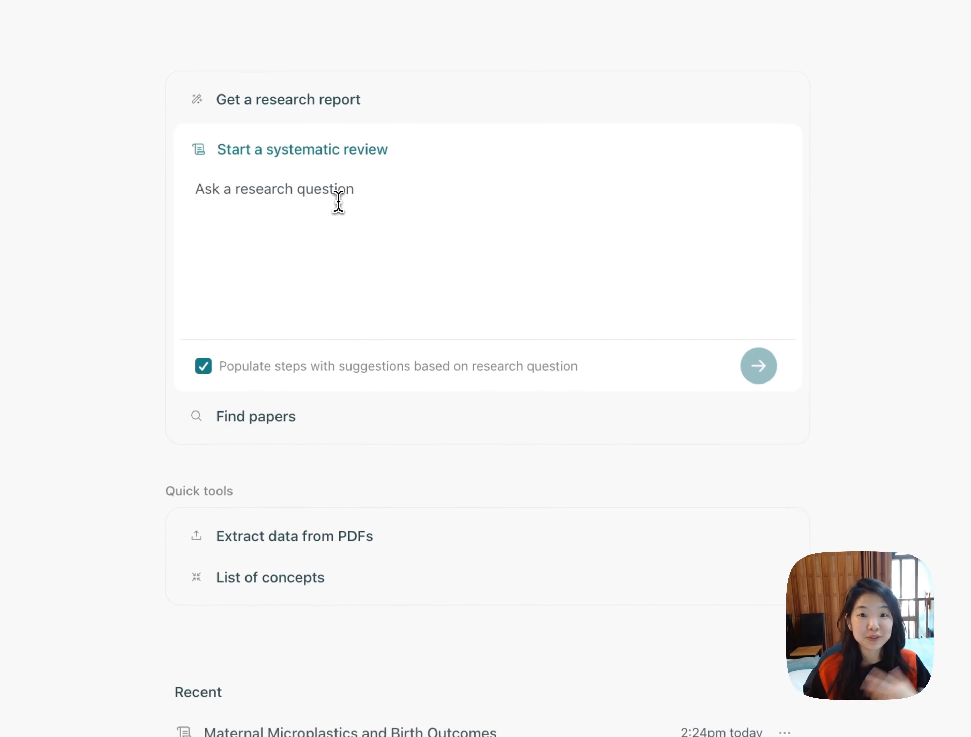
Enter "microplastics pregnancy" as the research question for a systematic review
left_click(320, 202)
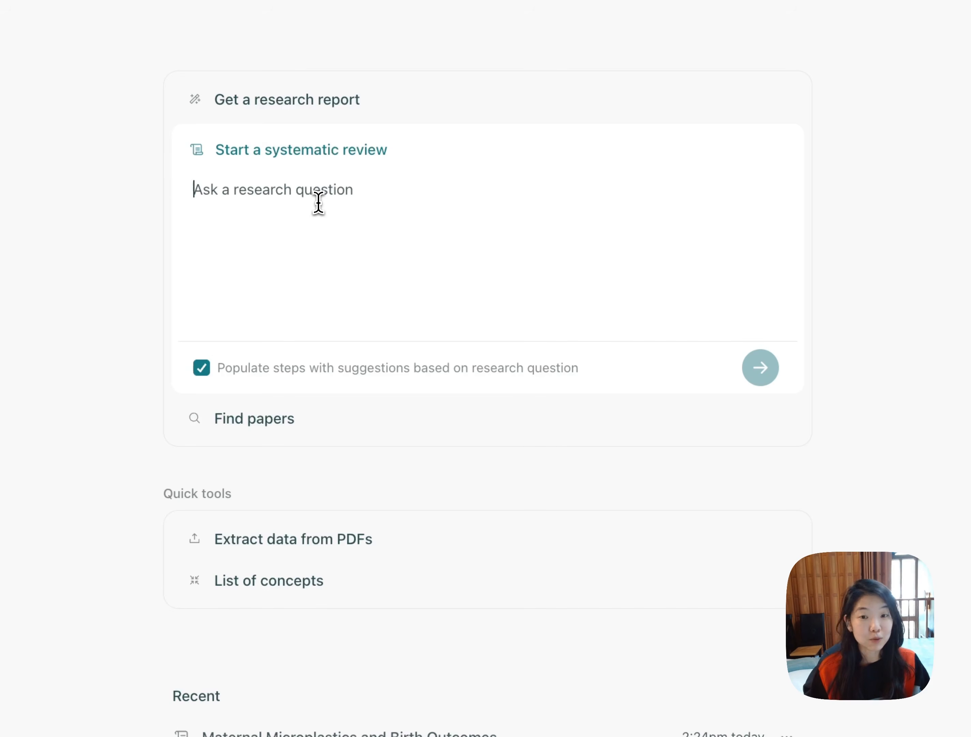
type("microplast")
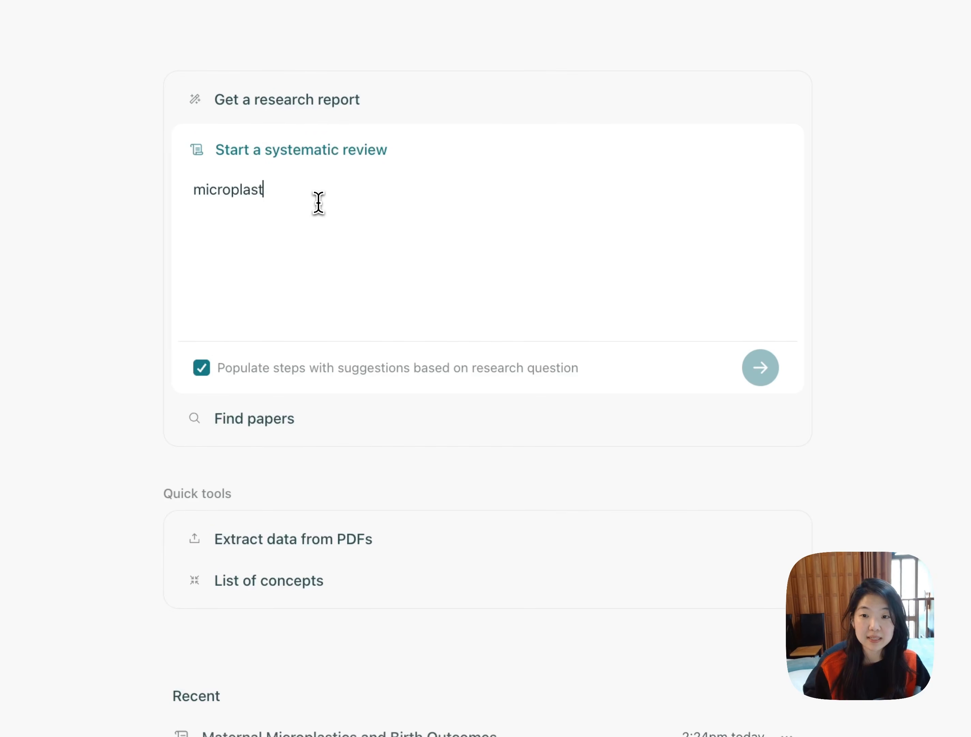
type("ics pregnancy")
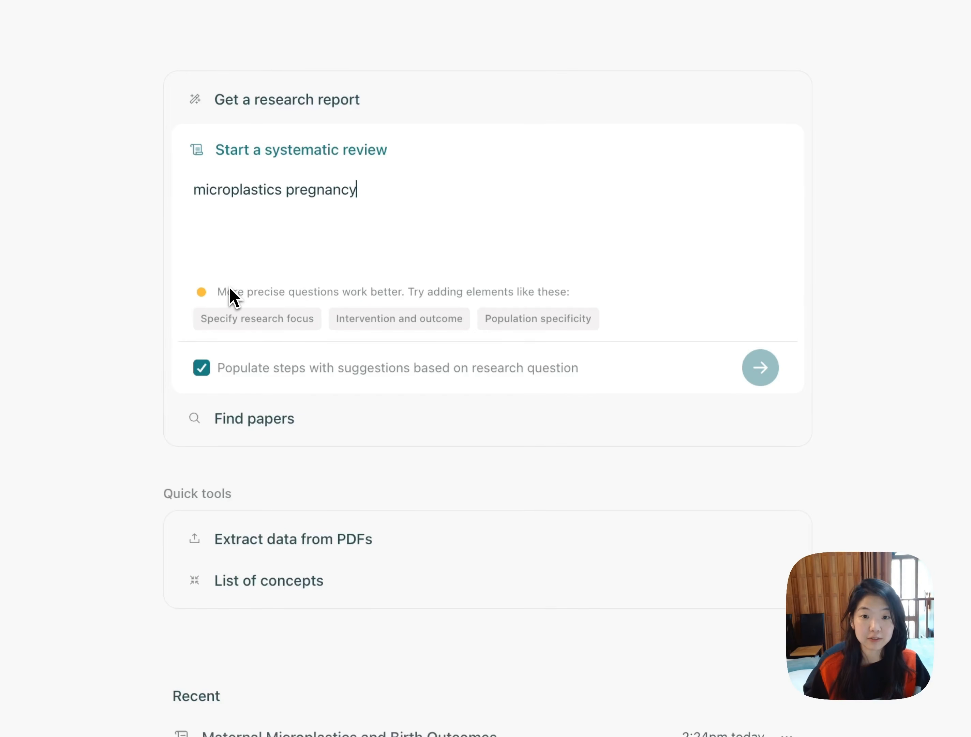
scroll(229, 286, "down", 1)
scroll(229, 286, "up", 1)
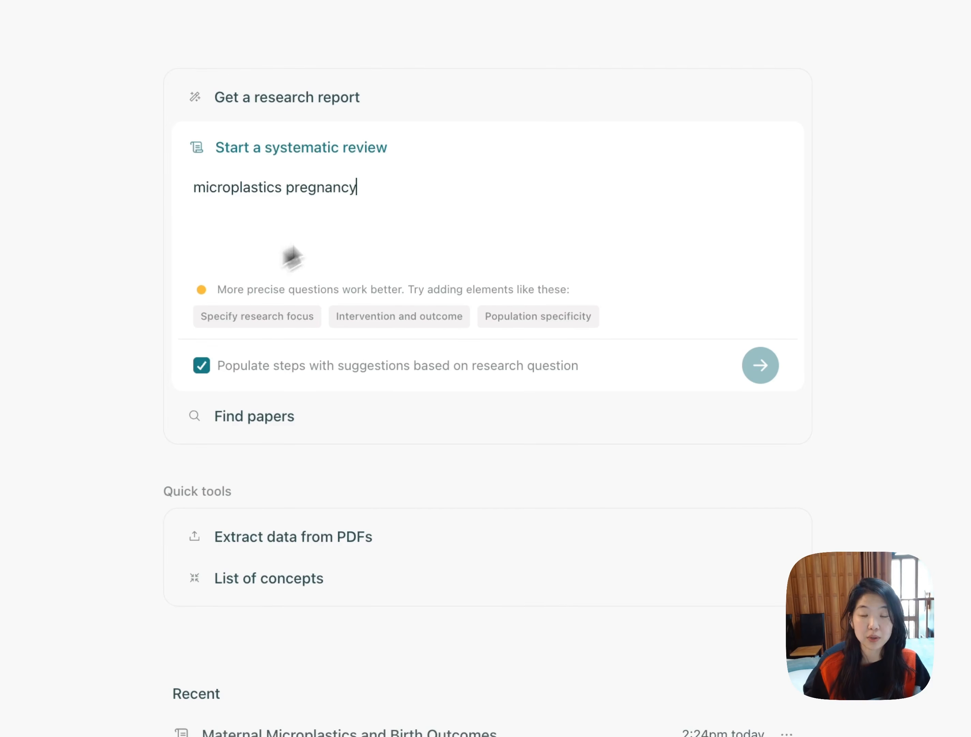
triple_click(345, 187)
left_click(345, 187)
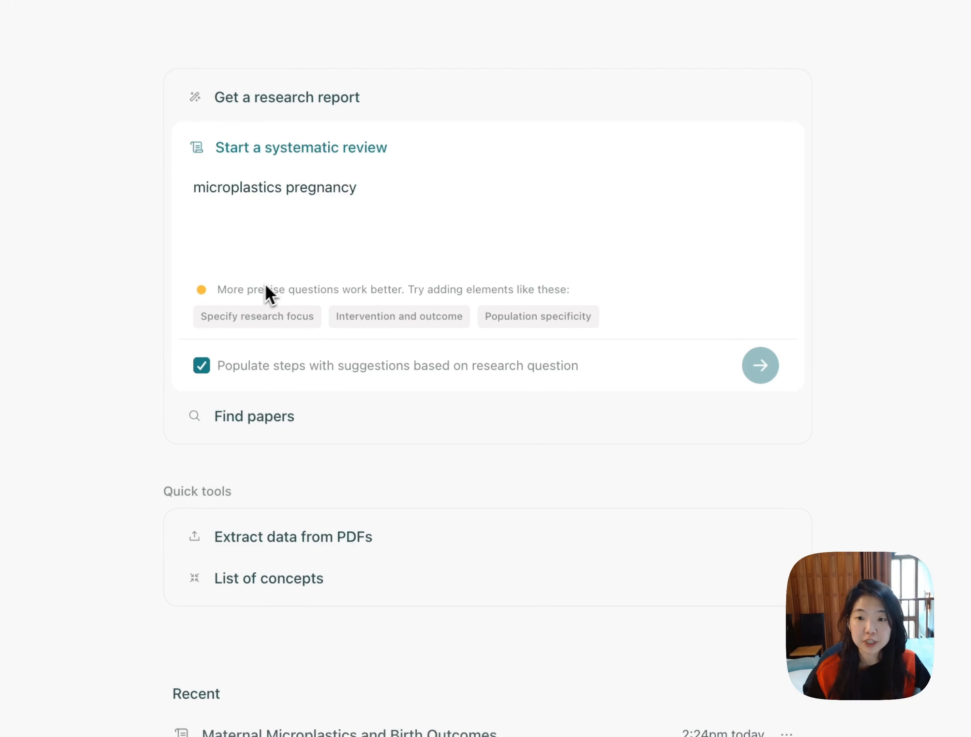
Compare the suggested question refinements and apply the research-focus one about maternal microplastics exposure and adverse birth outcomes
mouse_move(234, 318)
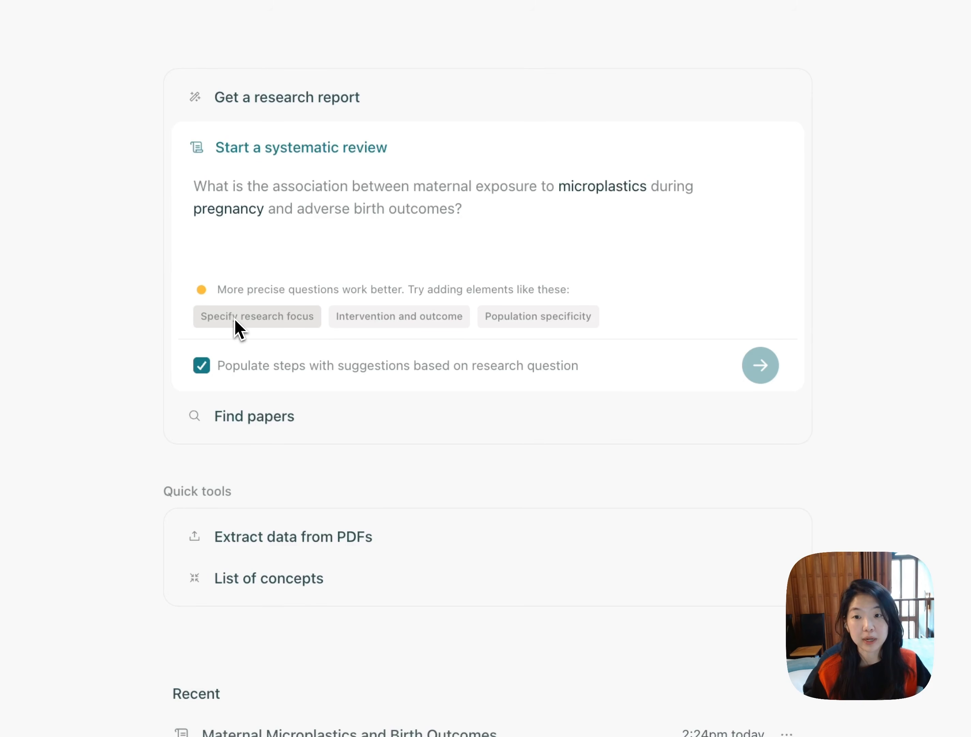
left_click(238, 317)
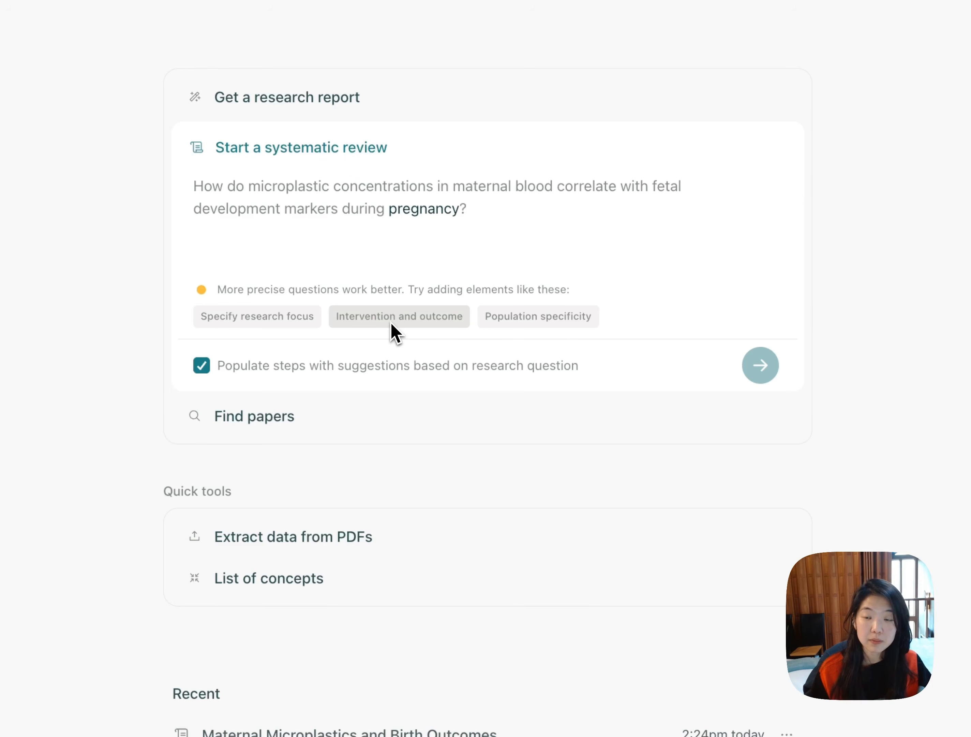
left_click(534, 328)
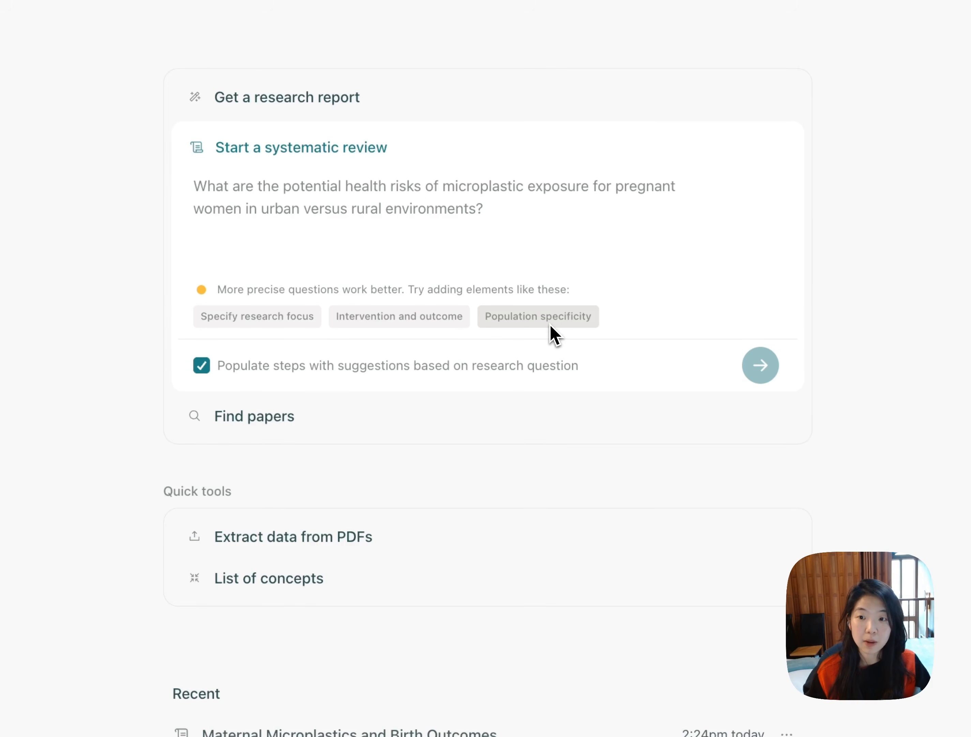
left_click(430, 317)
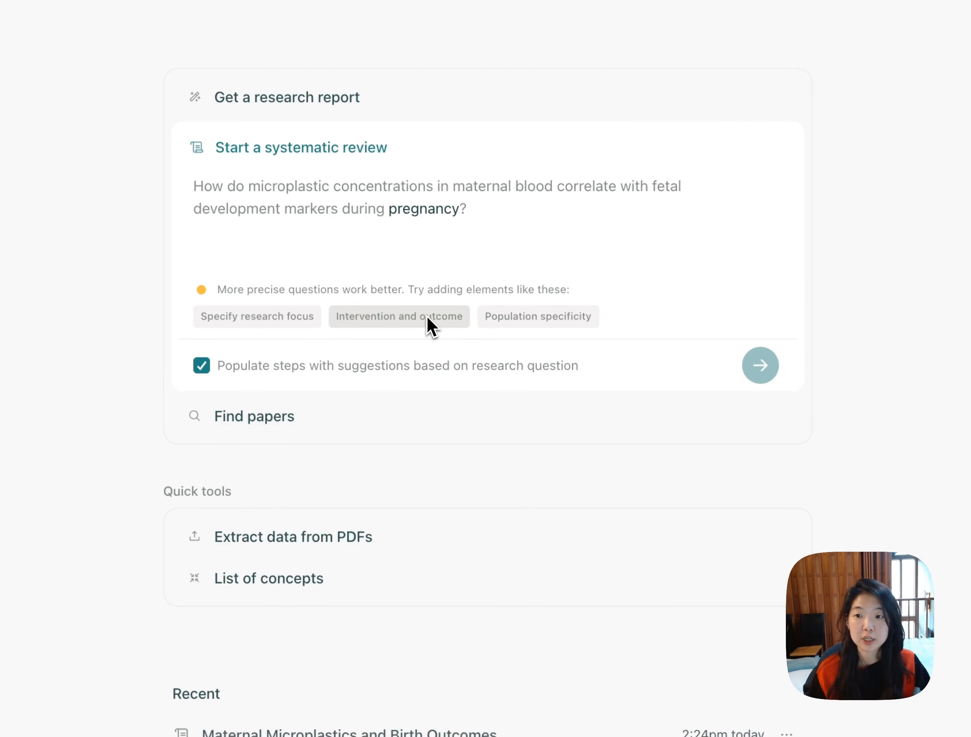
mouse_move(260, 326)
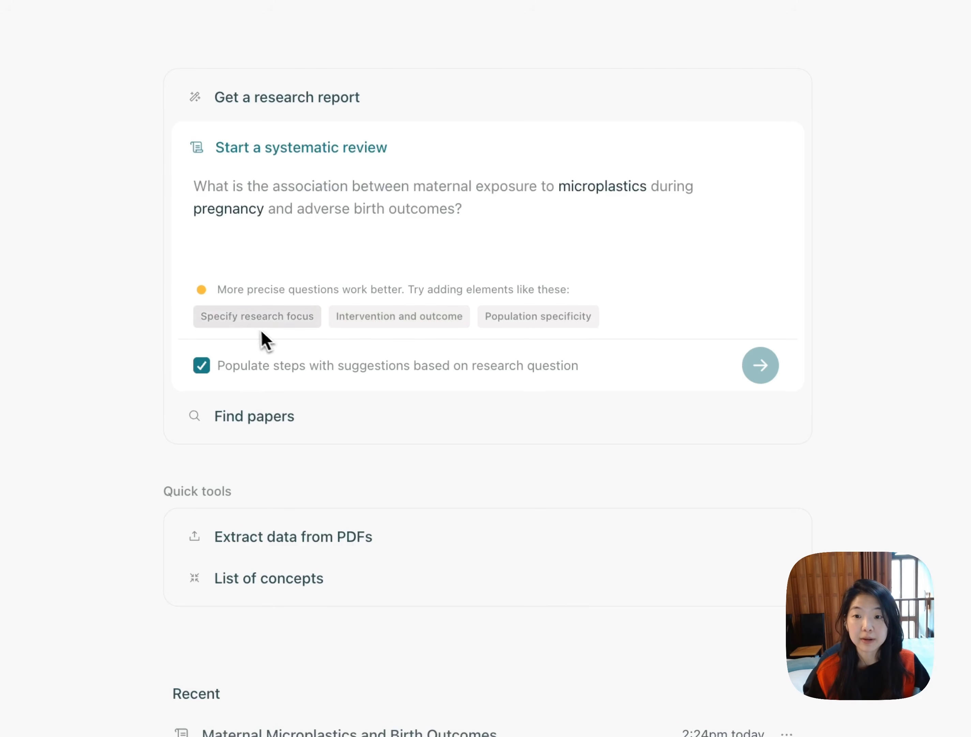
left_click(217, 324)
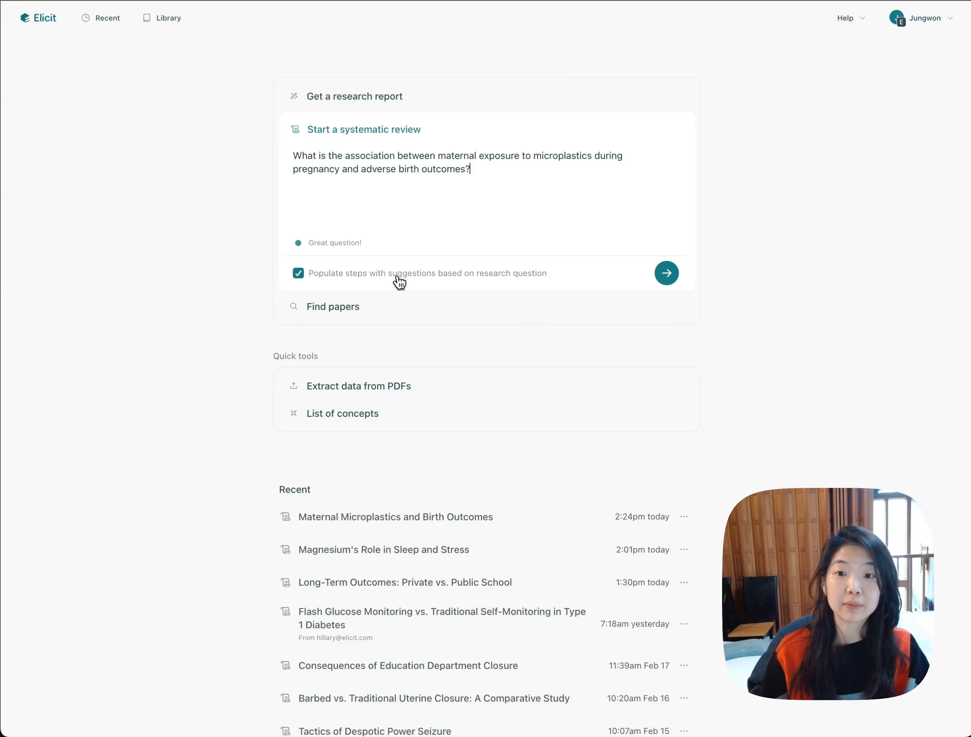
Start the systematic review with steps populated by suggestions based on the research question
left_click(398, 278)
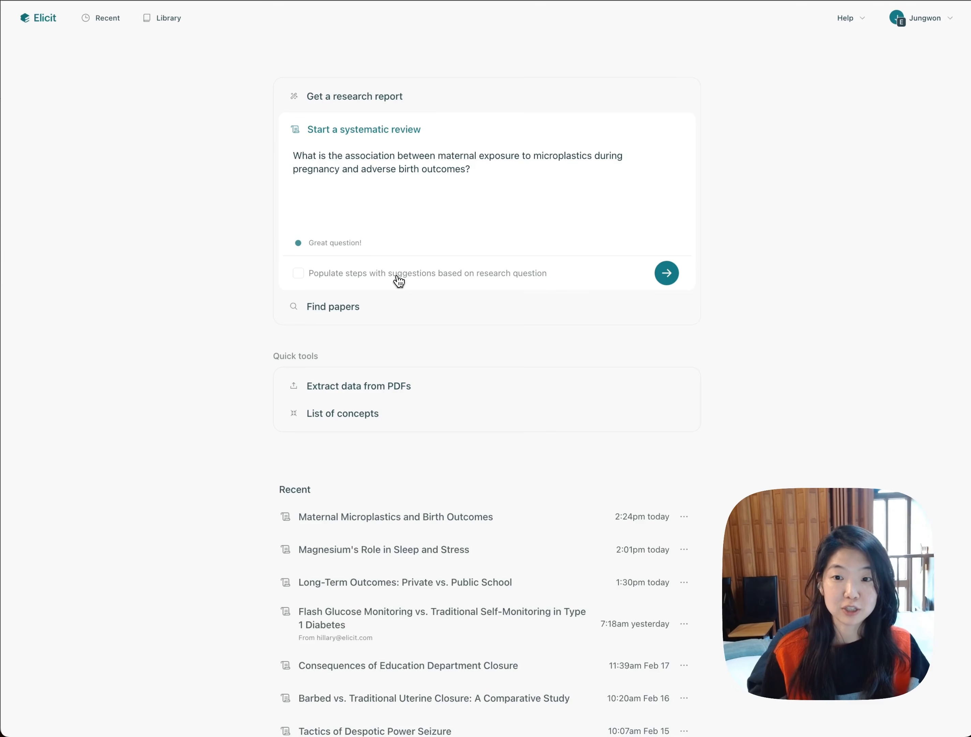
left_click(398, 278)
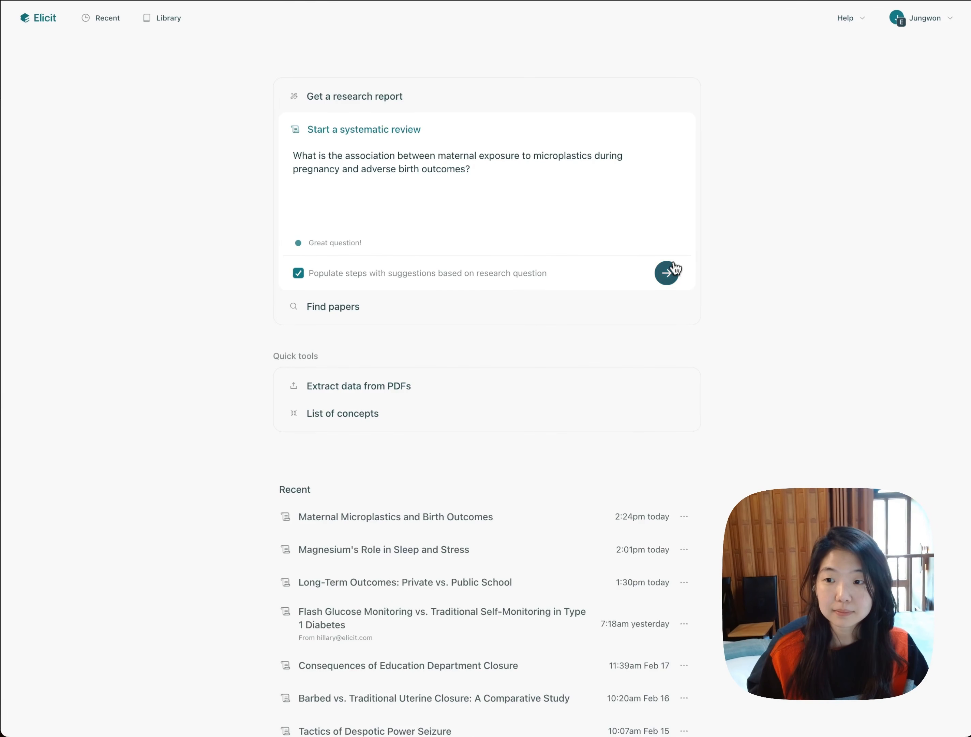
left_click(666, 273)
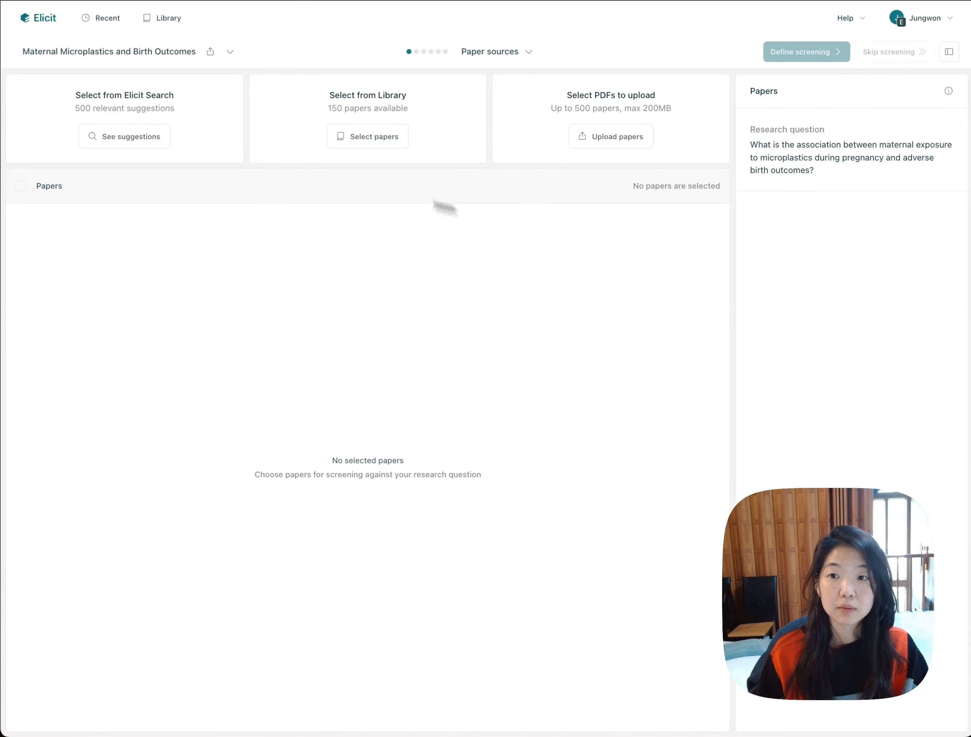
Review the list of systematic review stages, from paper sources to research report, and close it
left_click(521, 59)
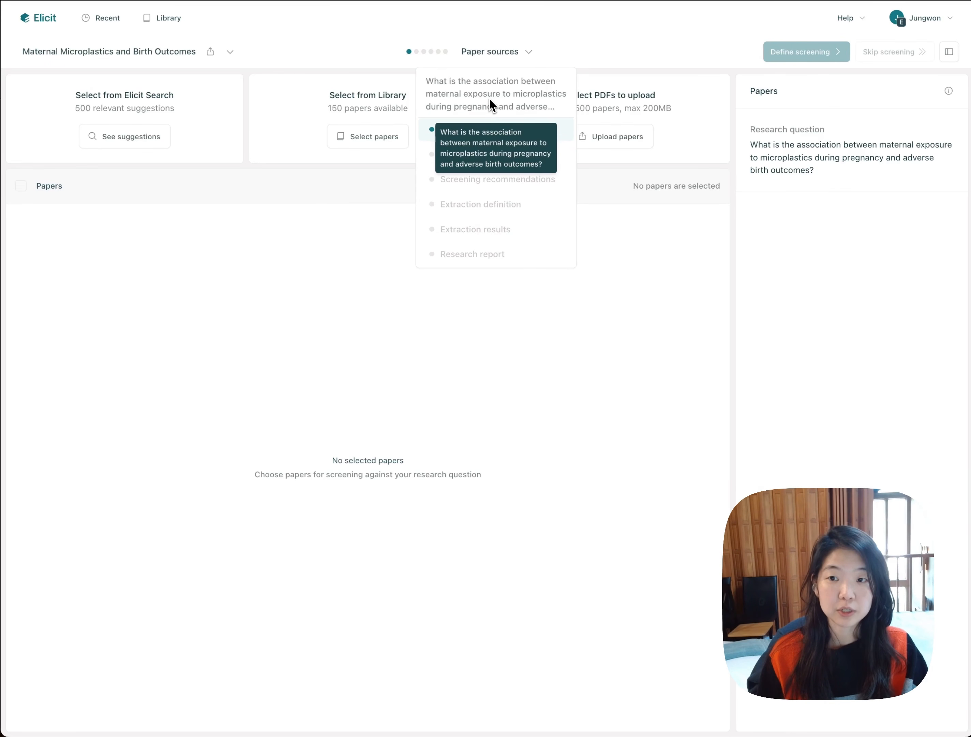
left_click(529, 56)
left_click(529, 57)
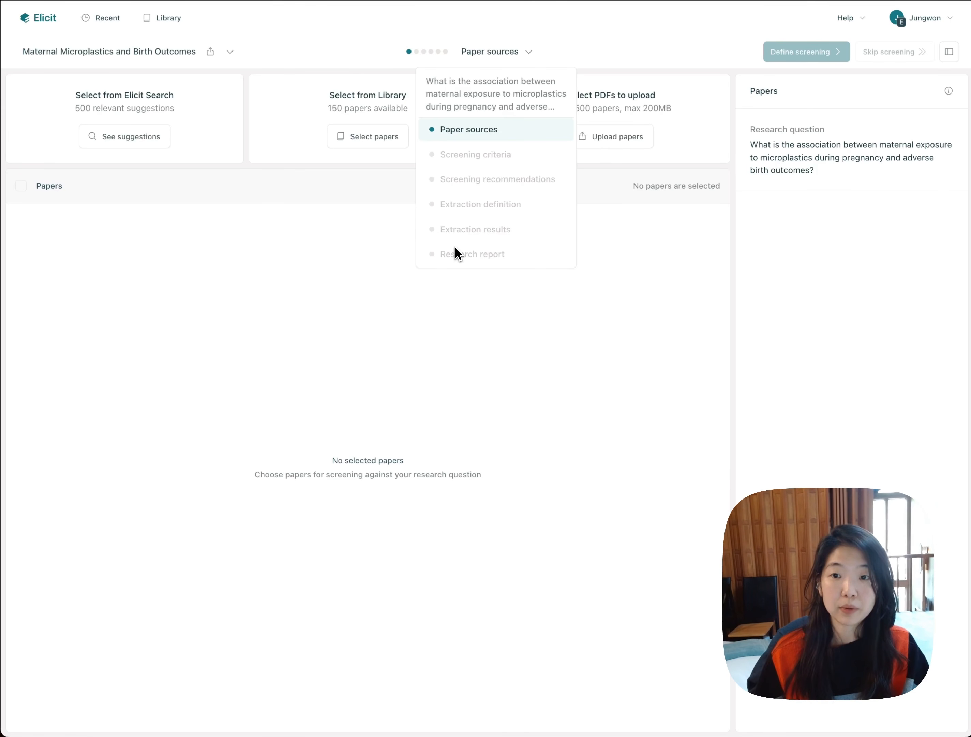
left_click(364, 213)
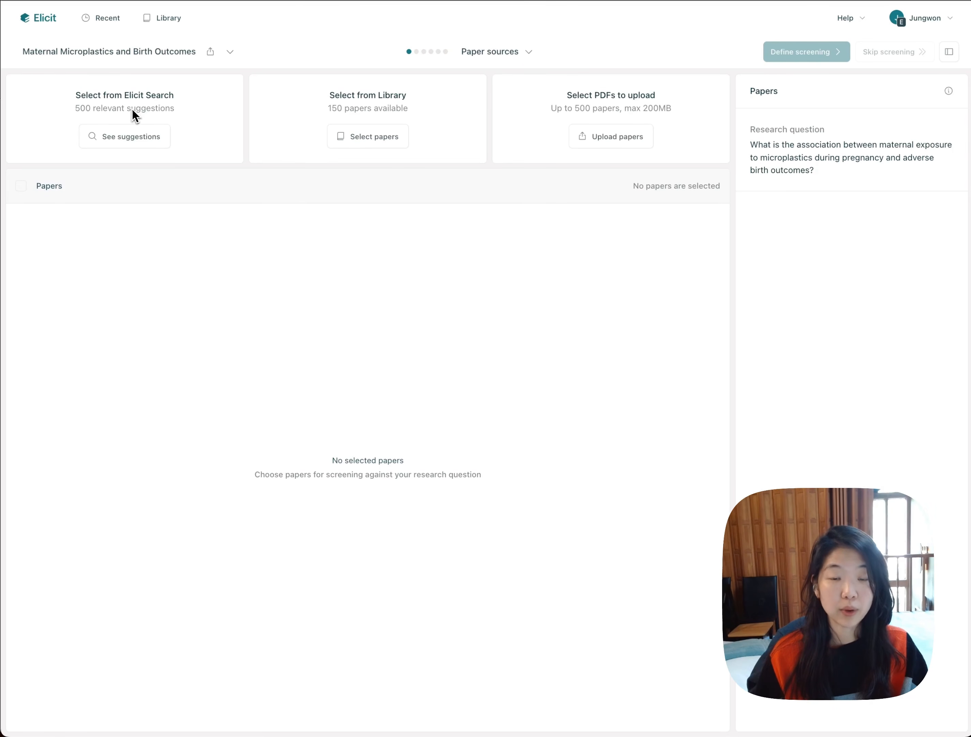
Look through the papers suggested by Elicit Search and add all 500 to the review
left_click(112, 142)
scroll(391, 372, "down", 3)
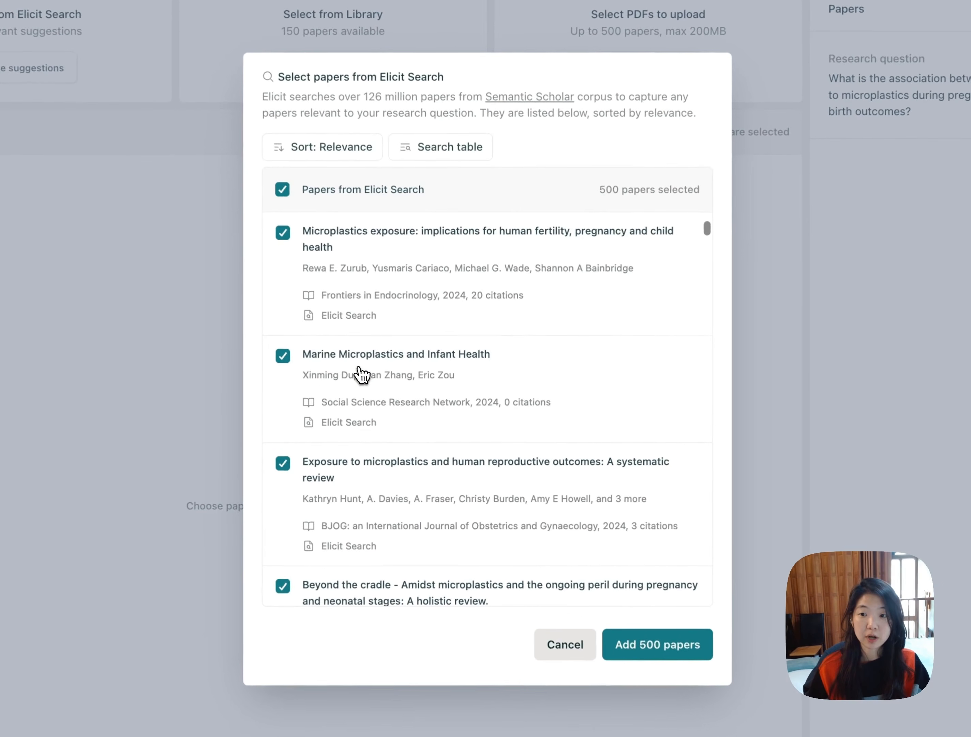
scroll(361, 373, "down", 10)
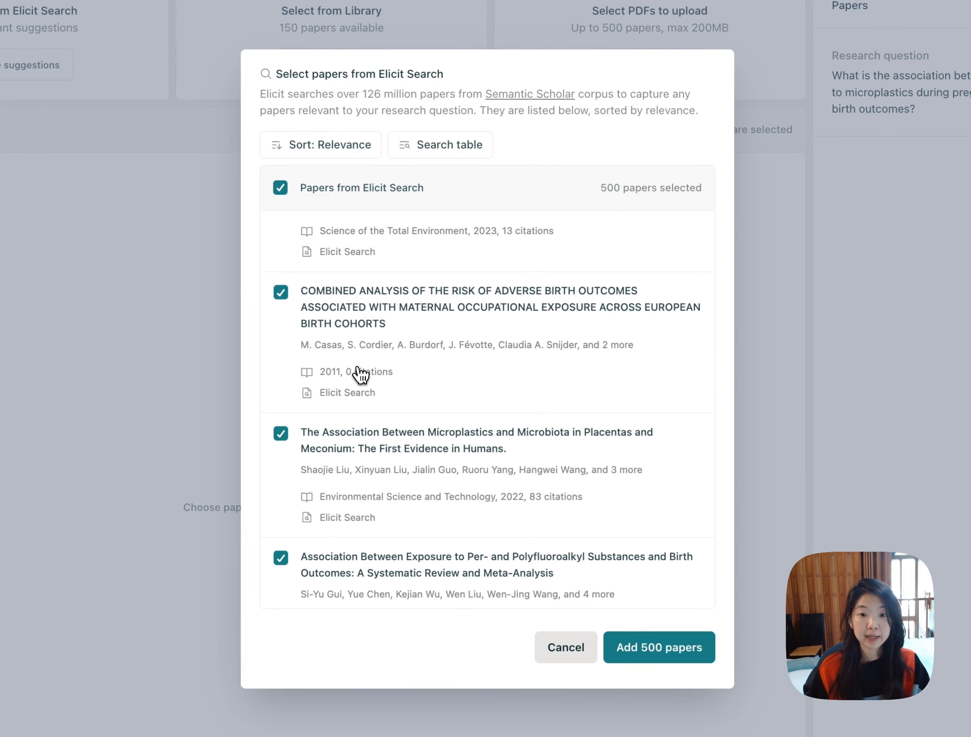
scroll(350, 332, "down", 15)
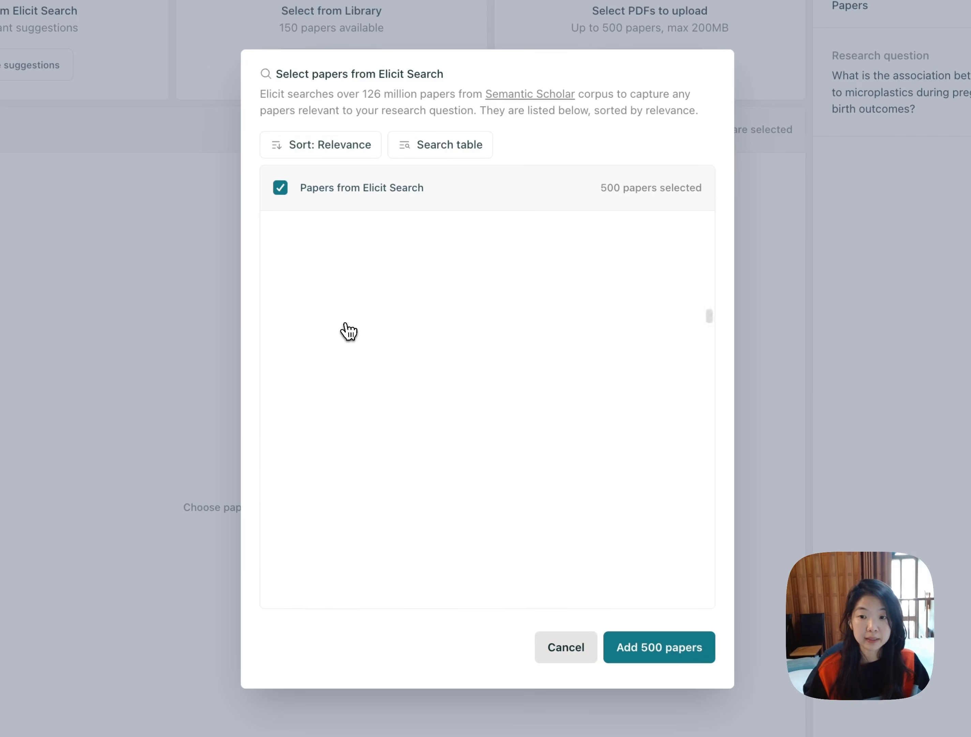
scroll(349, 331, "up", 20)
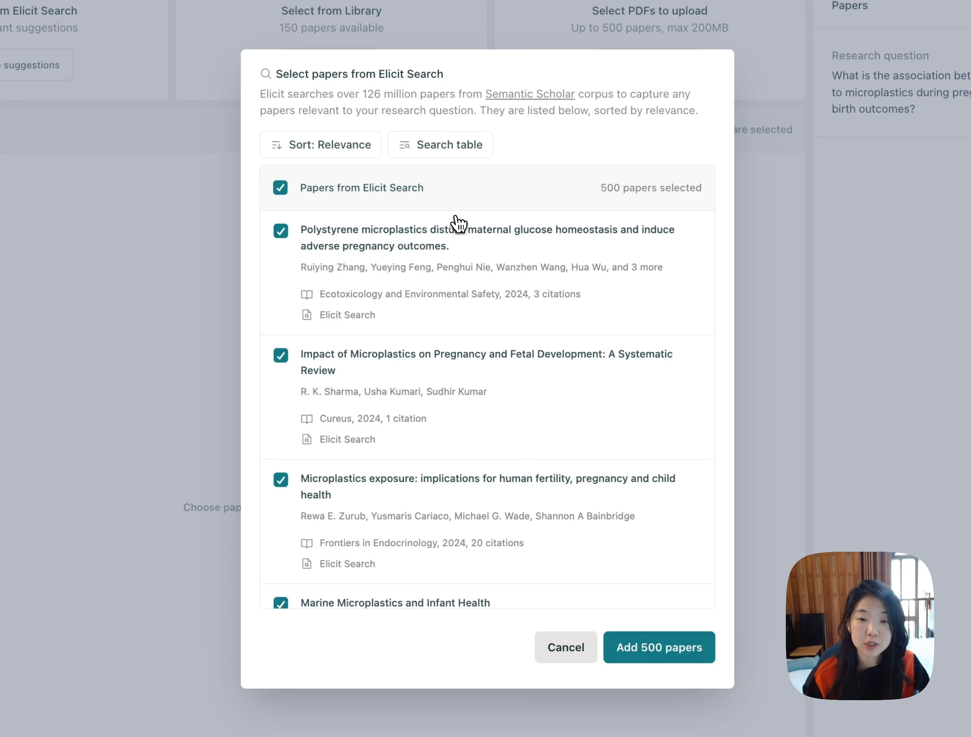
scroll(494, 390, "down", 5)
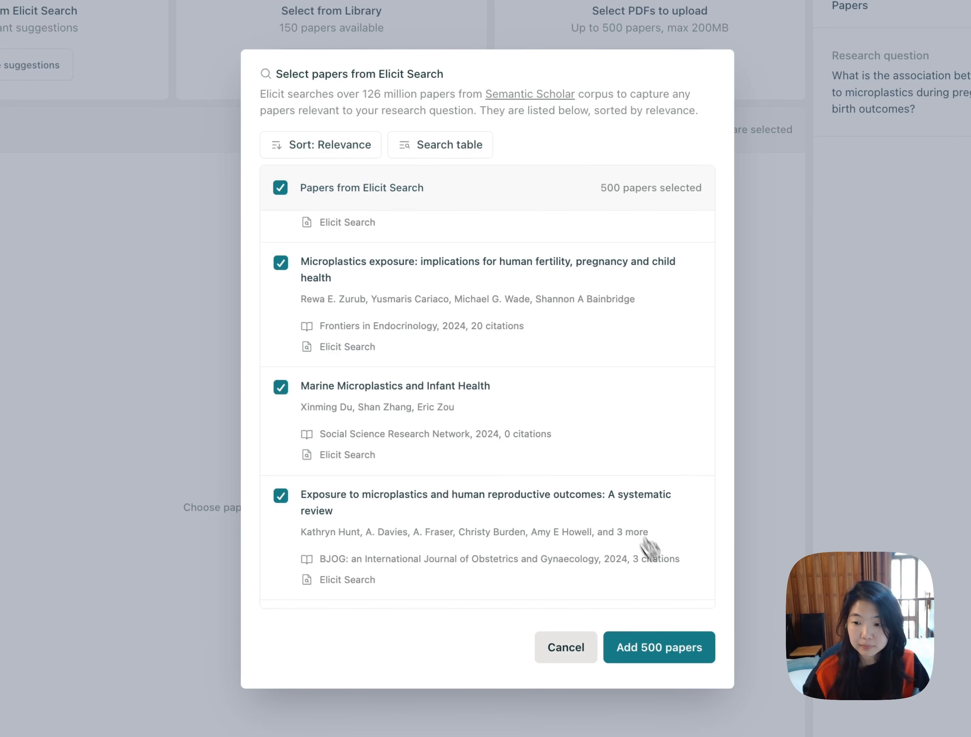
left_click(636, 647)
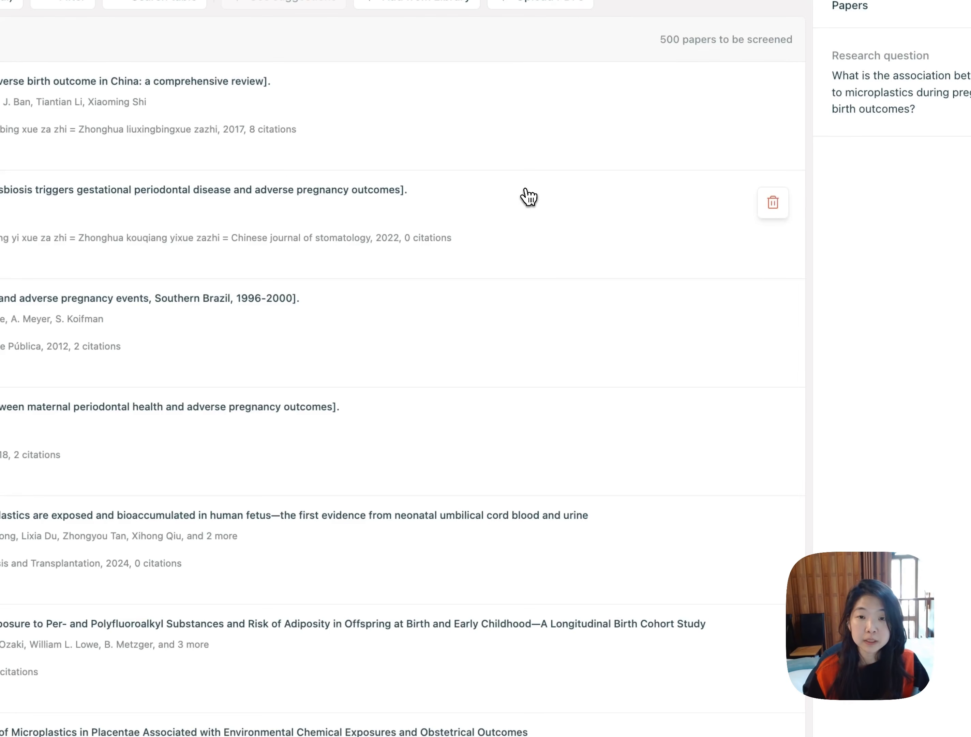
Examine the library papers and their tag filters in the library selection dialog, closing it without adding any
left_click(433, 10)
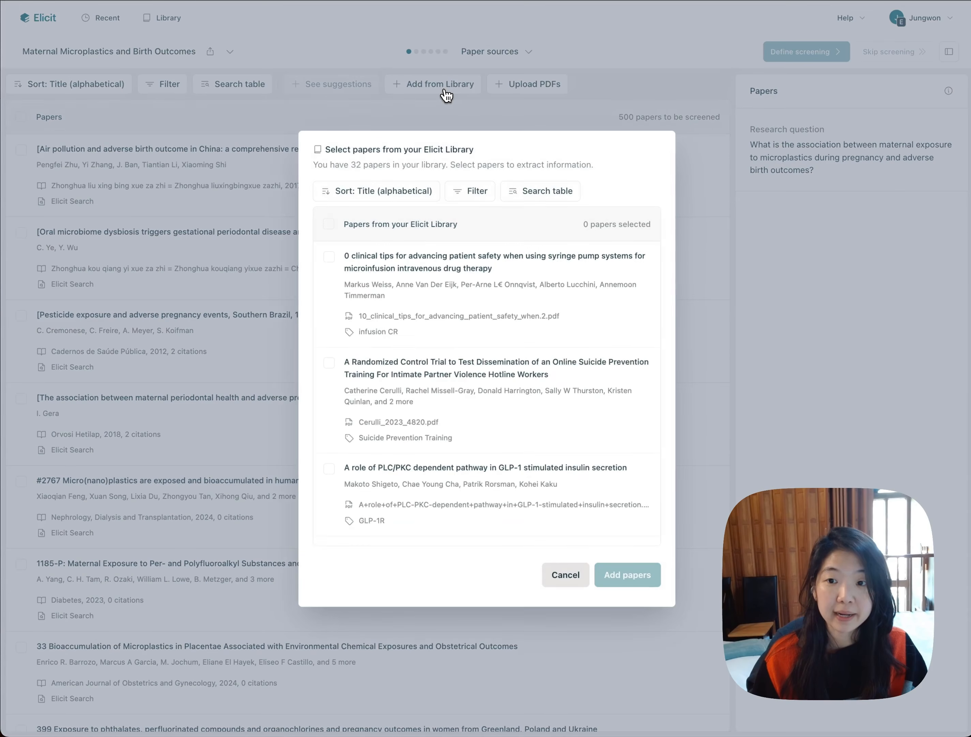
scroll(448, 351, "down", 4)
scroll(449, 347, "up", 4)
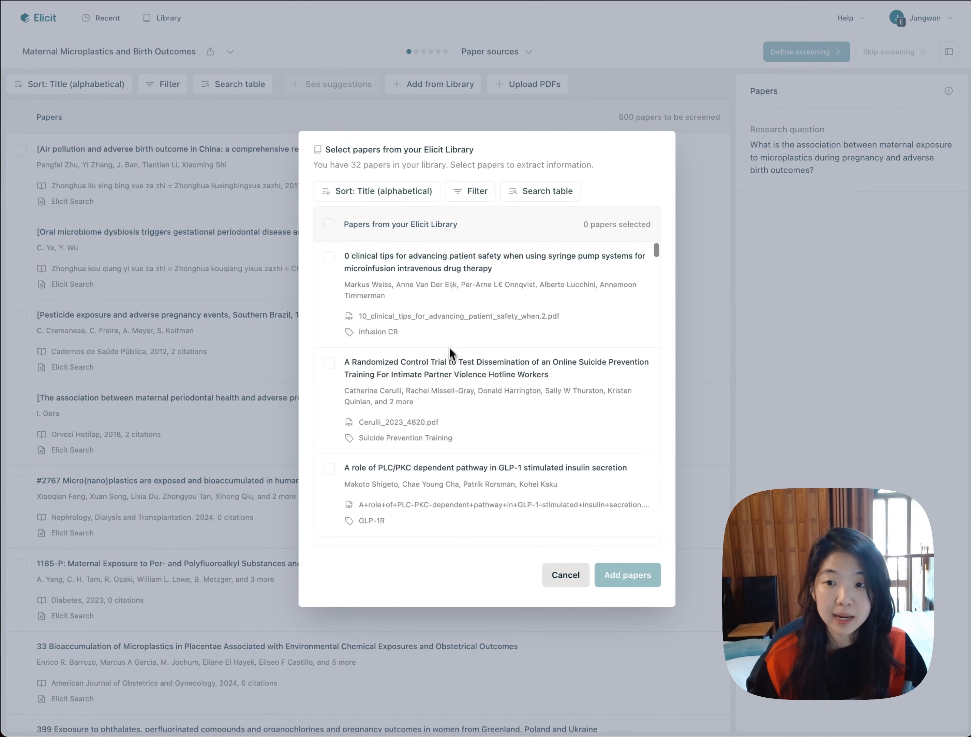
left_click(490, 197)
scroll(505, 320, "down", 1)
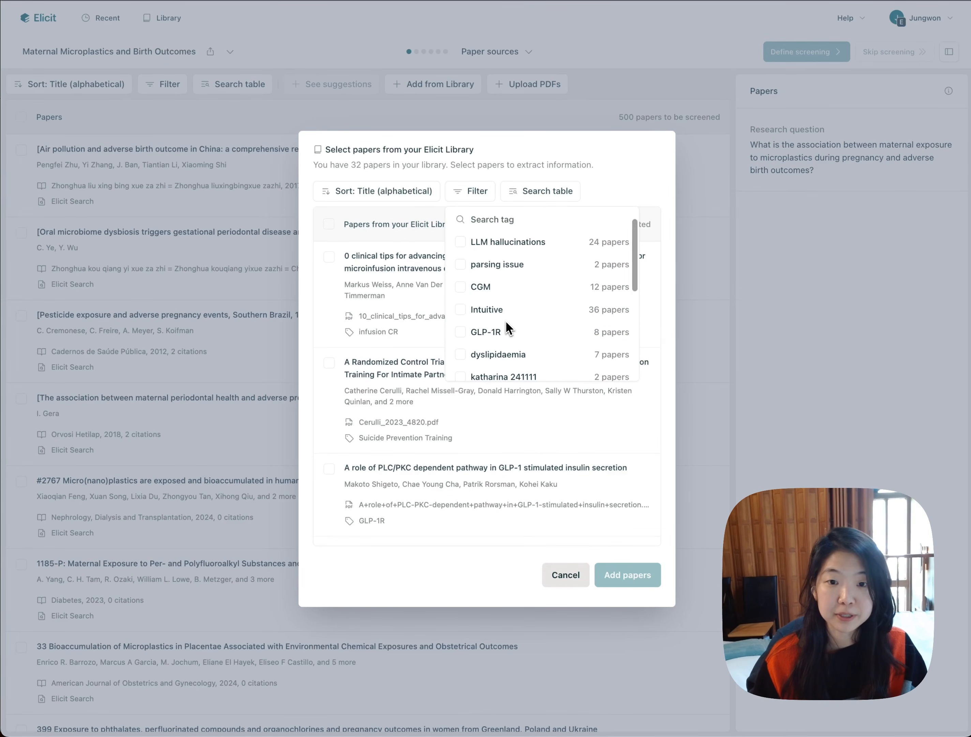
scroll(511, 285, "down", 1)
scroll(512, 281, "up", 2)
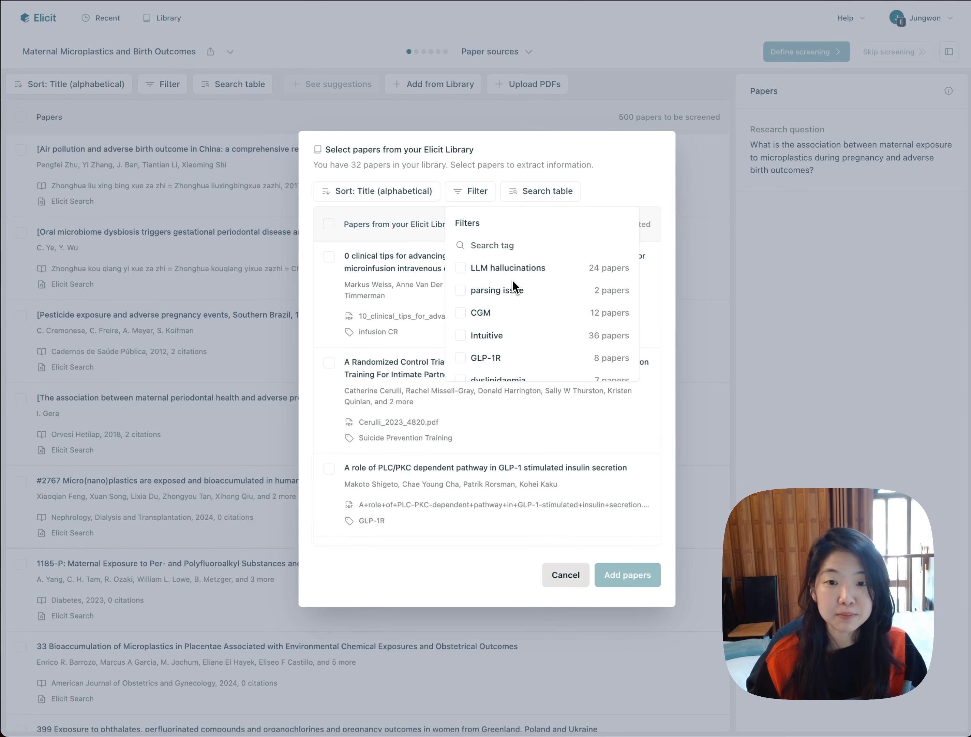
left_click(471, 196)
scroll(462, 400, "down", 5)
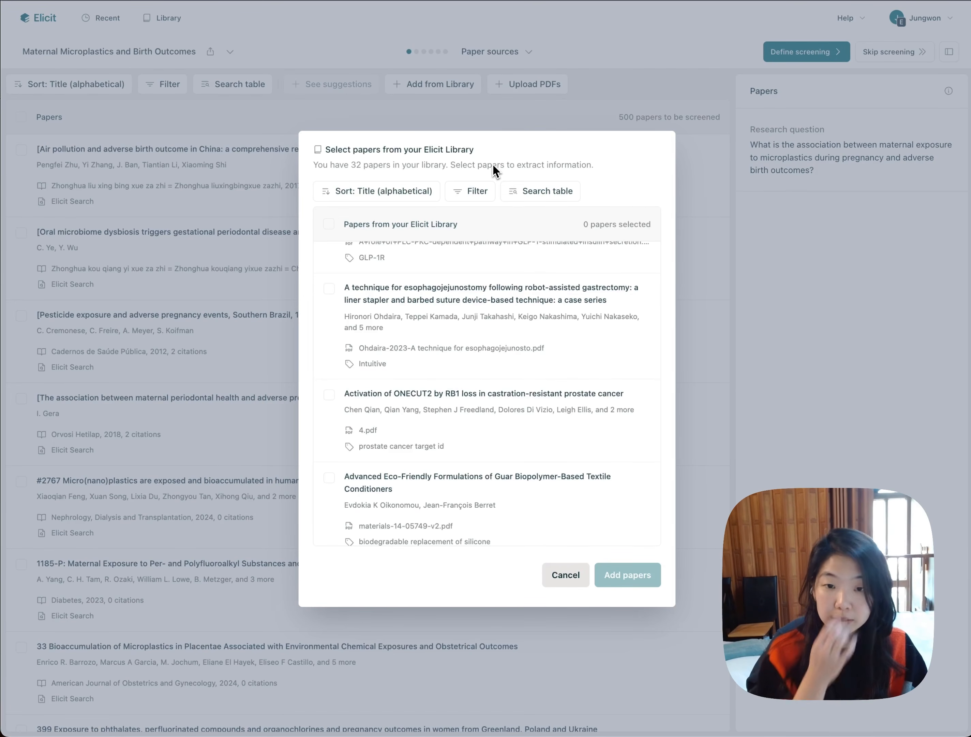
left_click(485, 123)
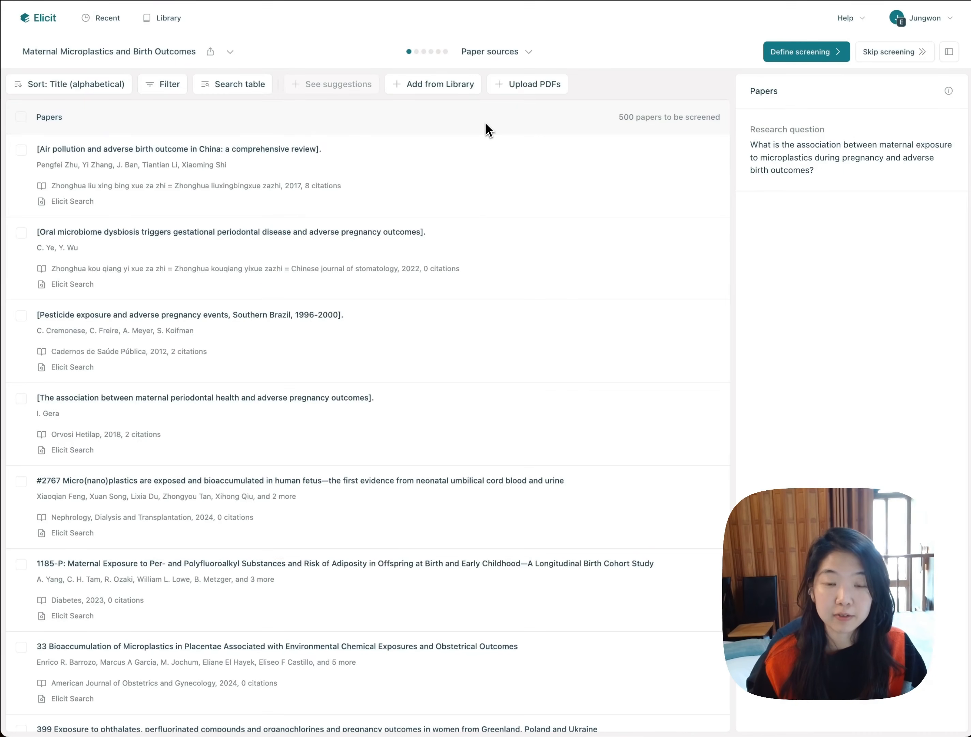
Inspect the PDF upload dialog and its file picker, closing both without choosing files
left_click(526, 93)
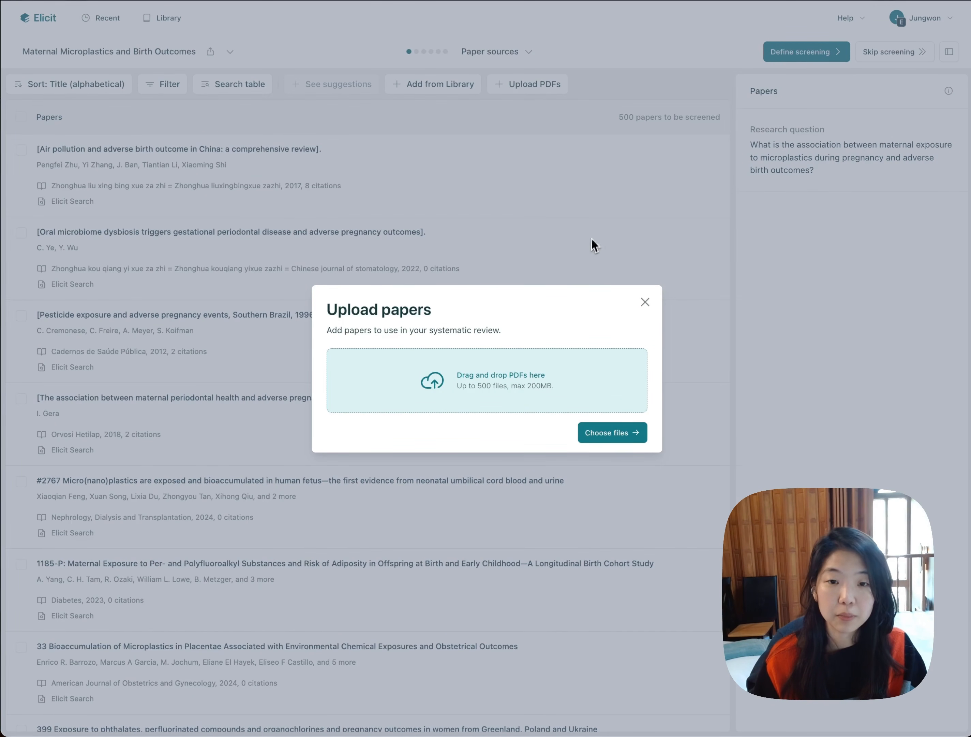
left_click(489, 376)
left_click(687, 495)
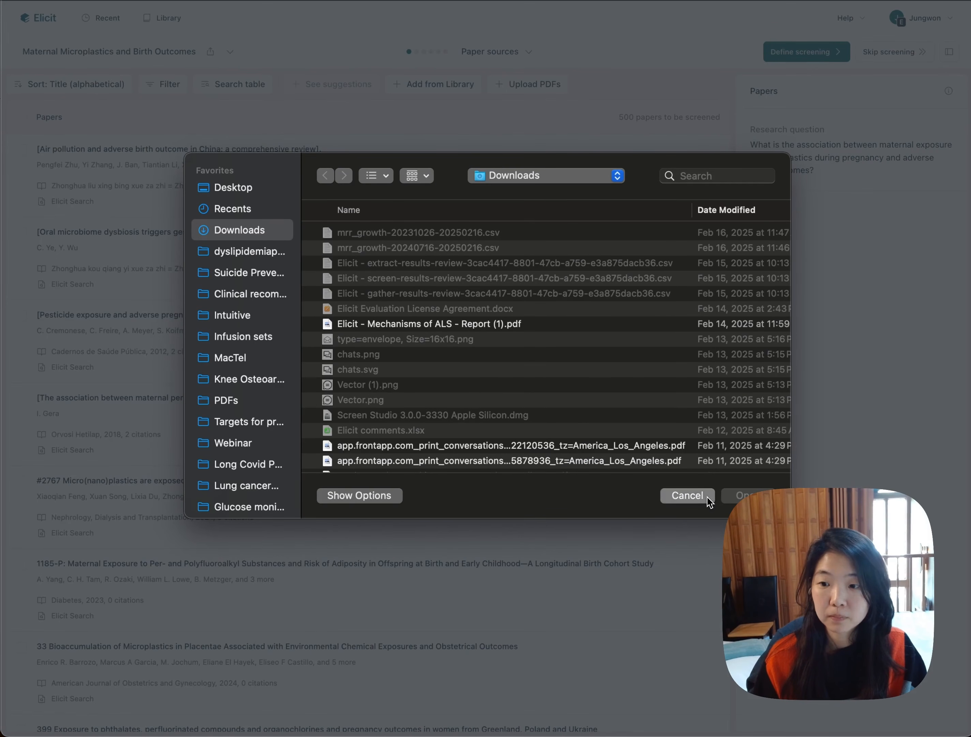
left_click(645, 303)
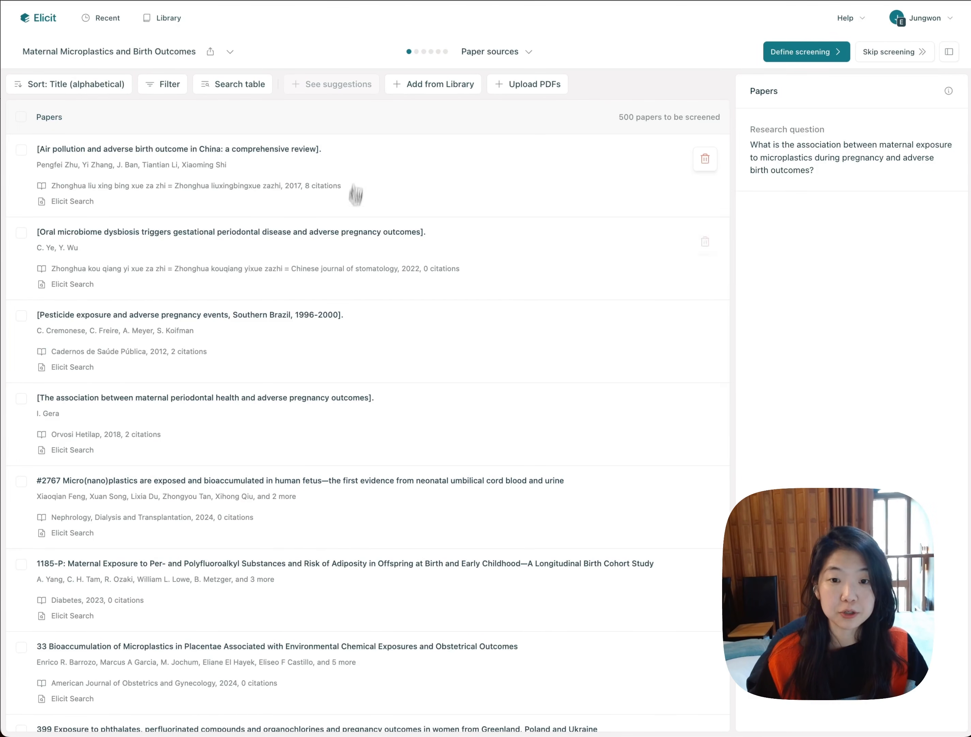
Open the abstract of the oral microbiome dysbiosis paper from the paper list and return to the list
scroll(347, 315, "down", 2)
scroll(349, 317, "up", 2)
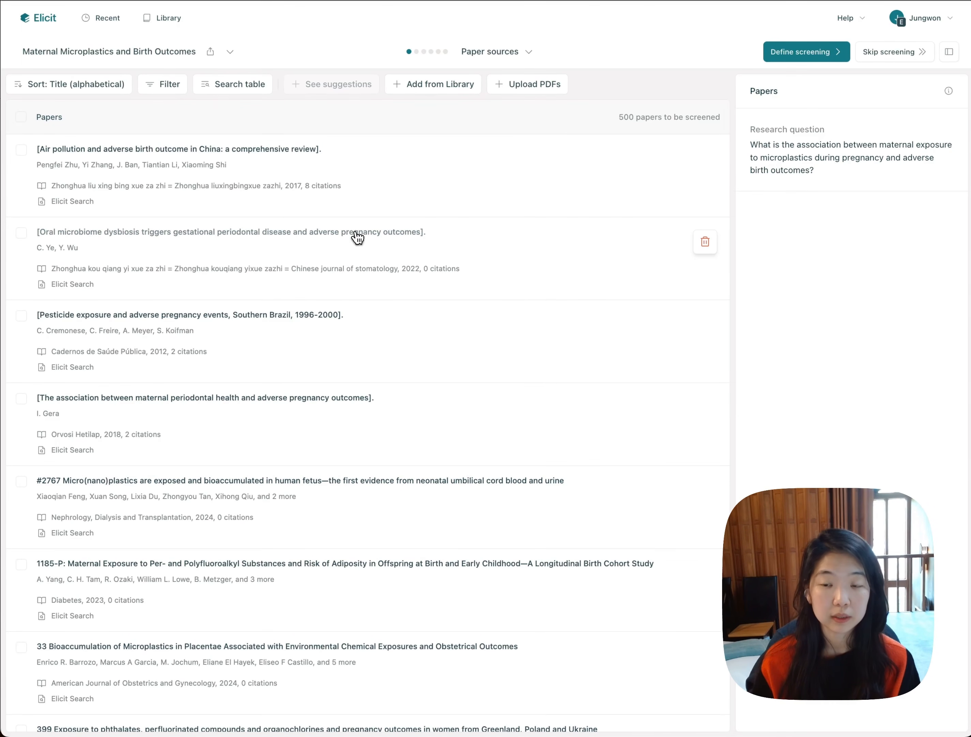
left_click(358, 233)
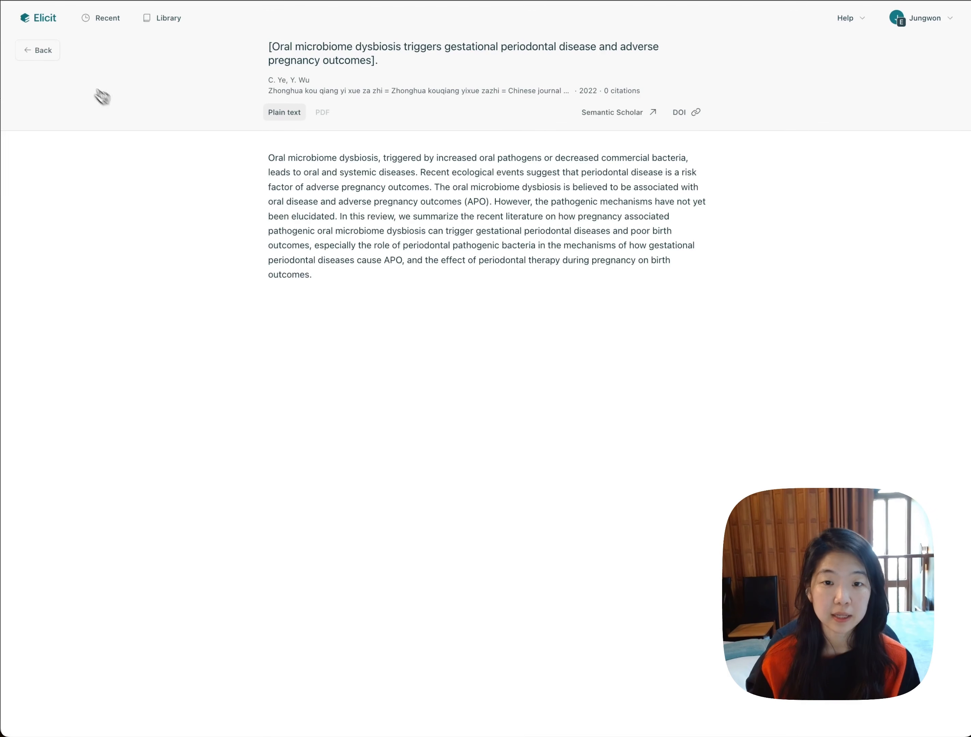
left_click(58, 60)
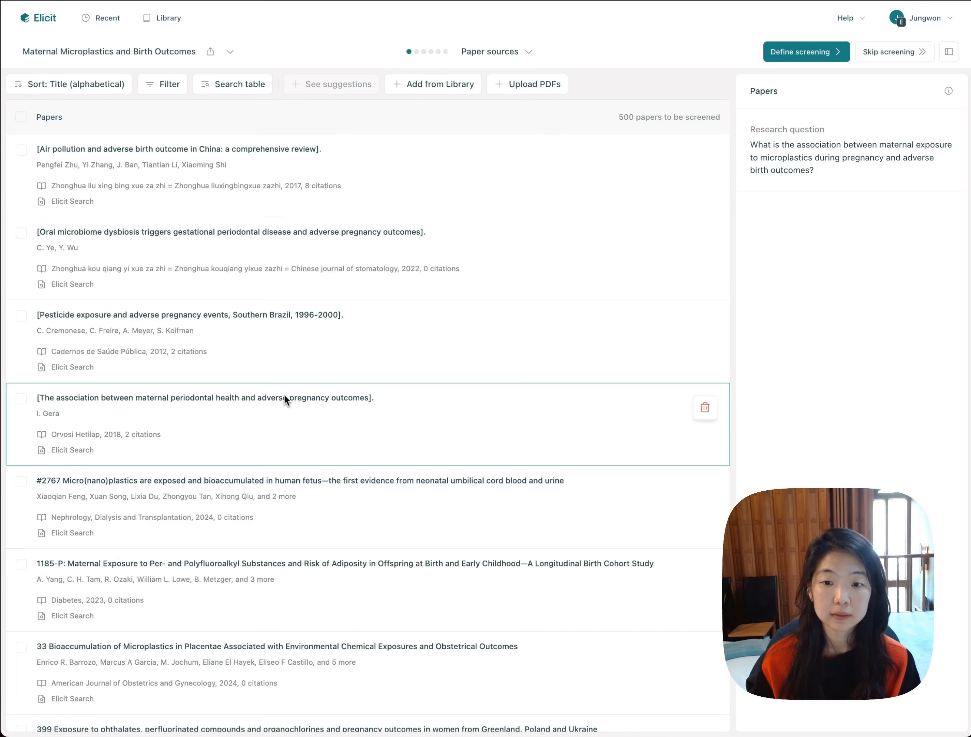
View the abstract of the maternal periodontal health paper, return to the list, and proceed to defining the screening criteria
left_click(279, 397)
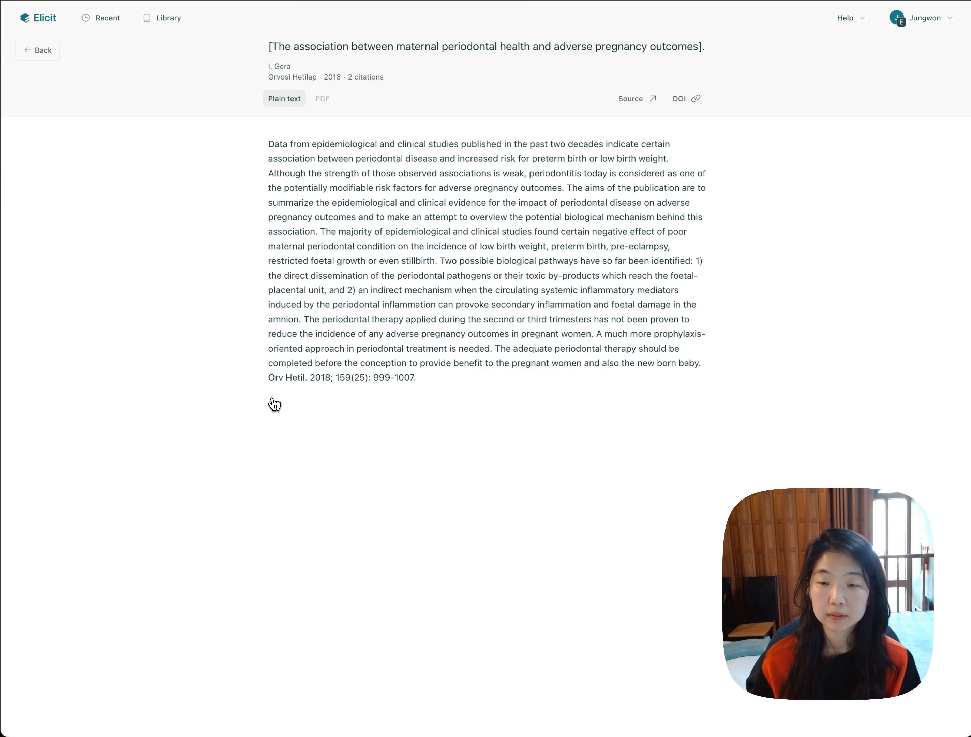
left_click(31, 50)
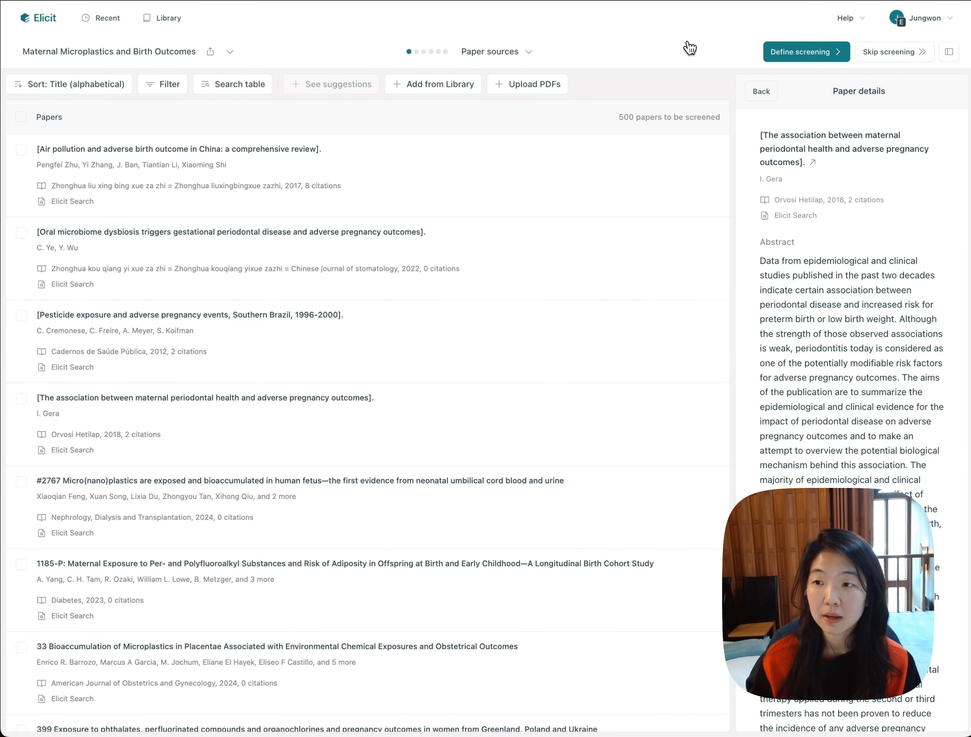
left_click(793, 58)
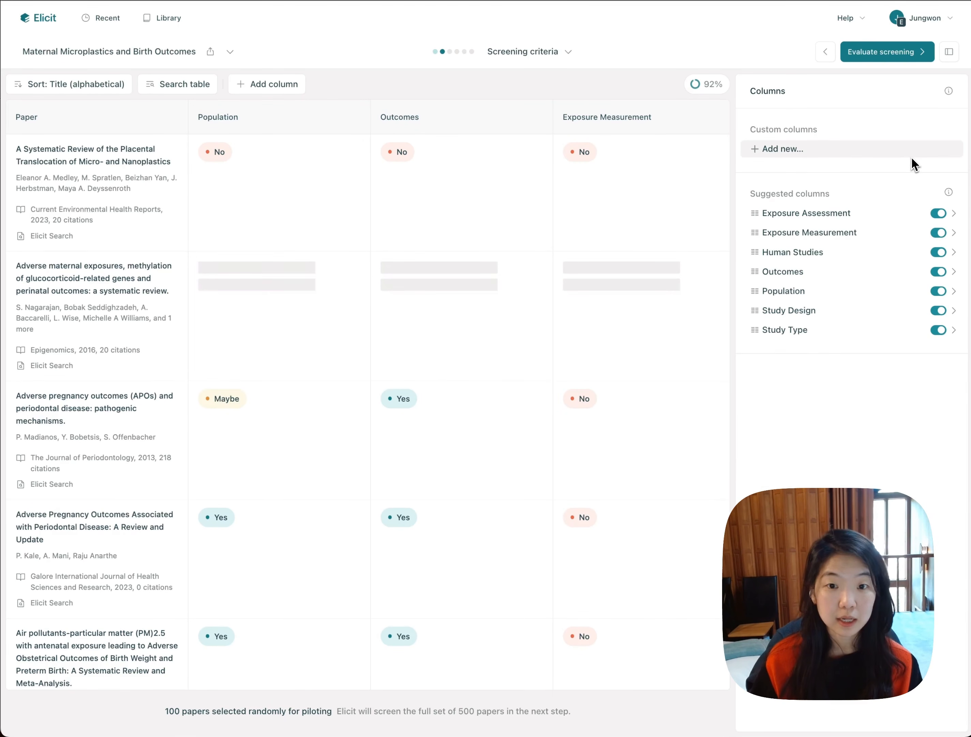
Examine the screening questions of the suggested Exposure Assessment and Exposure Measurement columns
left_click(794, 213)
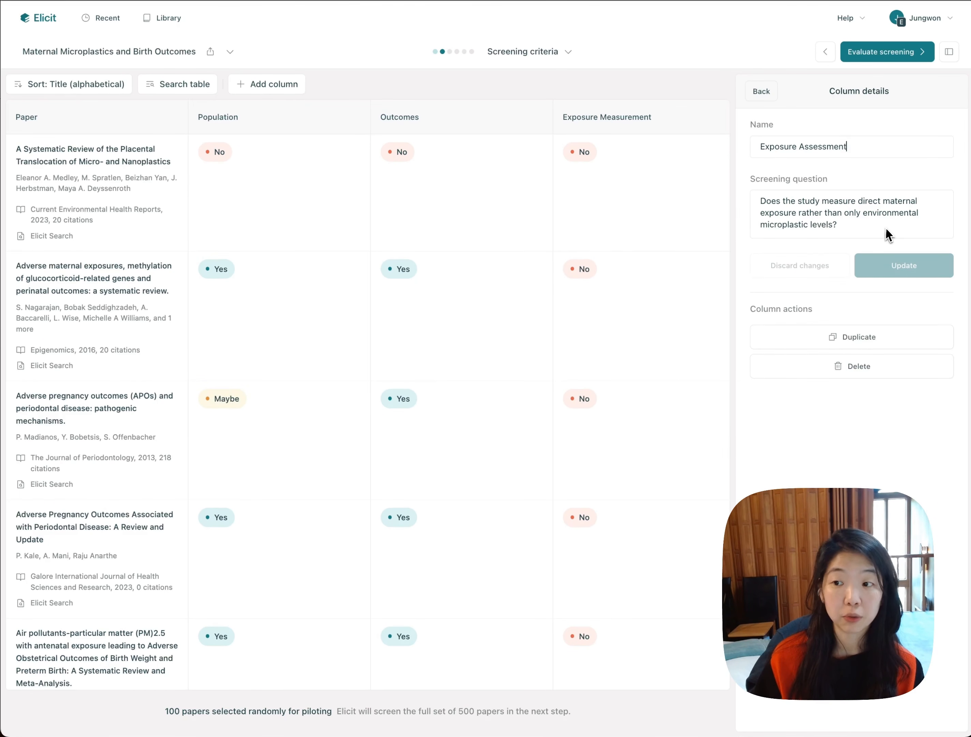
left_click(763, 91)
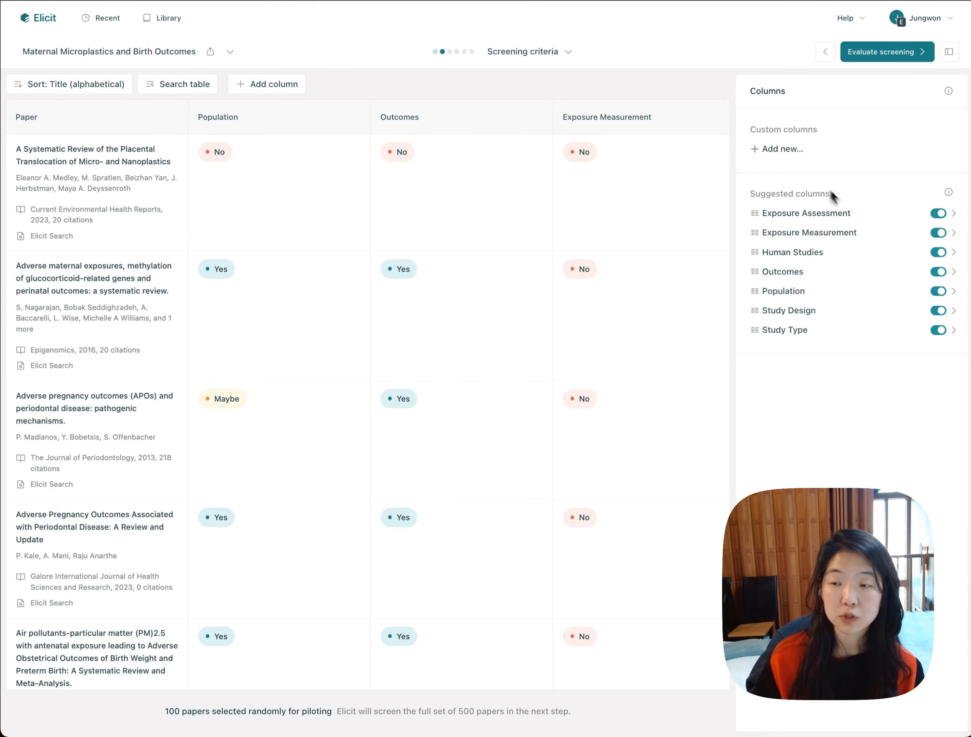
left_click(811, 216)
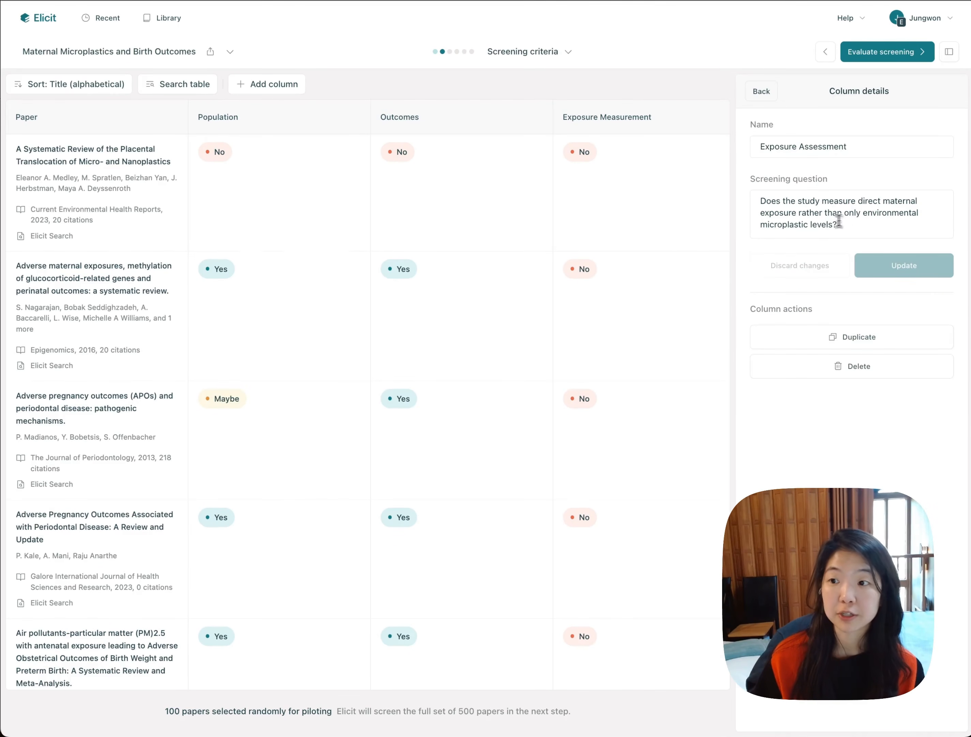
left_click(570, 54)
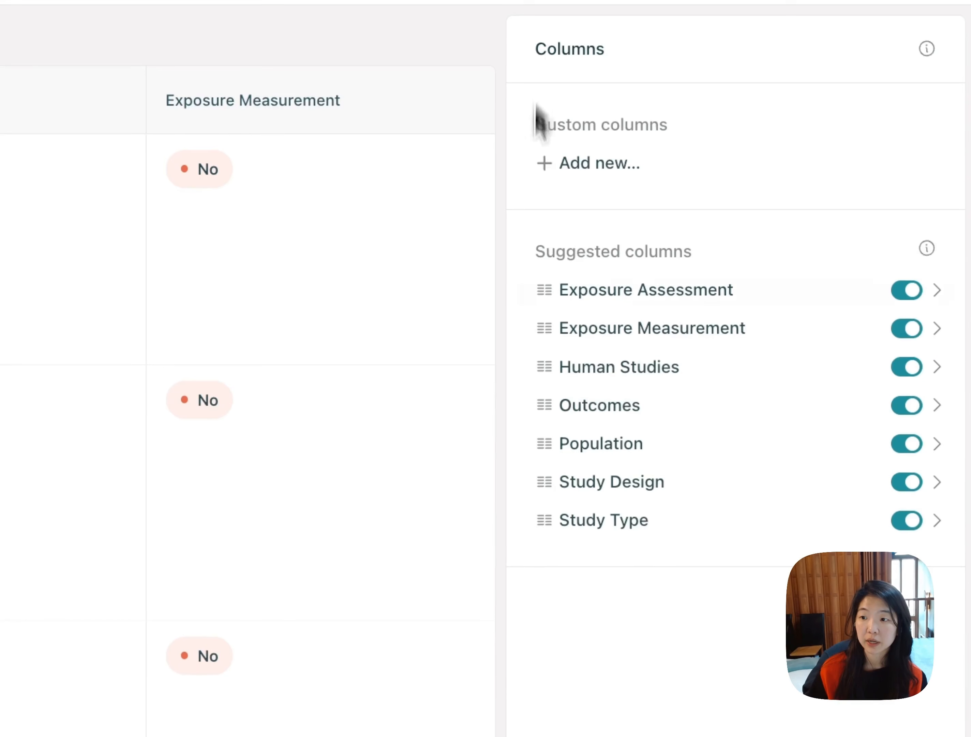
left_click(621, 349)
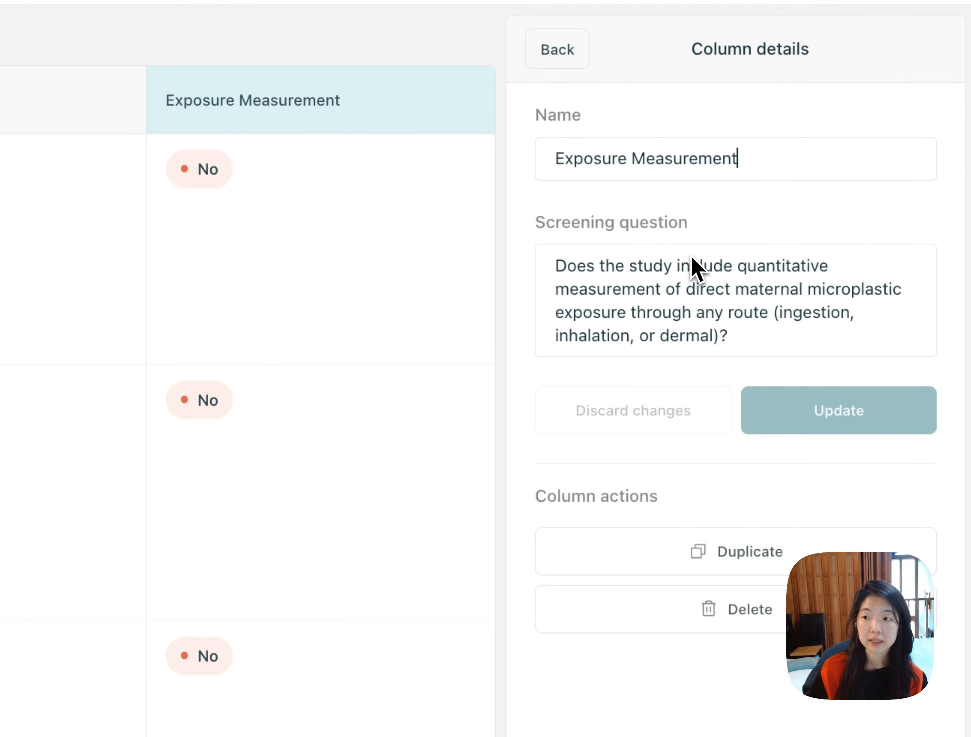
left_click(566, 58)
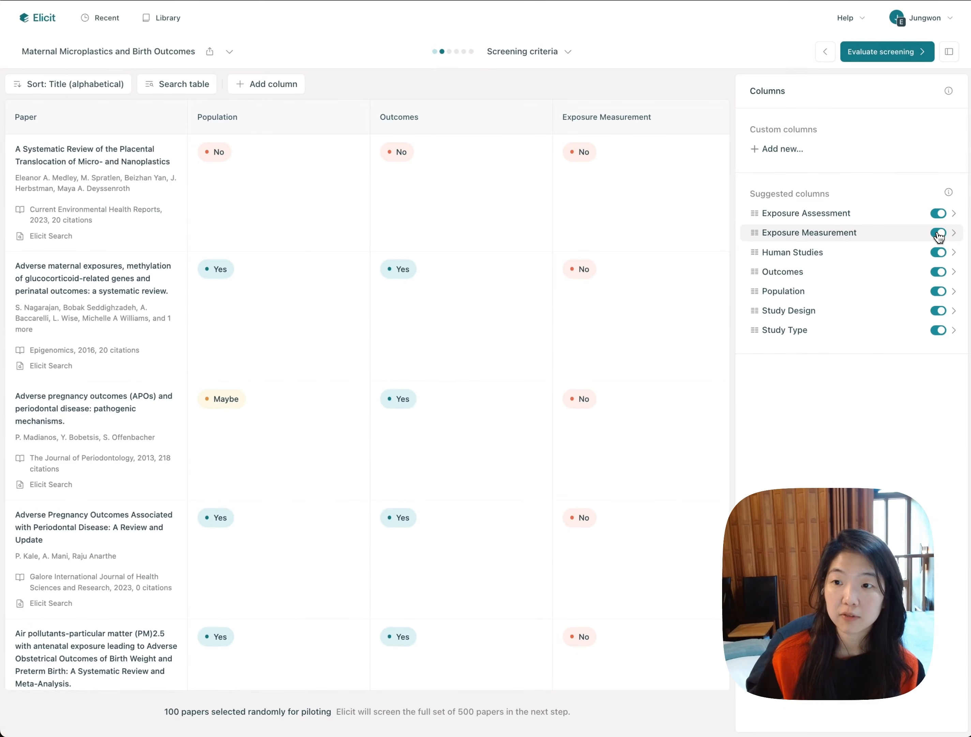
Turn the suggested Exposure Measurement column off and back on
left_click(939, 234)
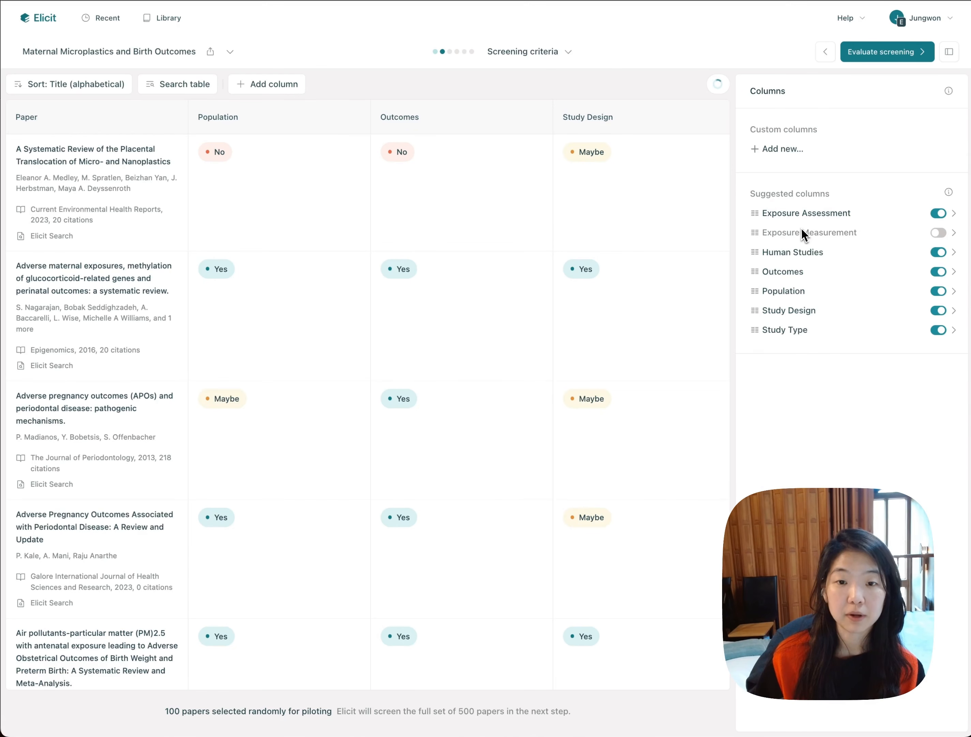
left_click(940, 234)
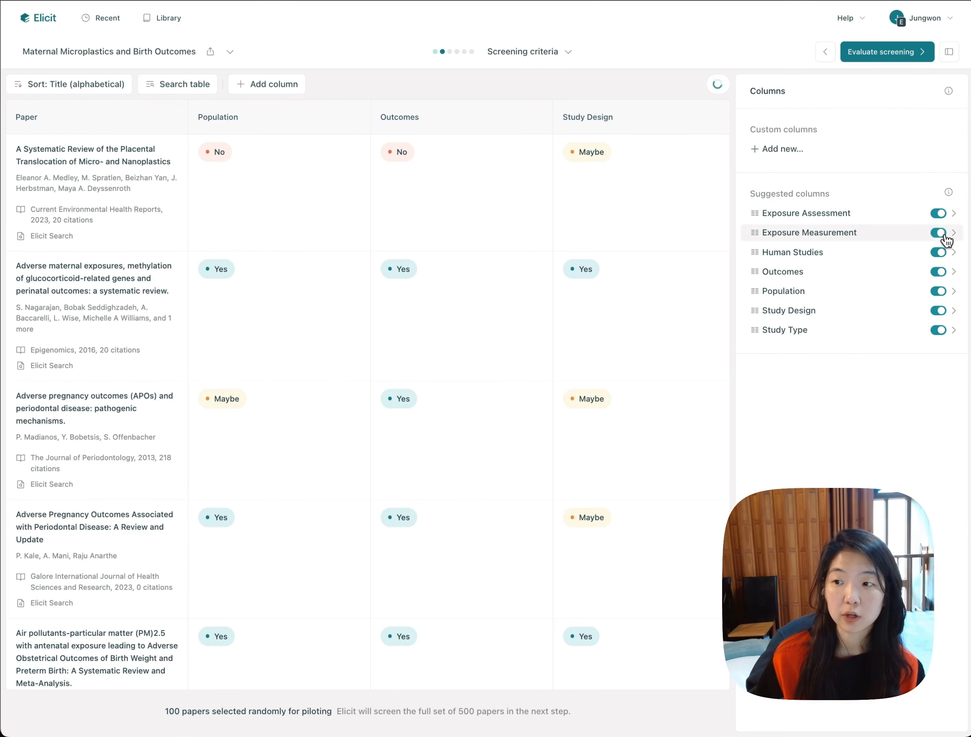
Examine the screening questions of the Human Studies, Outcomes, Population, Study Design and Study Type columns
left_click(801, 252)
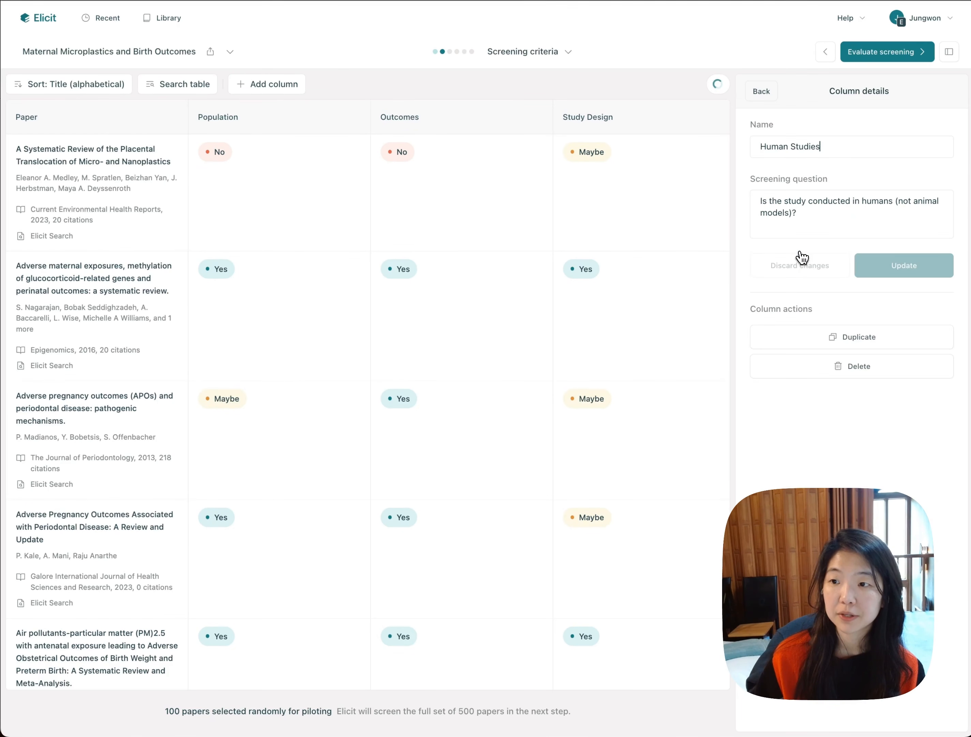
left_click(760, 91)
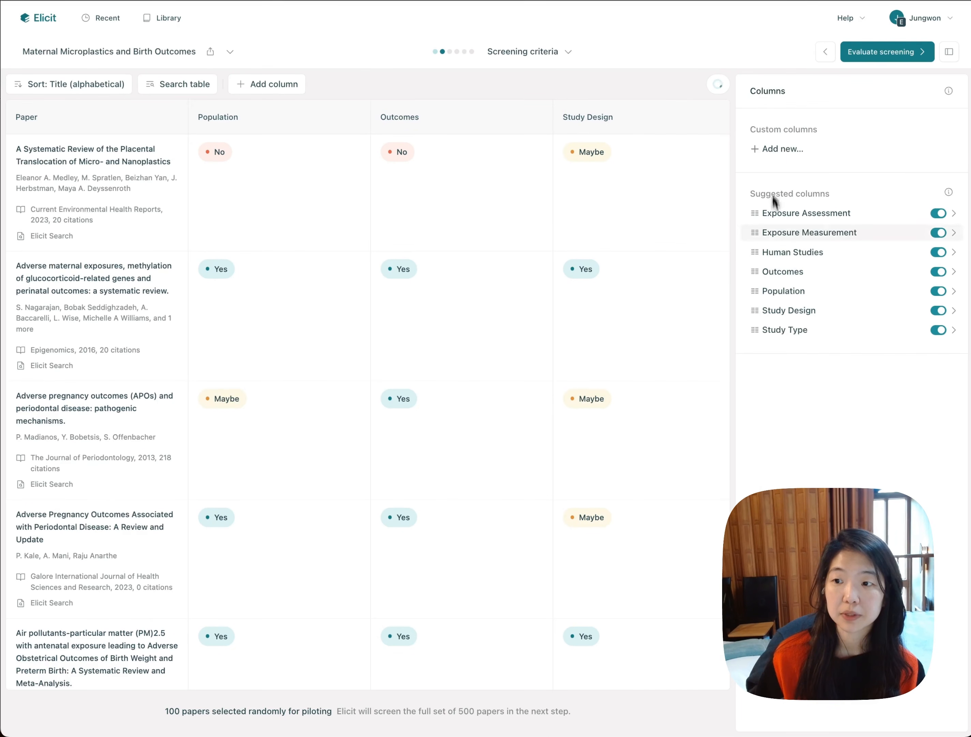
left_click(769, 273)
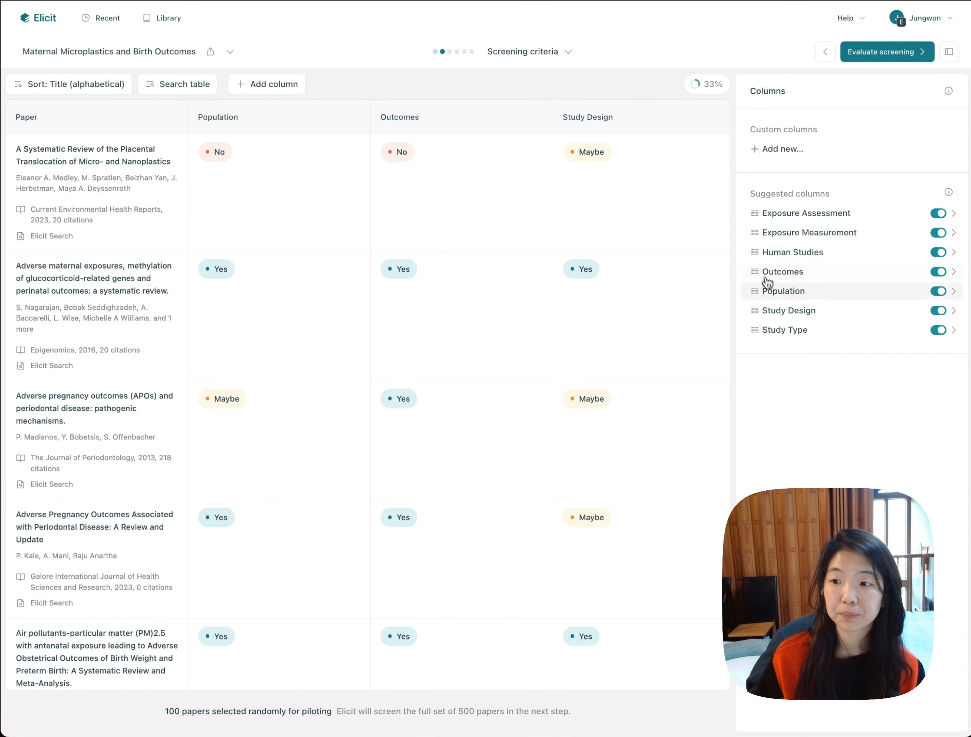
left_click(773, 289)
left_click(762, 92)
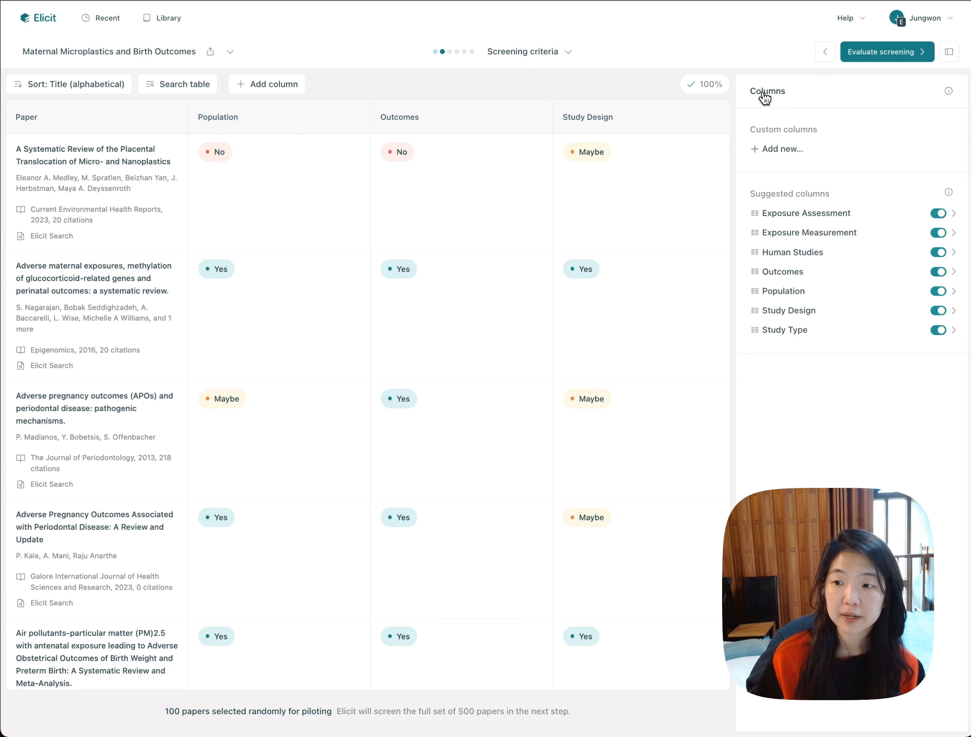
left_click(786, 317)
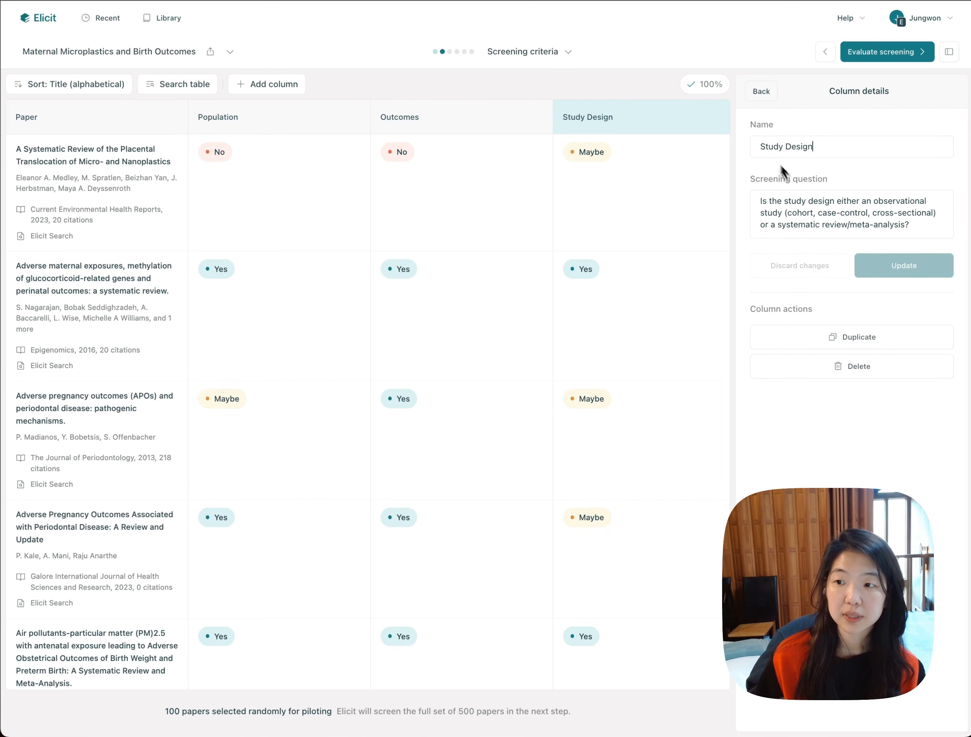
left_click(763, 92)
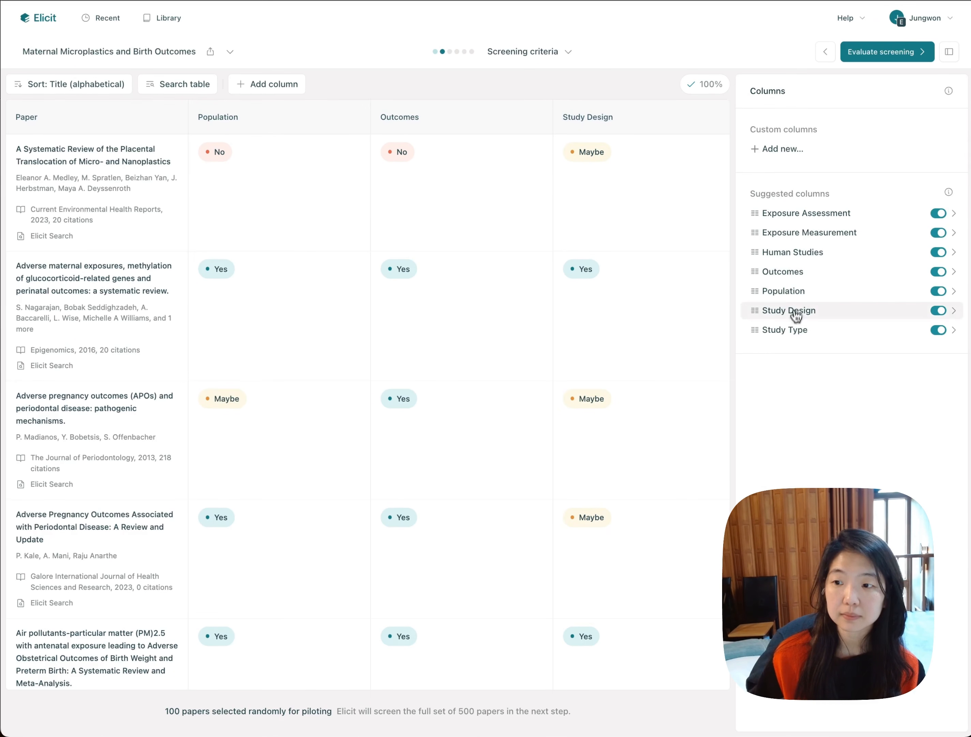
left_click(785, 330)
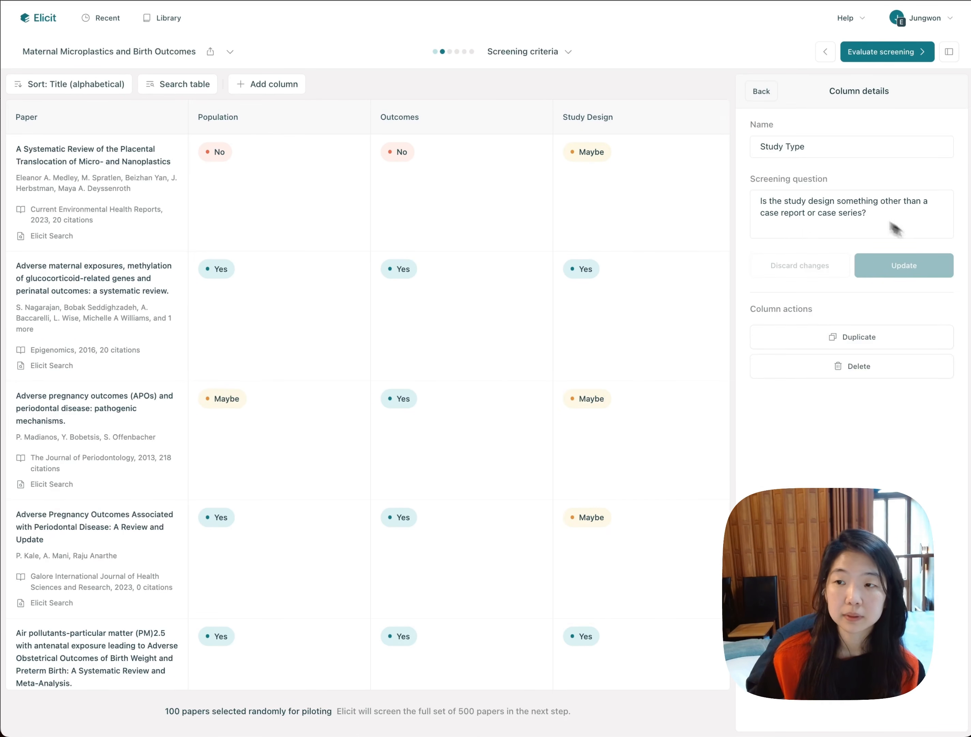
left_click(761, 91)
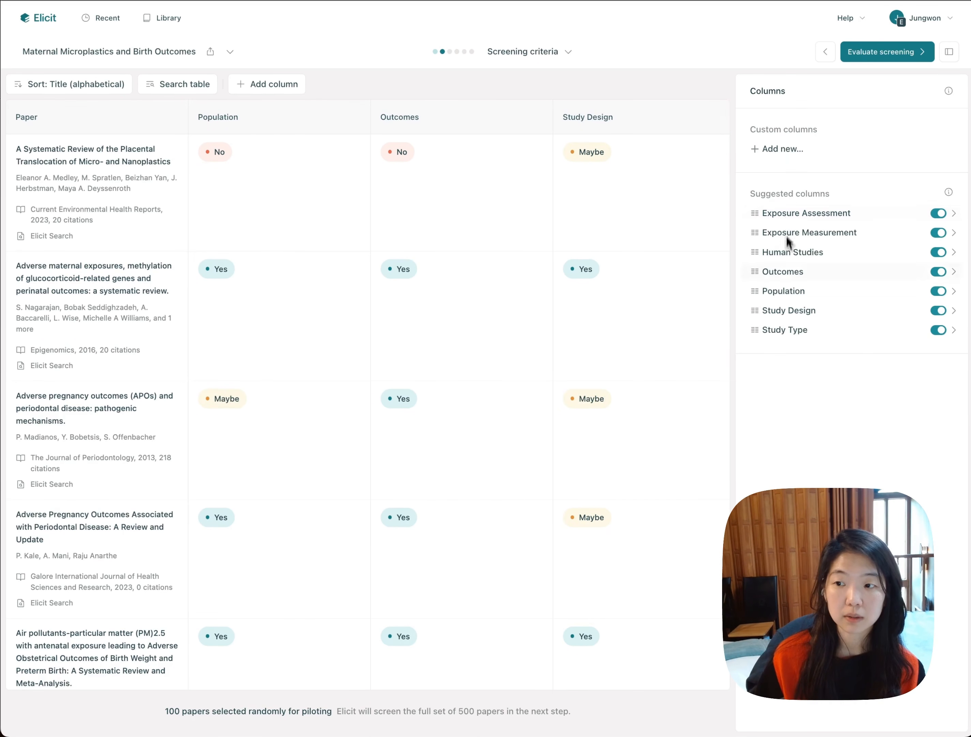
Change the Study Type screening question to "Is the study design a randomized controlled trial?" and update the column
left_click(782, 330)
left_click(883, 223)
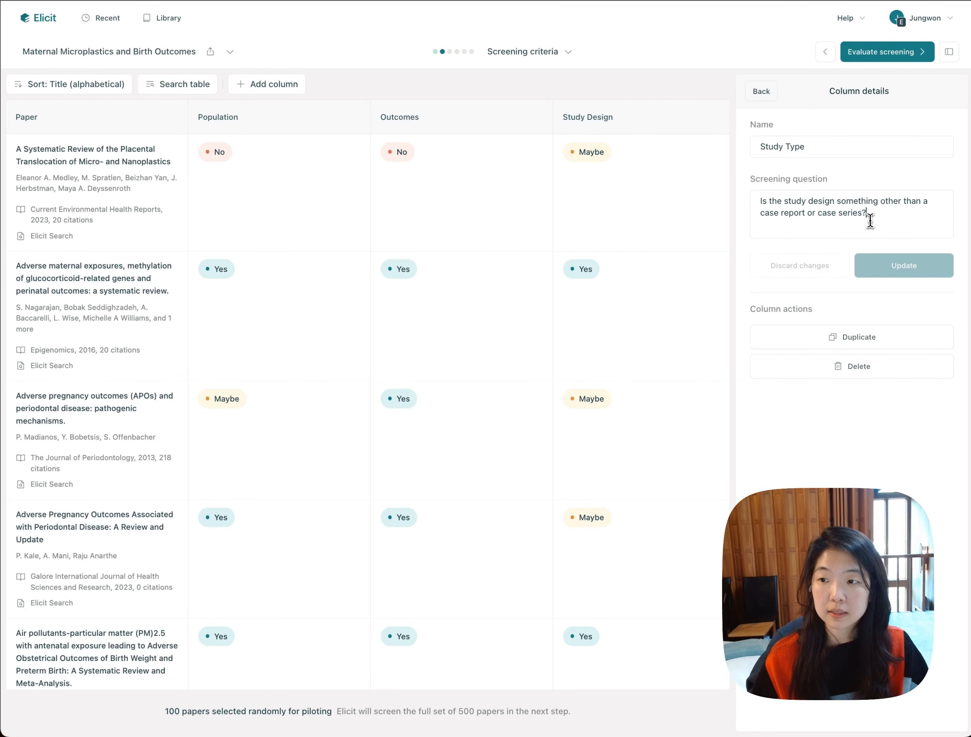
left_click(870, 220, "shift")
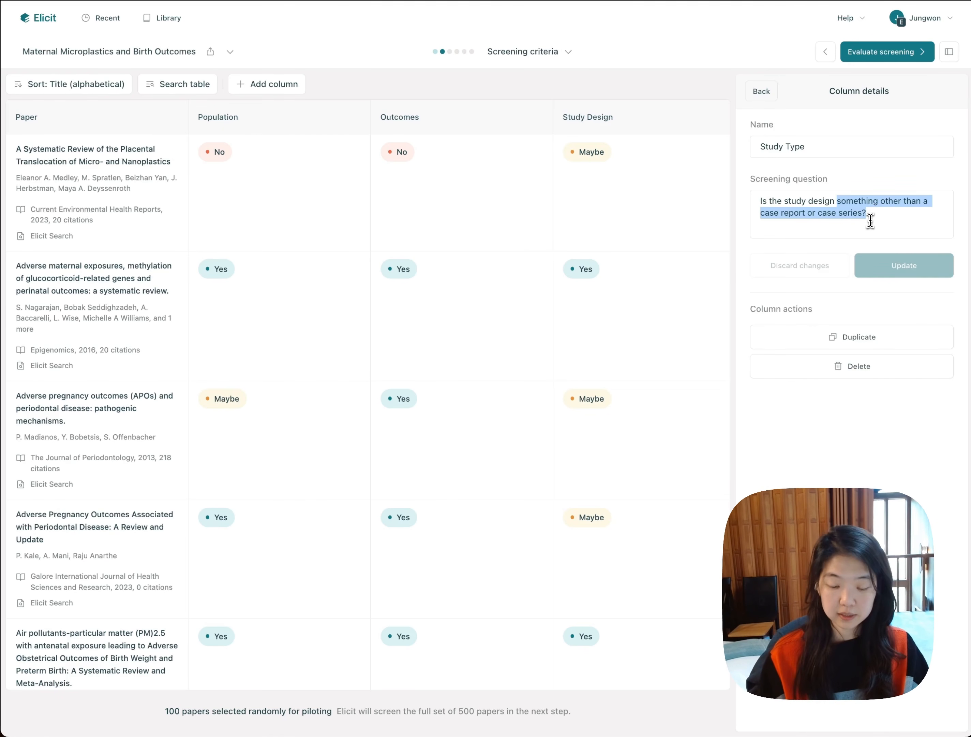
type("a randomized controlled trial?")
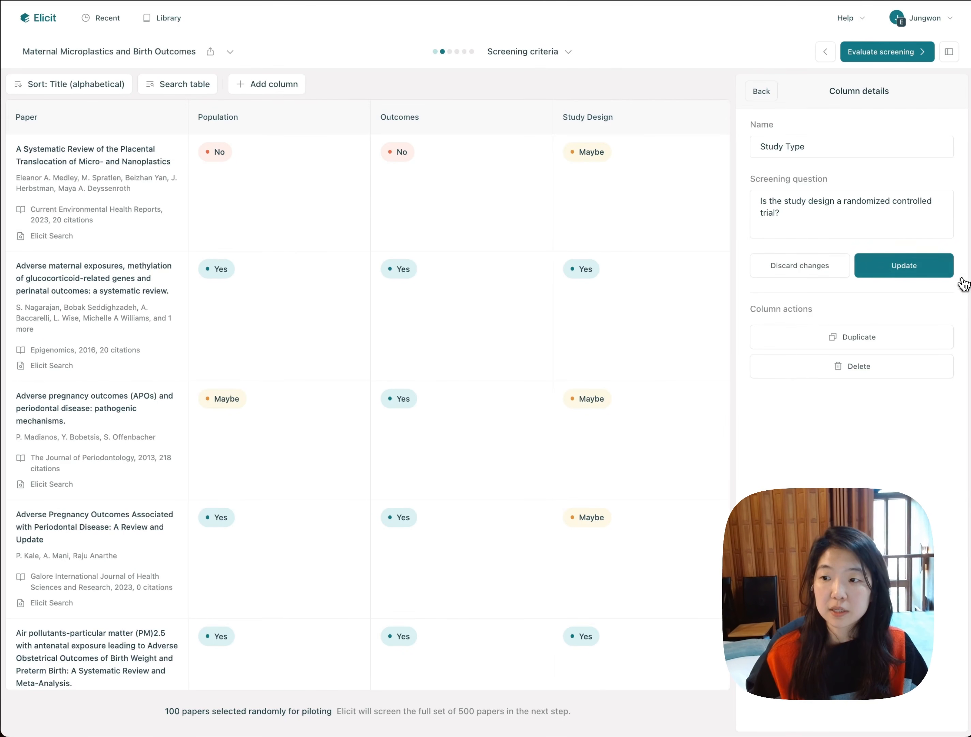
left_click(916, 267)
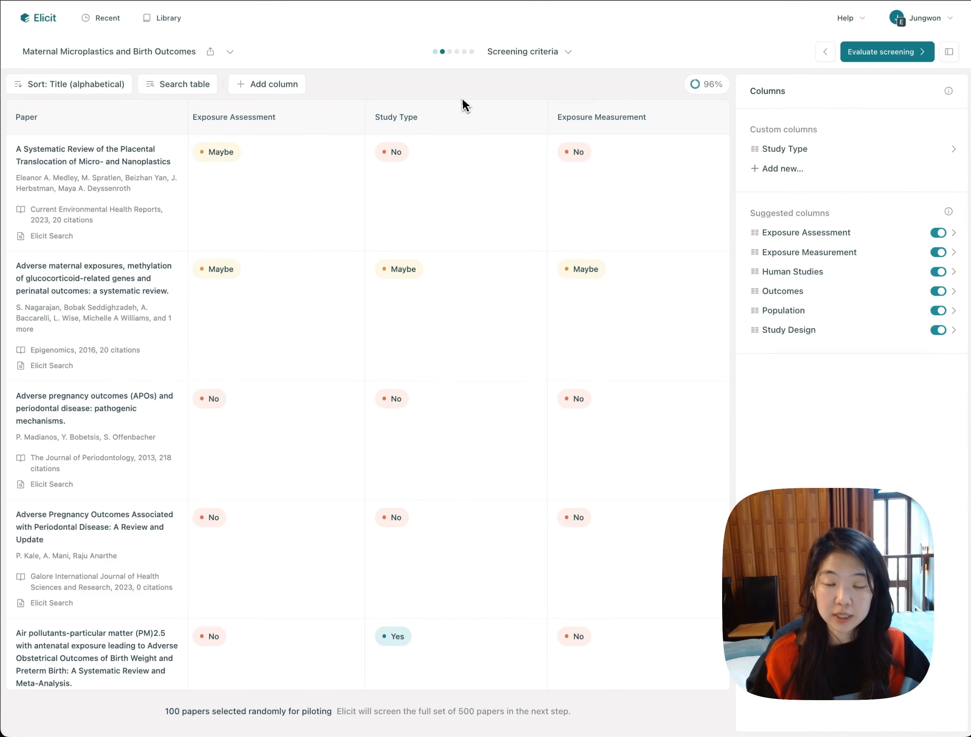
Delete the custom Study Type column from the screening criteria
left_click(885, 149)
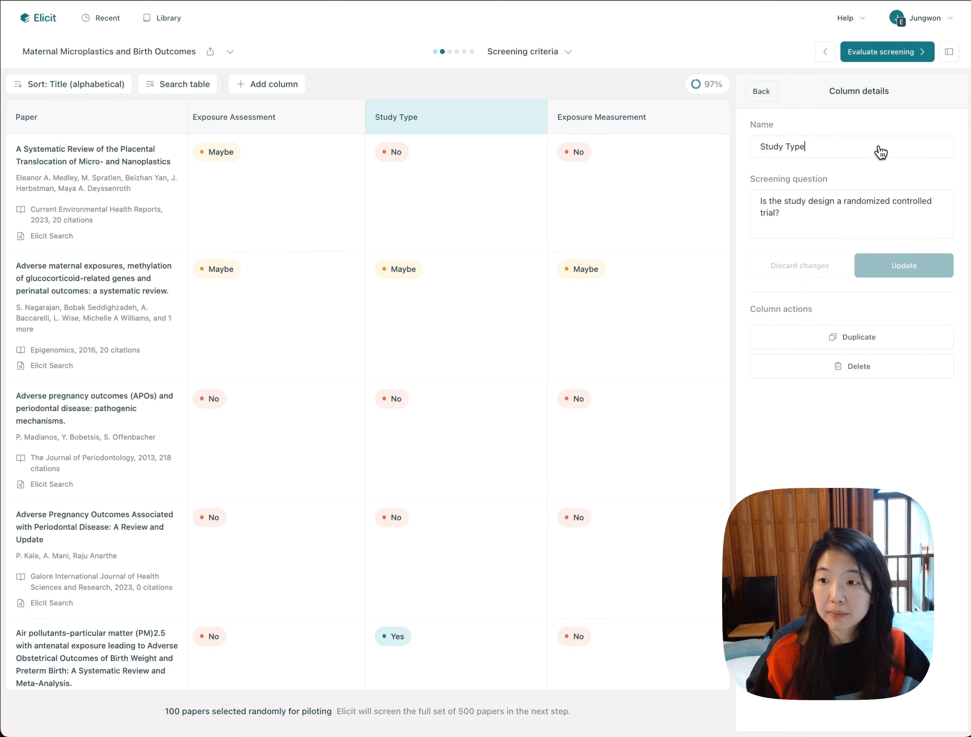
left_click(825, 365)
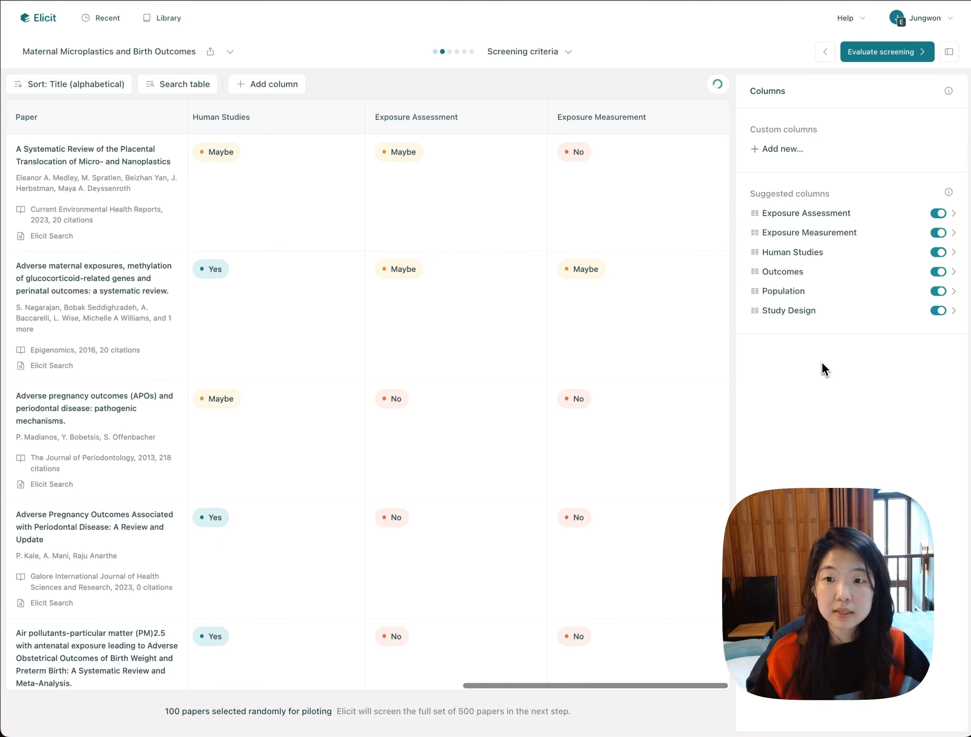
scroll(637, 260, "right", 10)
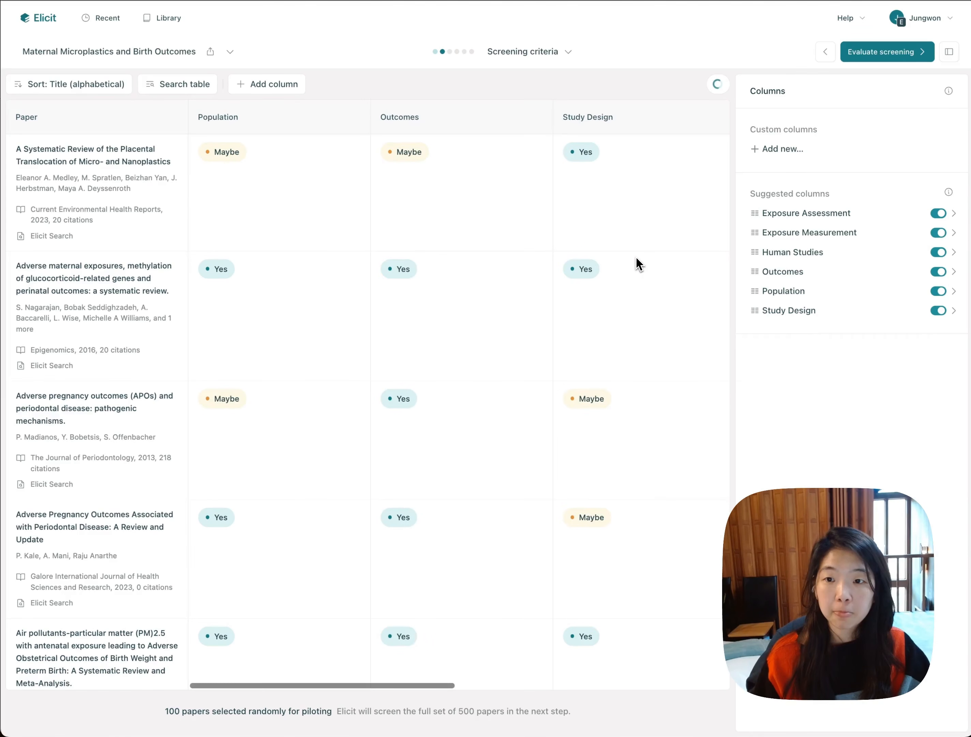
Add a custom screening column named Region with the question "Did the study take place in the US?"
left_click(793, 151)
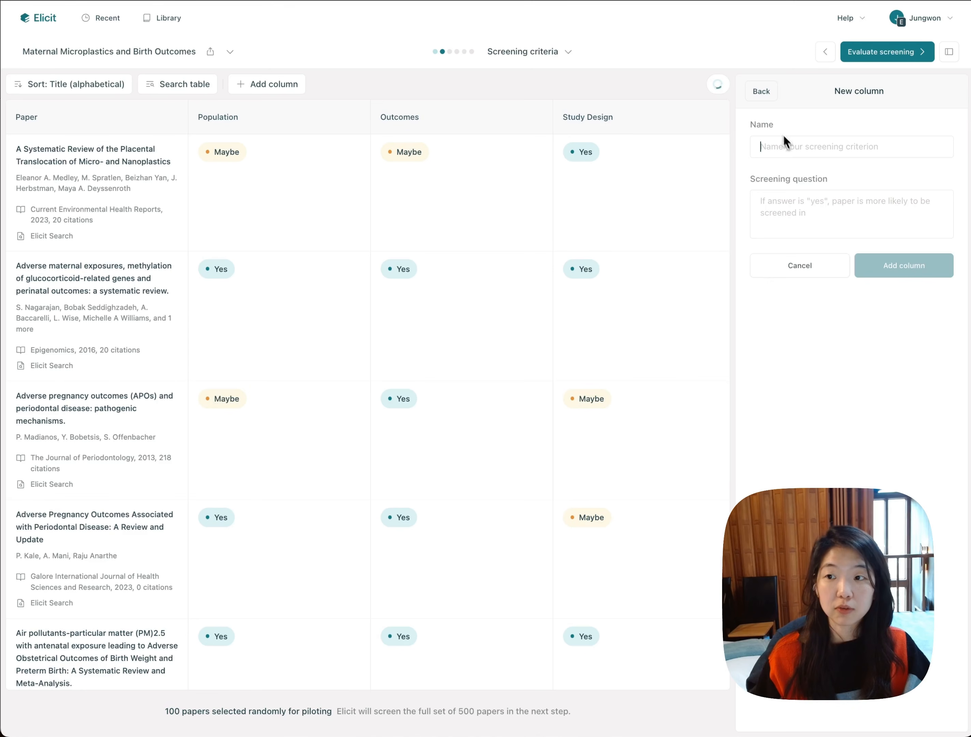
left_click(766, 94)
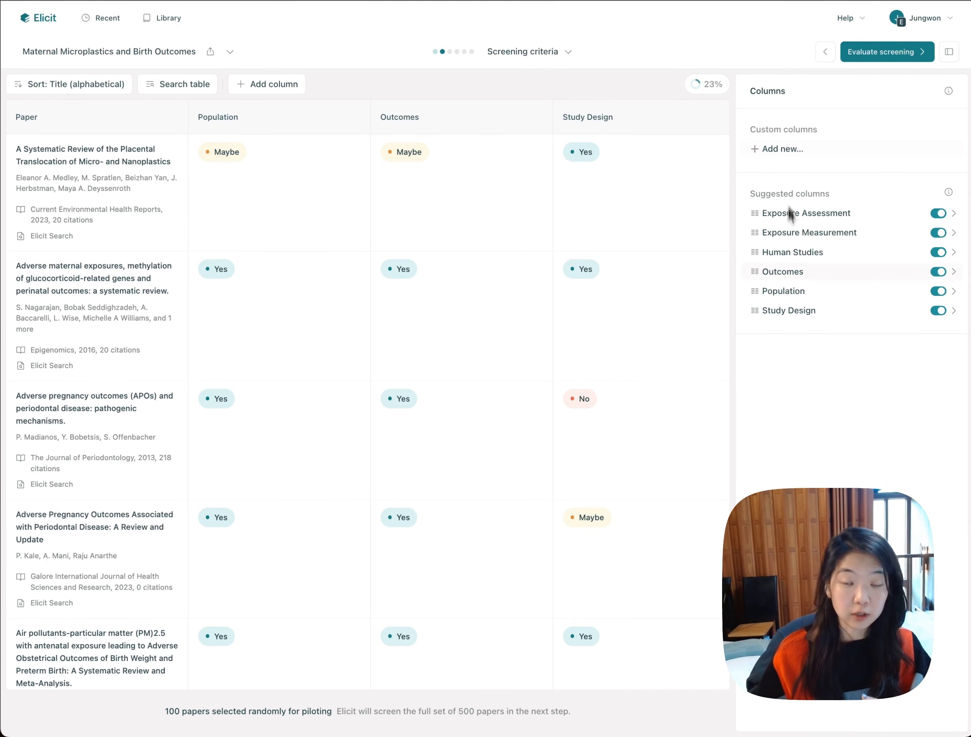
left_click(791, 155)
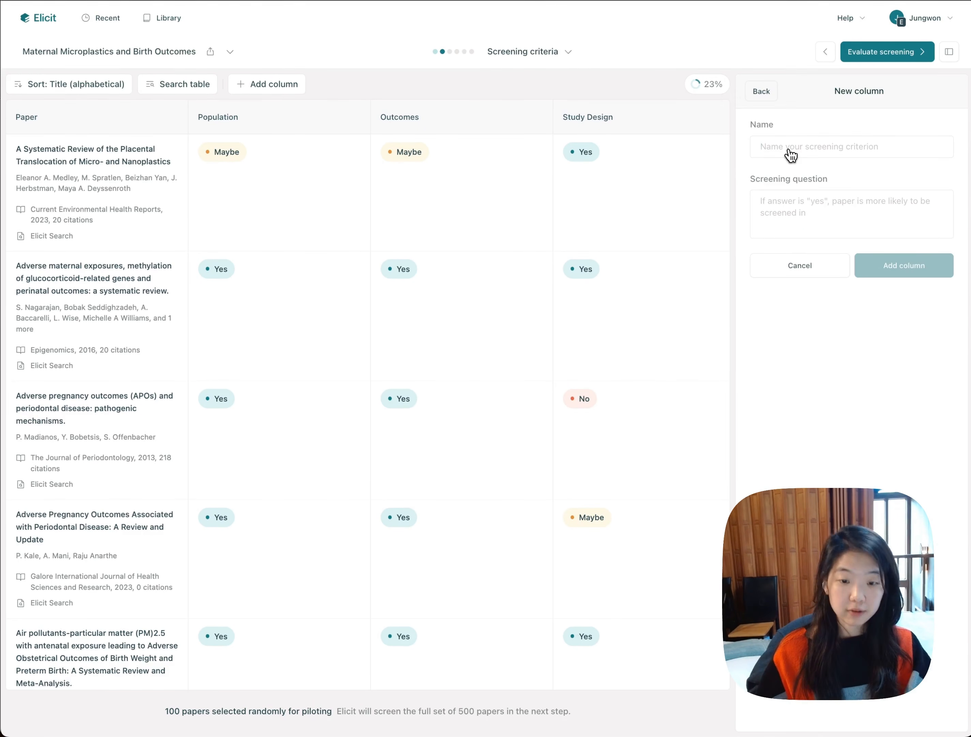
type("Region")
key("Tab")
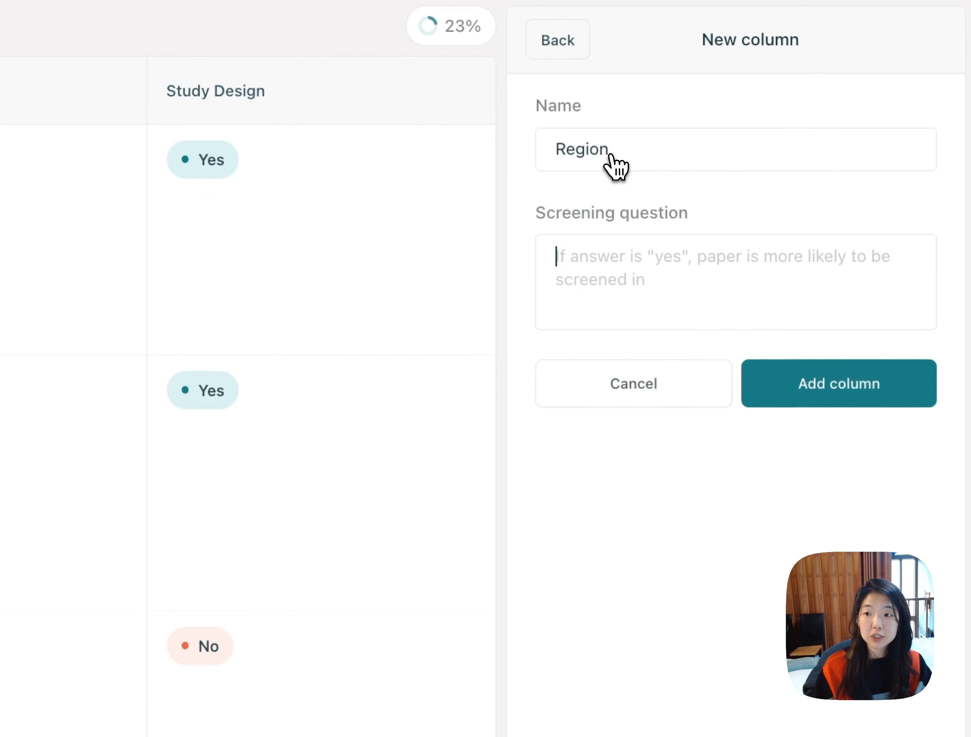
type("D")
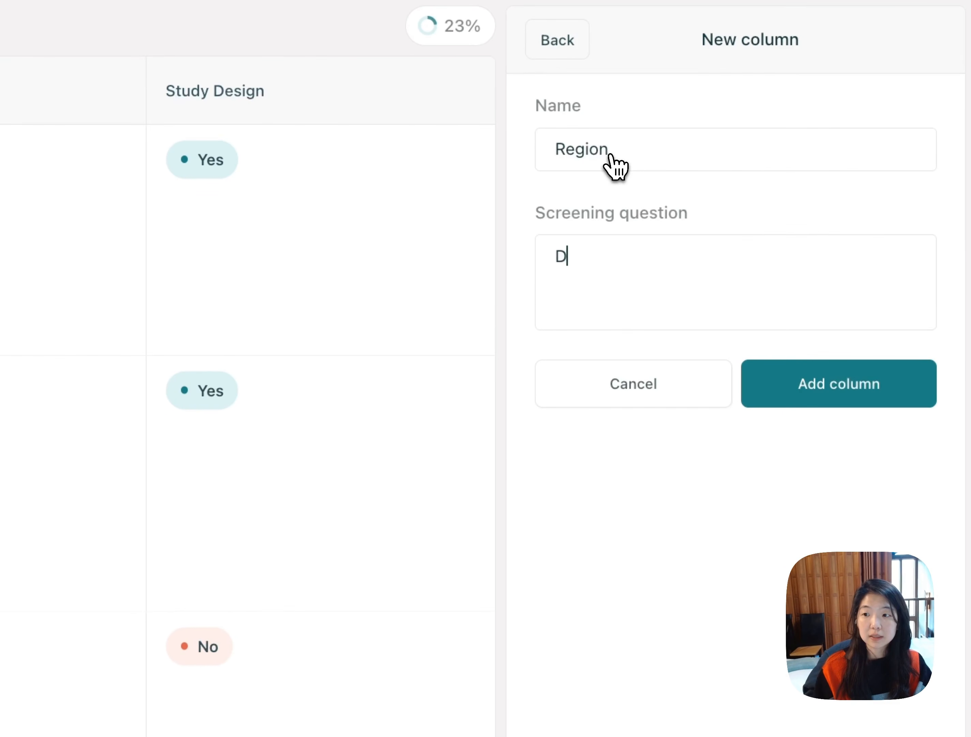
type("id the study take place in the US?")
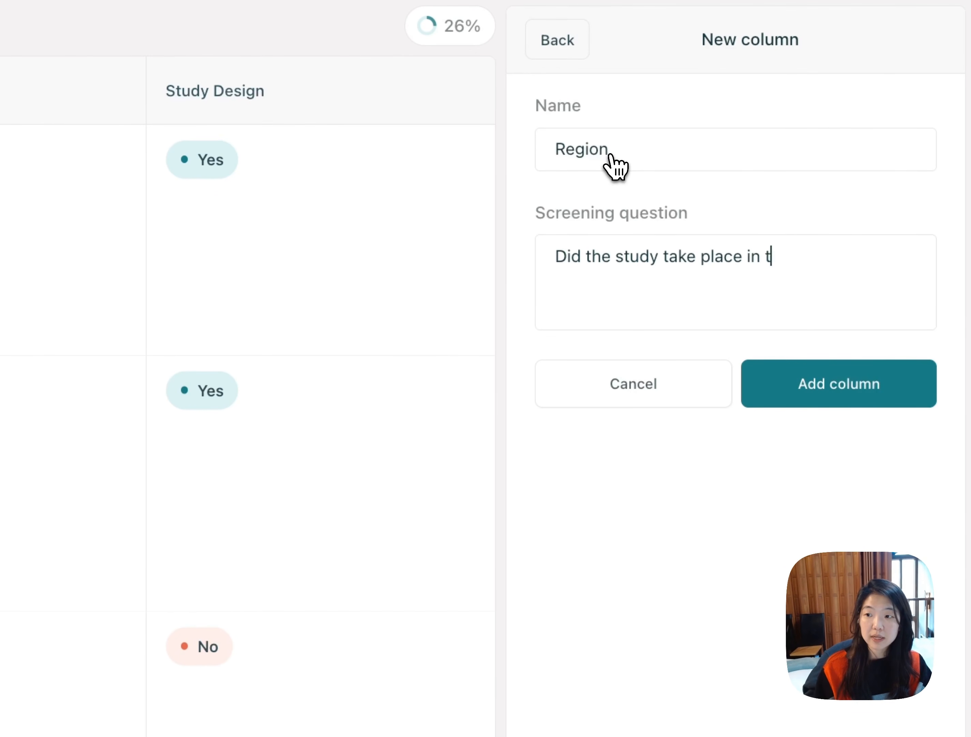
left_click(810, 382)
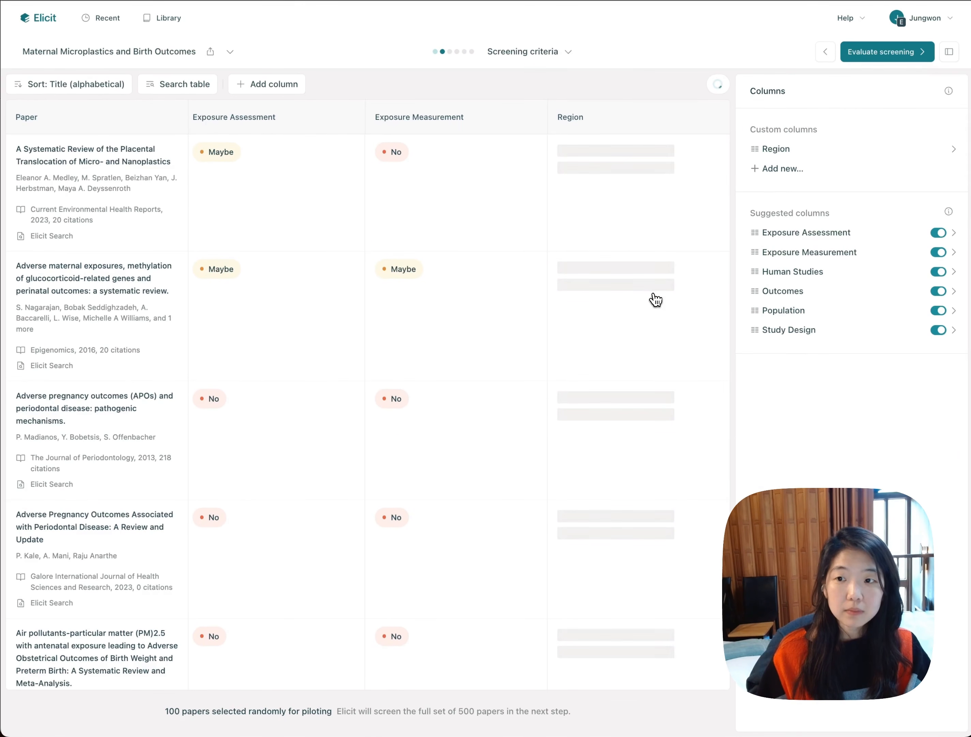
Look over the screening answers of the pilot papers across the criteria columns and the note on the pilot sample
scroll(529, 418, "down", 5)
left_click_drag(166, 711, 608, 708)
left_click(608, 708)
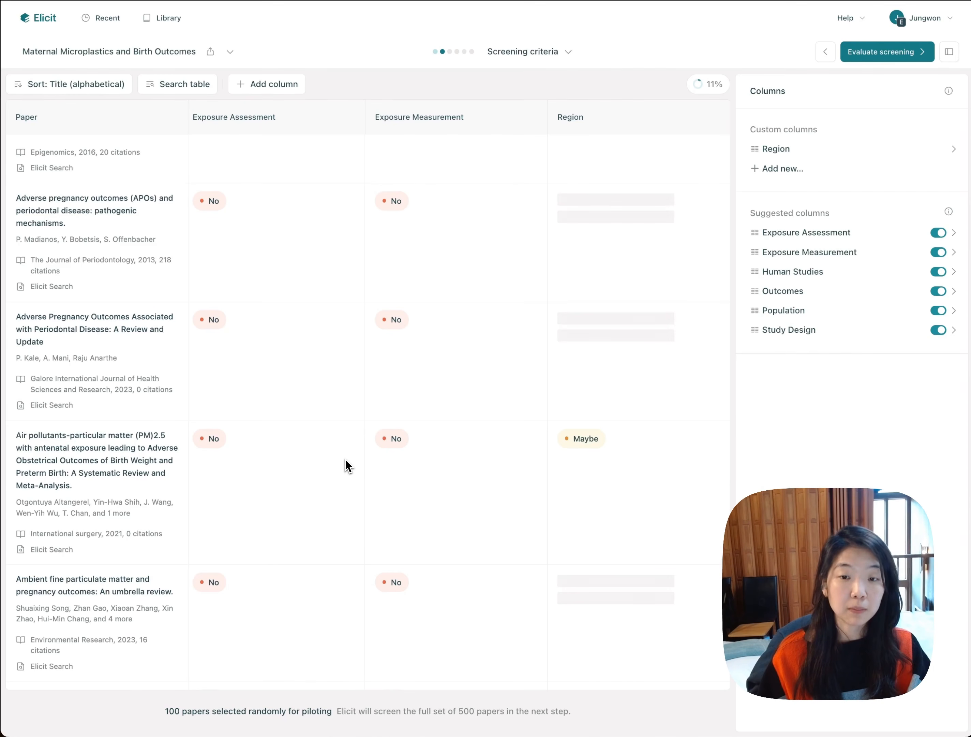
scroll(345, 459, "right", 10)
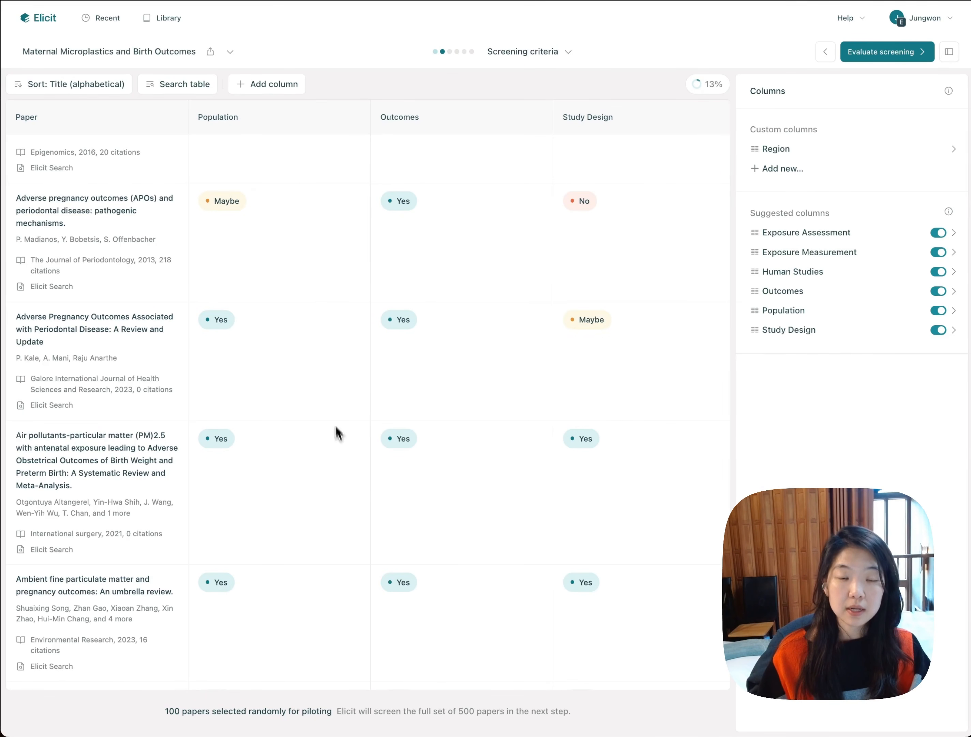
Read the abstract of the "Adverse pregnancy outcomes (APOs) and periodontal disease" paper and check the pilot answers across all criteria columns
scroll(332, 405, "right", 10)
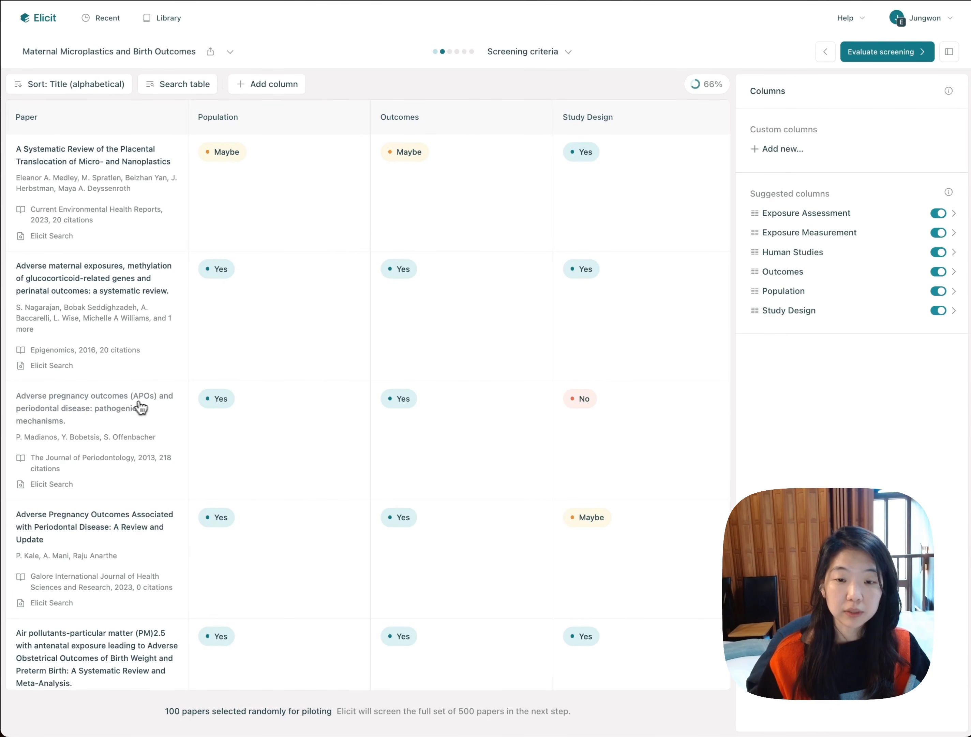
left_click(129, 407)
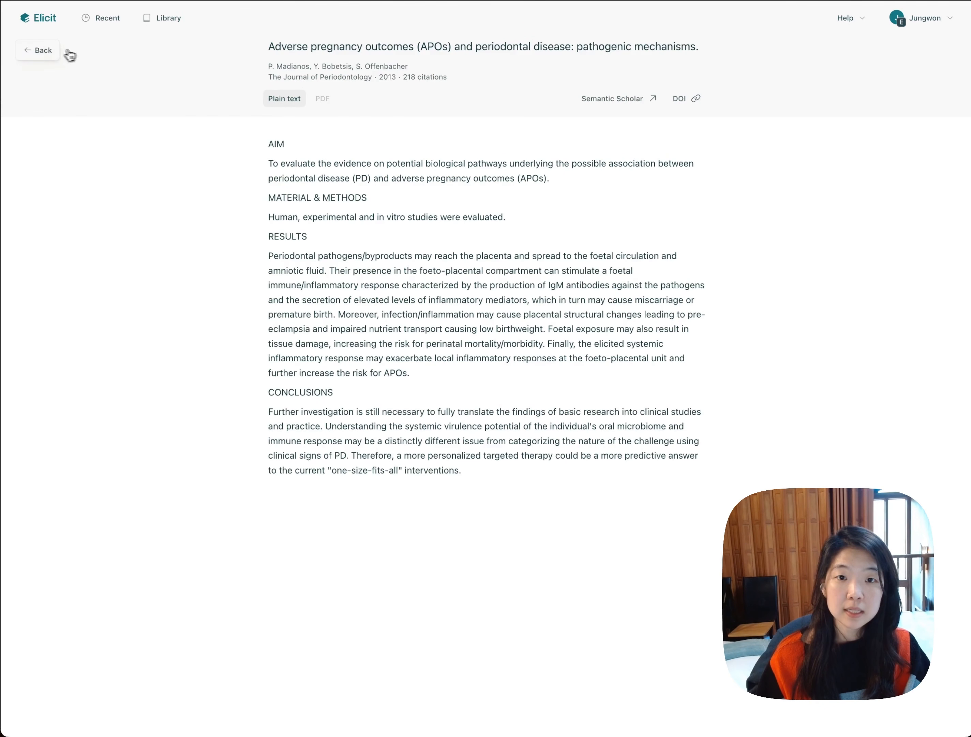
left_click(50, 50)
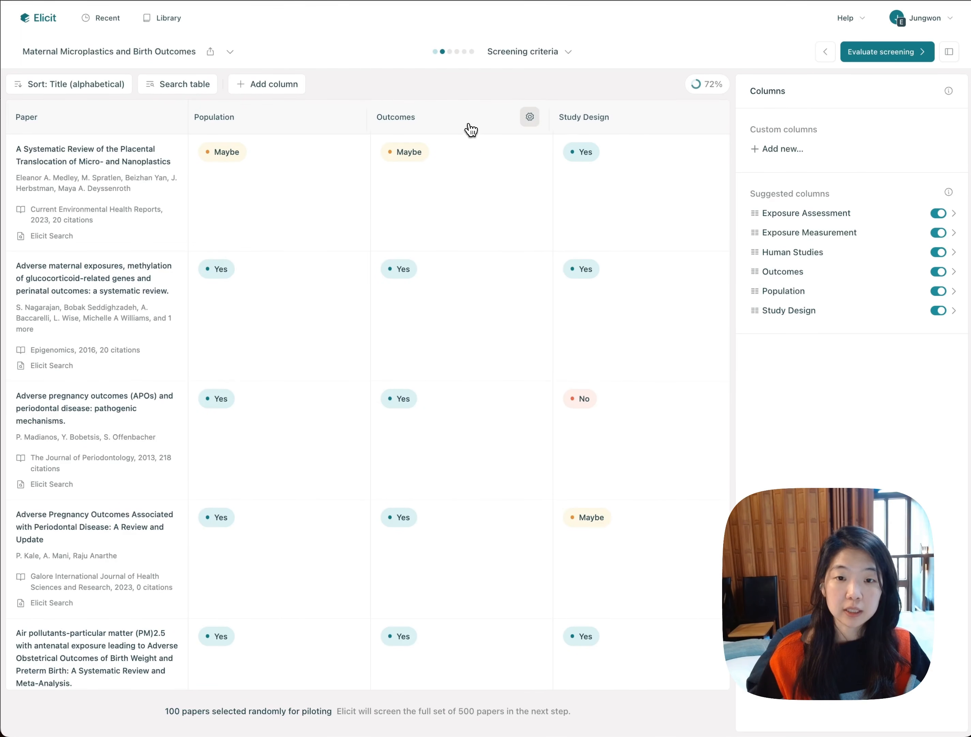
scroll(470, 129, "right", 10)
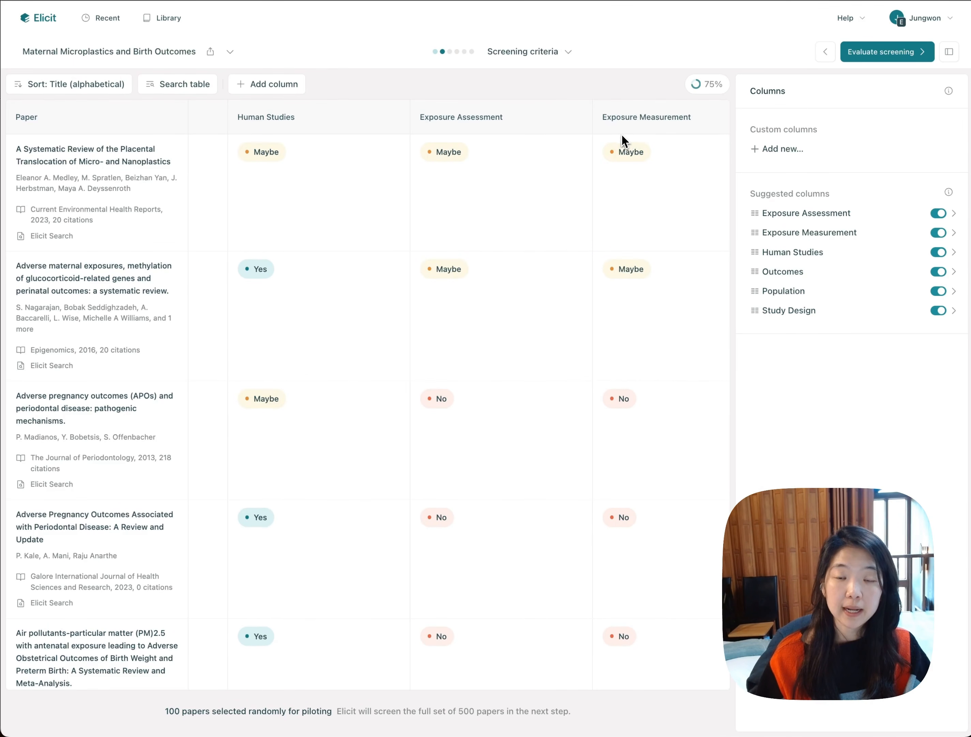
scroll(622, 140, "left", 10)
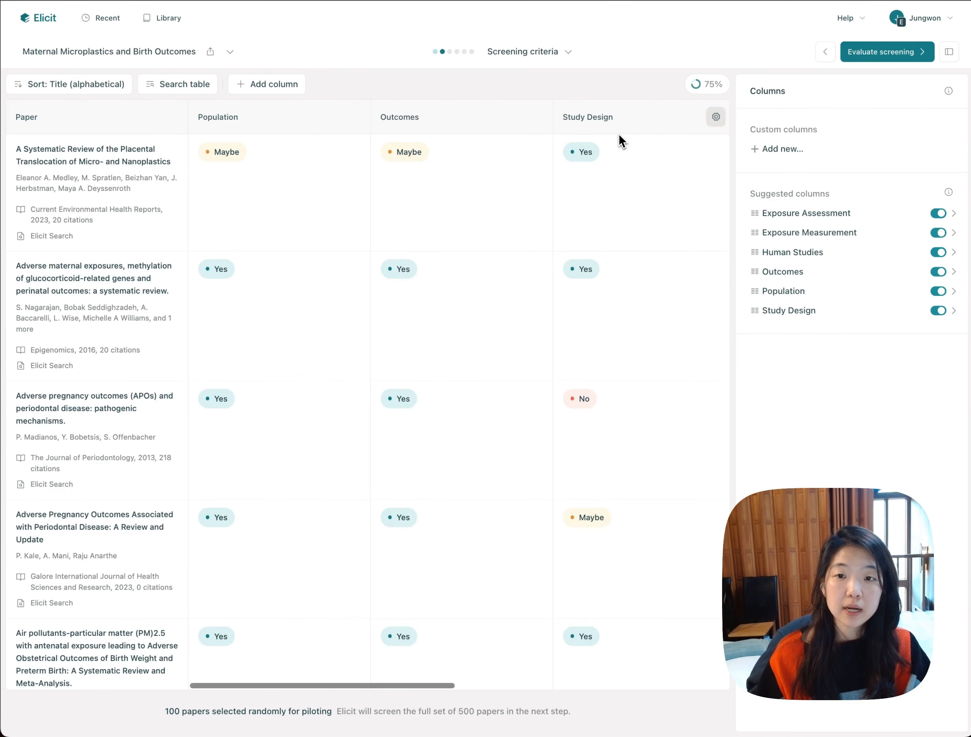
Read the Population judgement and abstract of the "Adverse maternal exposures, methylation of glucocorticoid-related genes" paper and step through neighbouring results
left_click(302, 321)
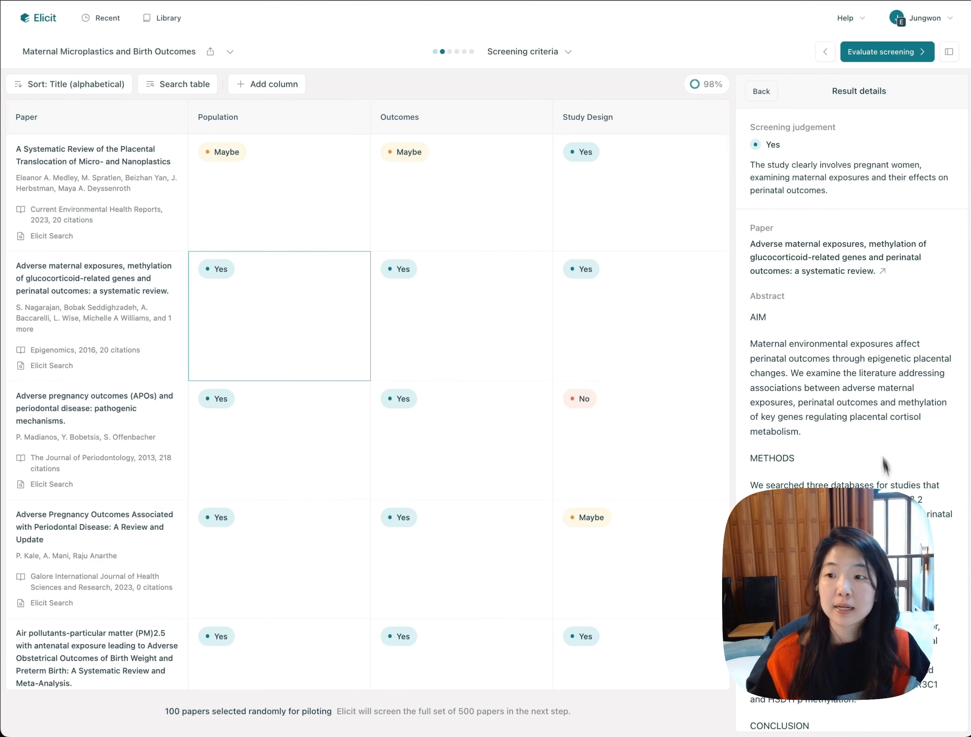
scroll(885, 464, "down", 3)
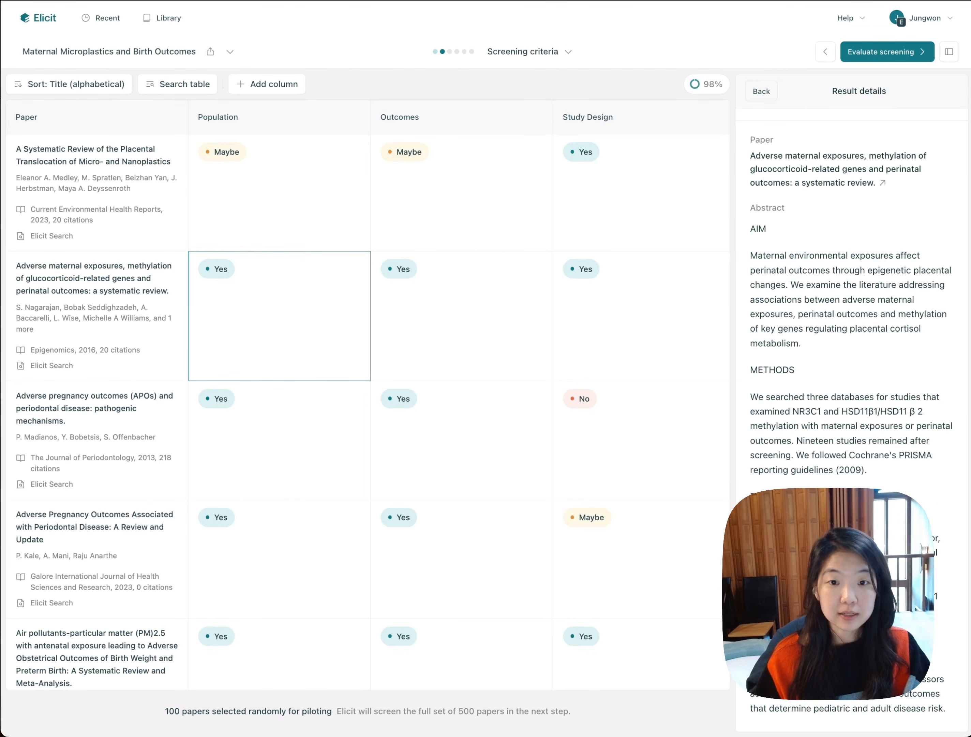
scroll(859, 384, "up", 3)
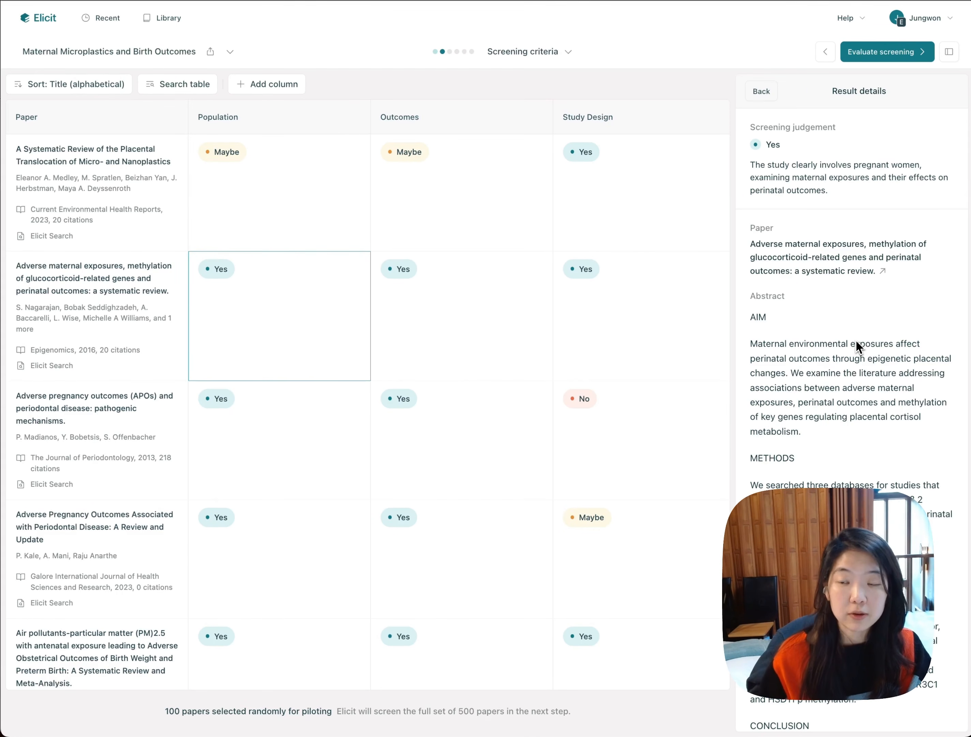
scroll(856, 339, "down", 2)
scroll(856, 340, "up", 2)
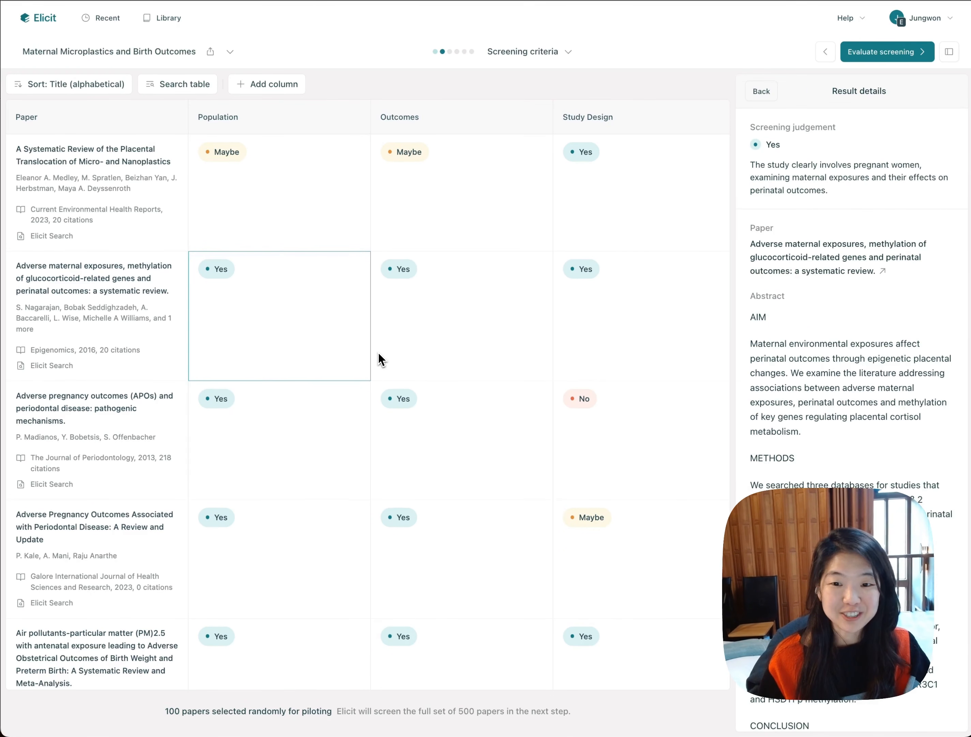
key("Right")
key("Down")
key("Left")
key("Up")
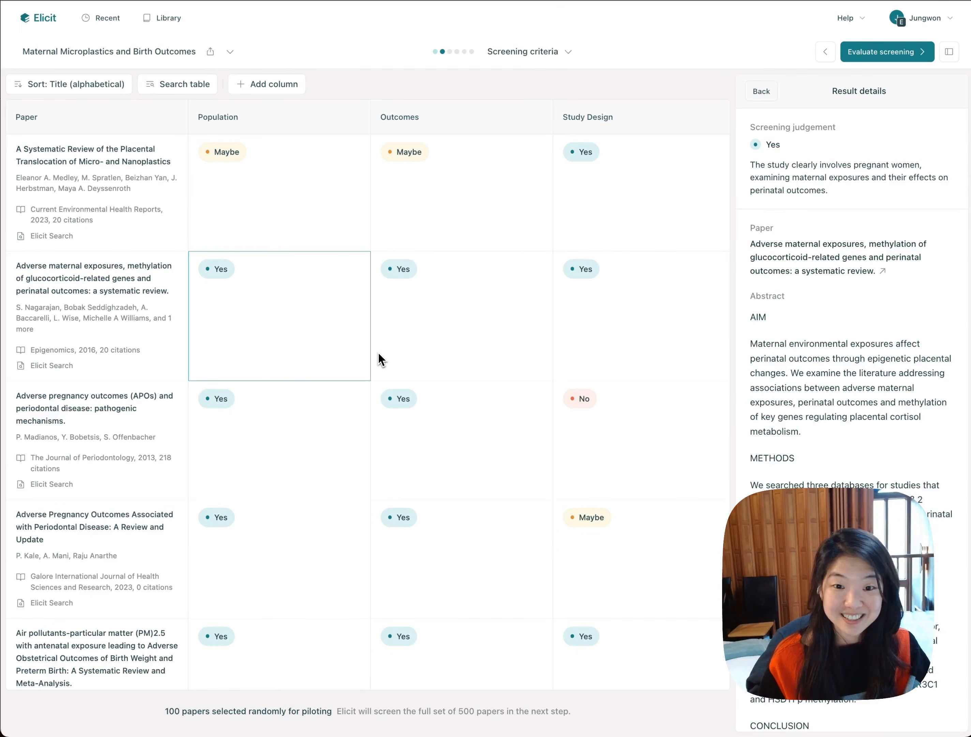
Check the reasoning for the placental translocation review's Population answer and the periodontal disease paper's Study Design and Outcomes answers
left_click(332, 175)
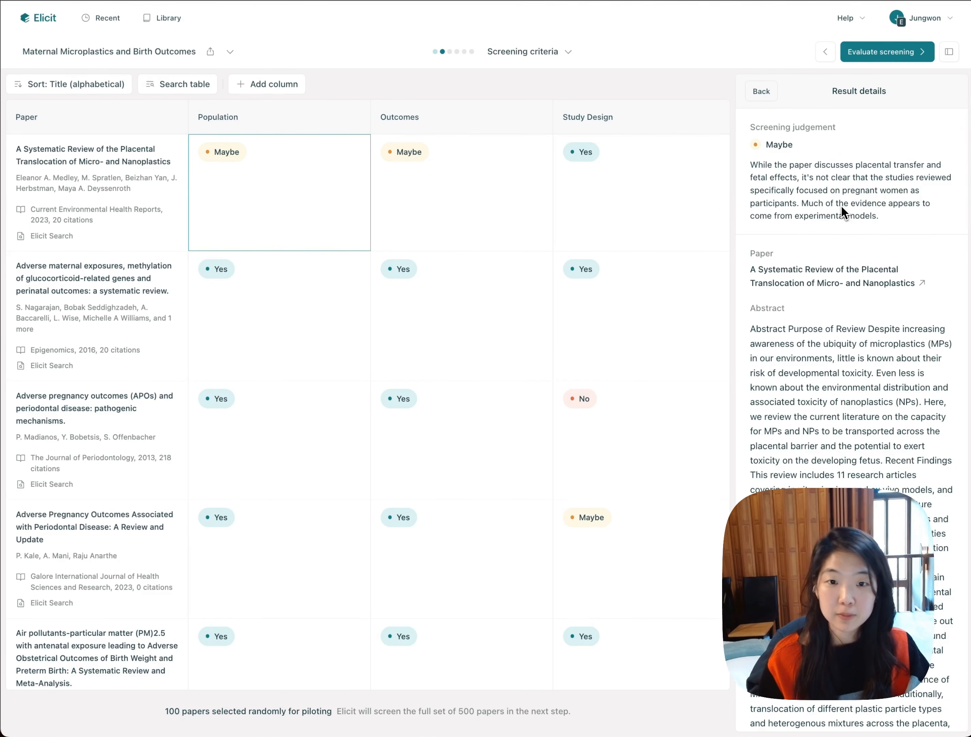
left_click(642, 426)
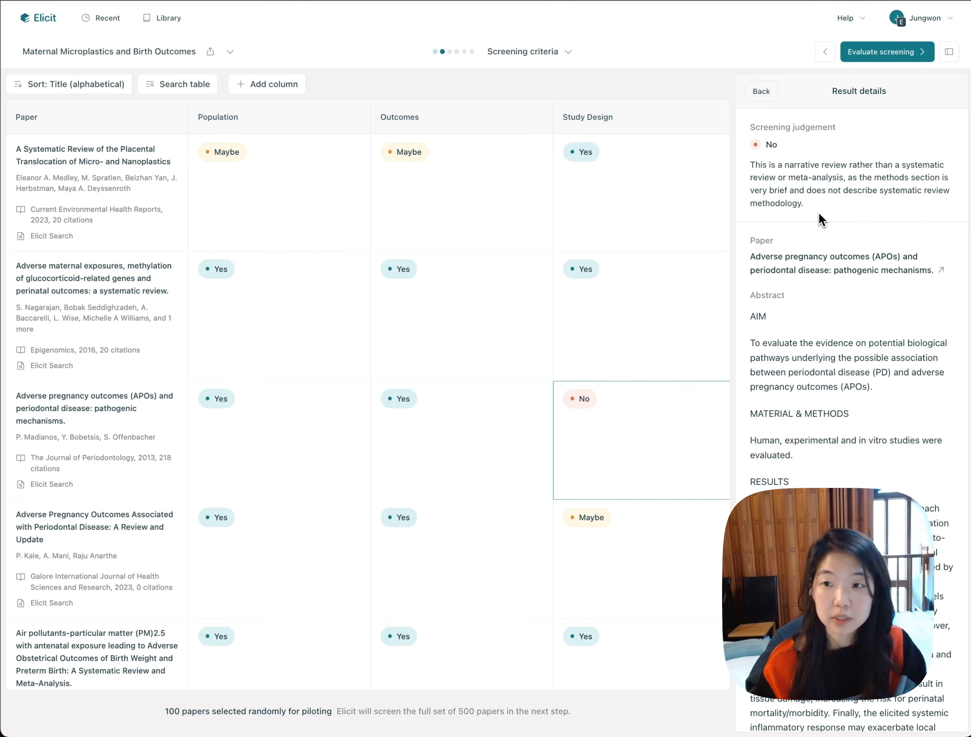
scroll(653, 277, "down", 1)
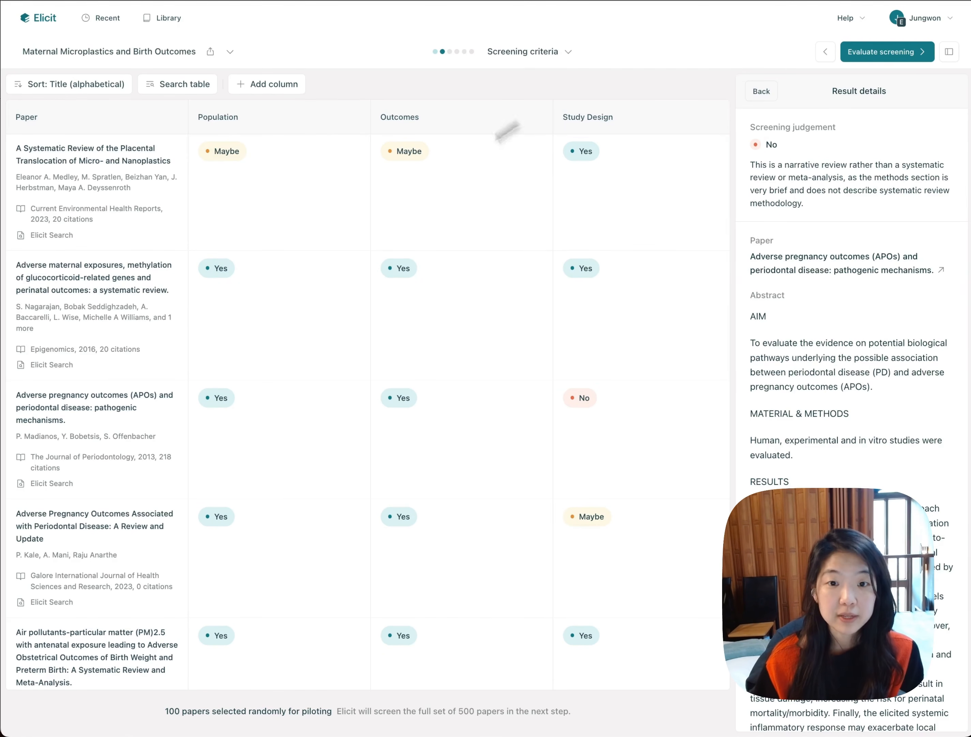
left_click(399, 449)
scroll(594, 525, "down", 10)
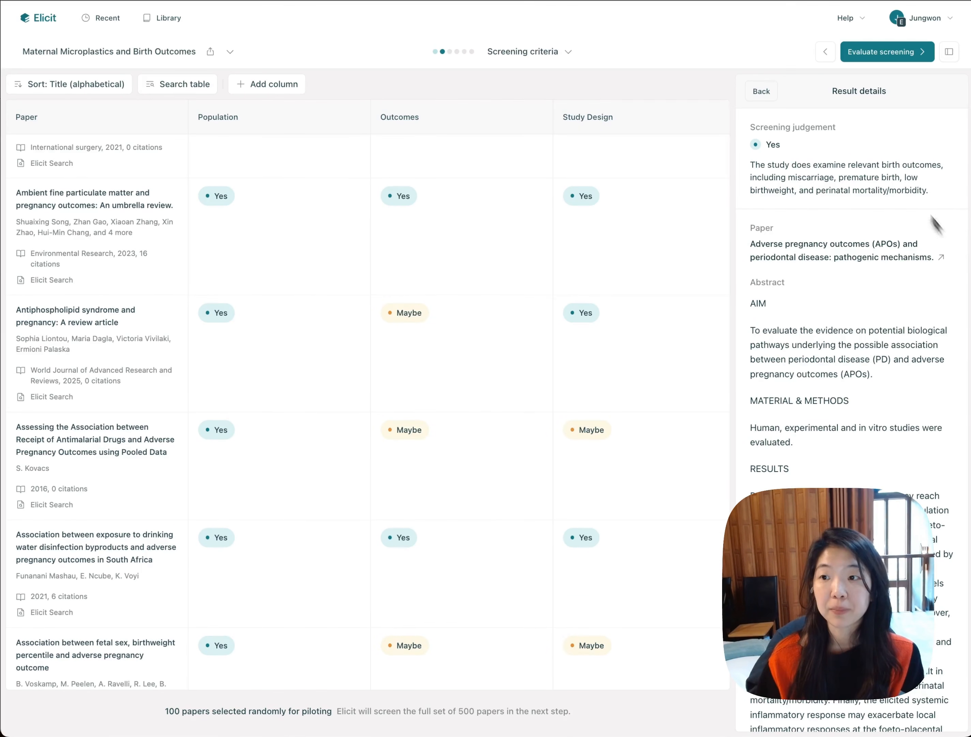
Close the result details and evaluate the screening on the full set of 500 papers
left_click(763, 90)
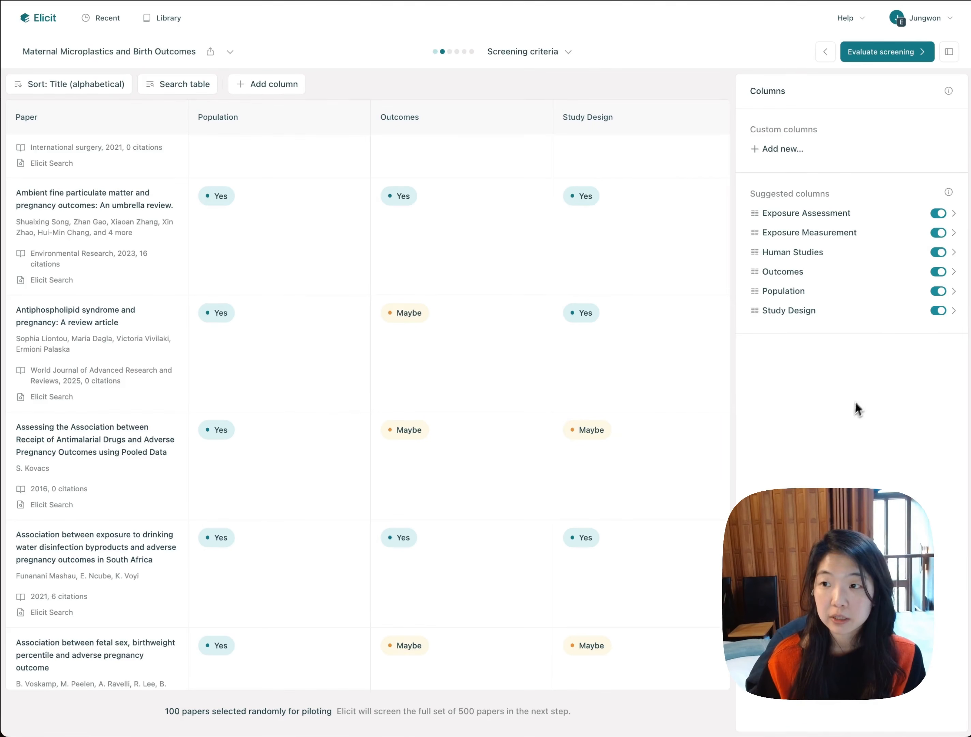
left_click(892, 62)
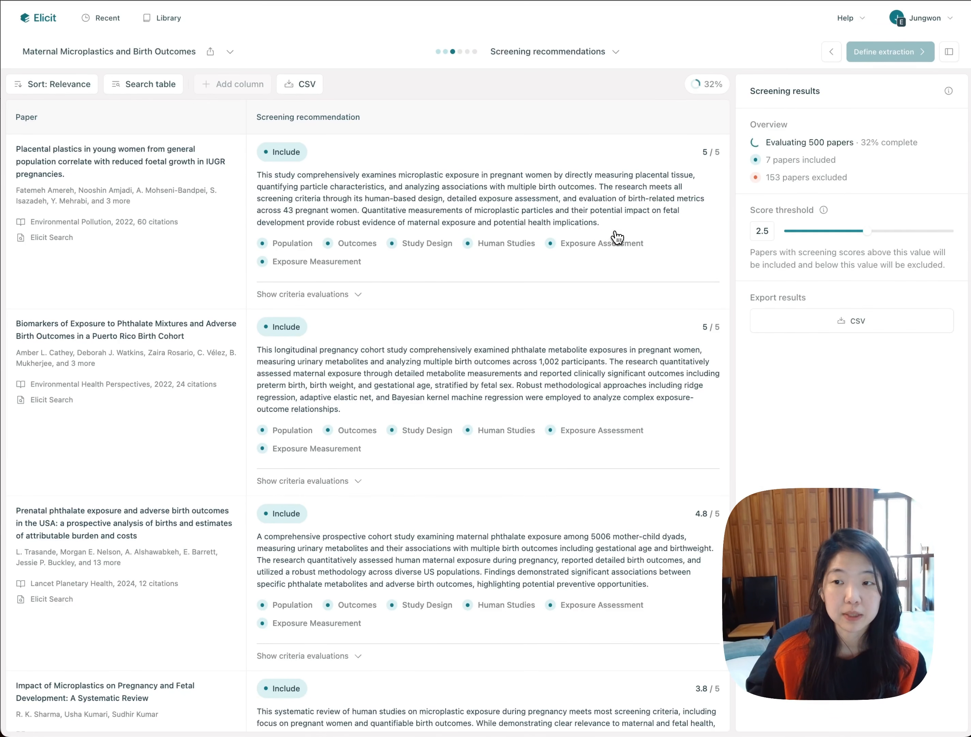
Expand the criteria evaluations of the "Placental plastics in young women" paper and read them against its abstract
left_click(320, 294)
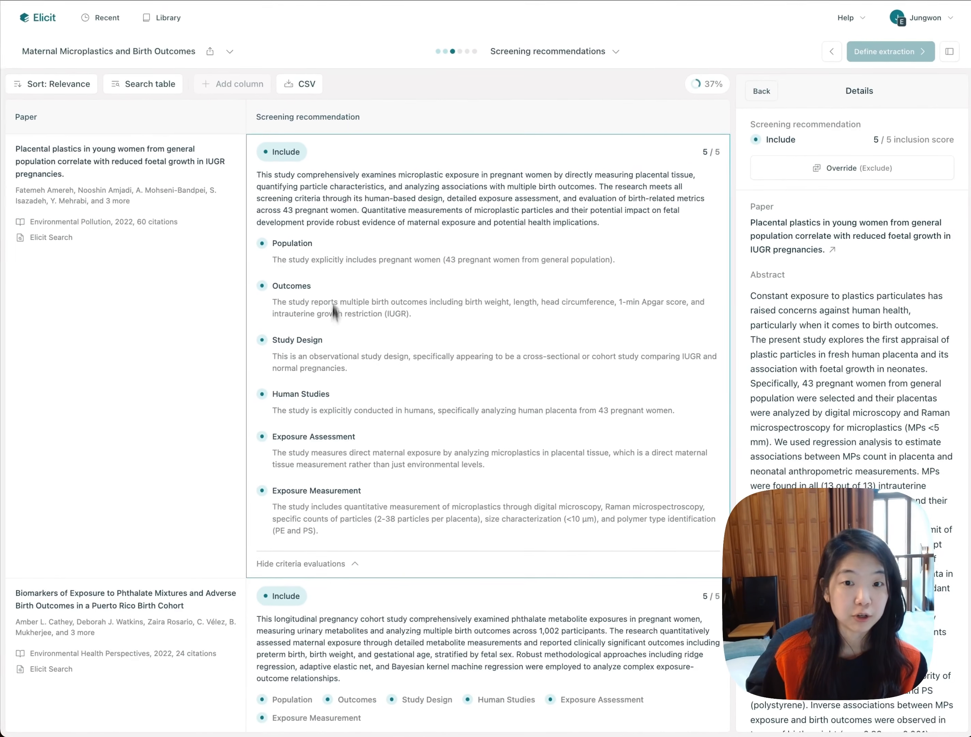
scroll(830, 413, "down", 5)
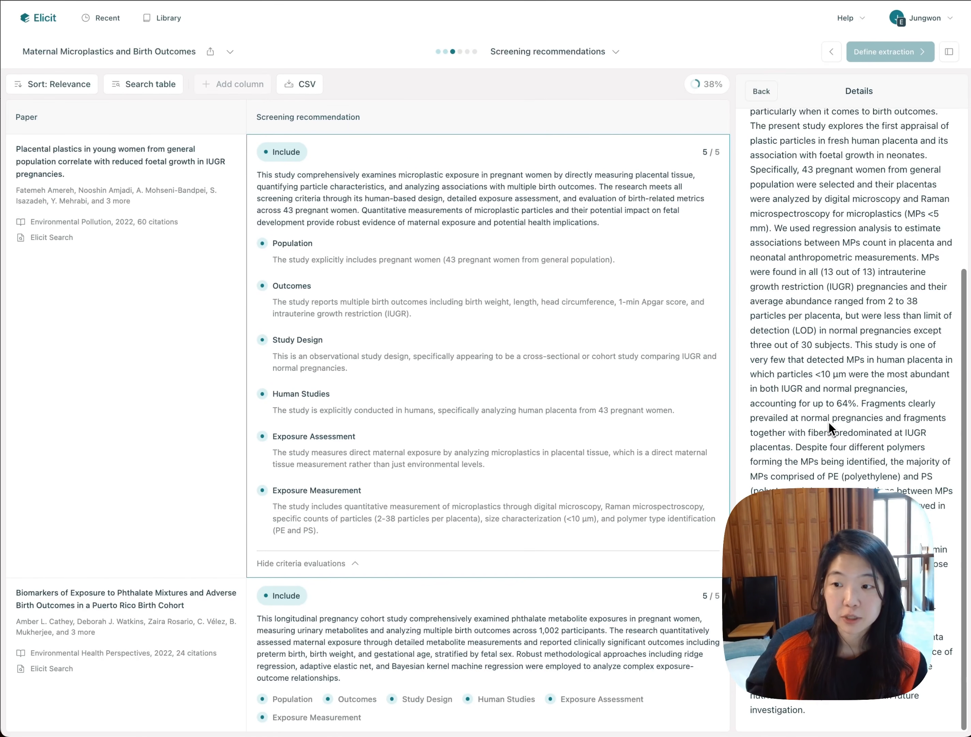
scroll(828, 423, "up", 5)
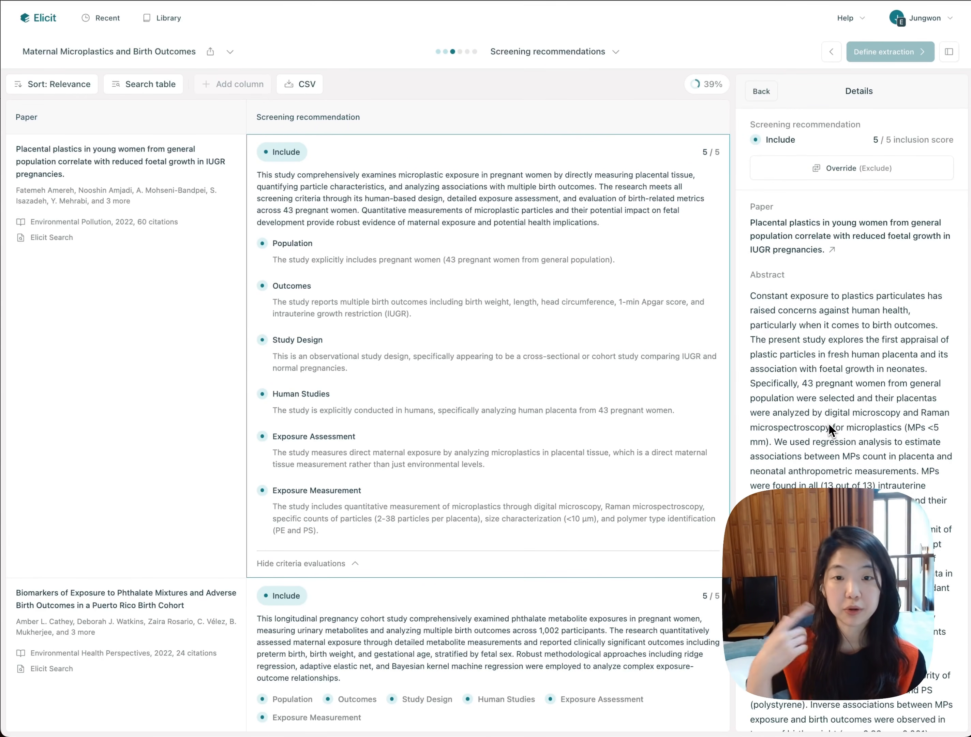
scroll(467, 387, "down", 4)
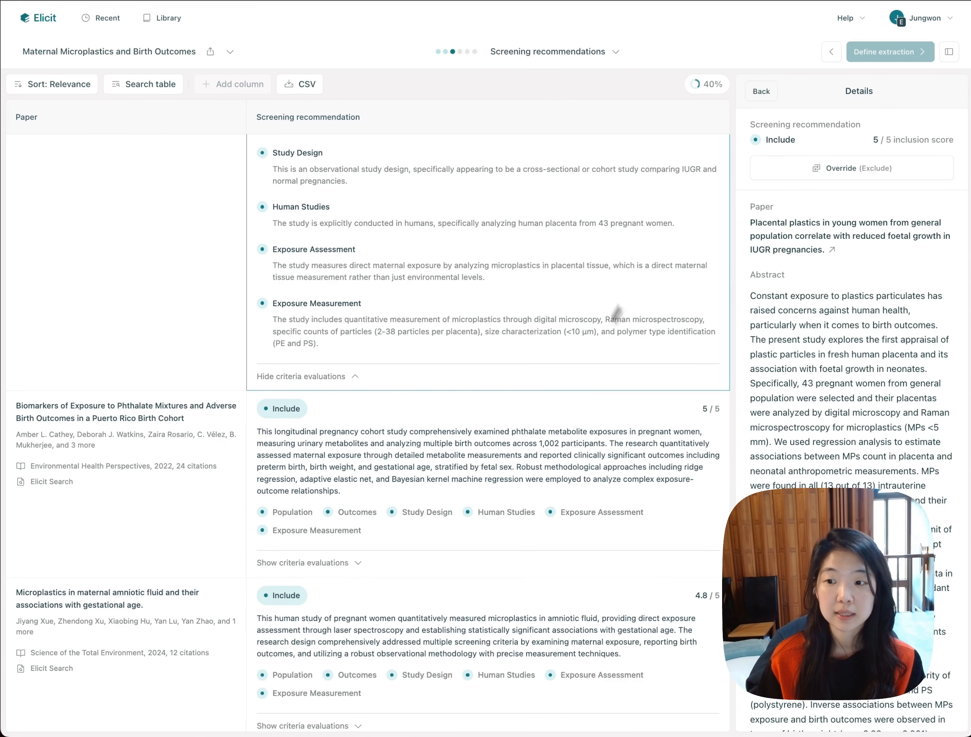
Step through the details of the highest-ranked screening recommendations, one paper after another, starting over from the first paper
left_click(545, 450)
key("Down")
key("Down")
key("Down")
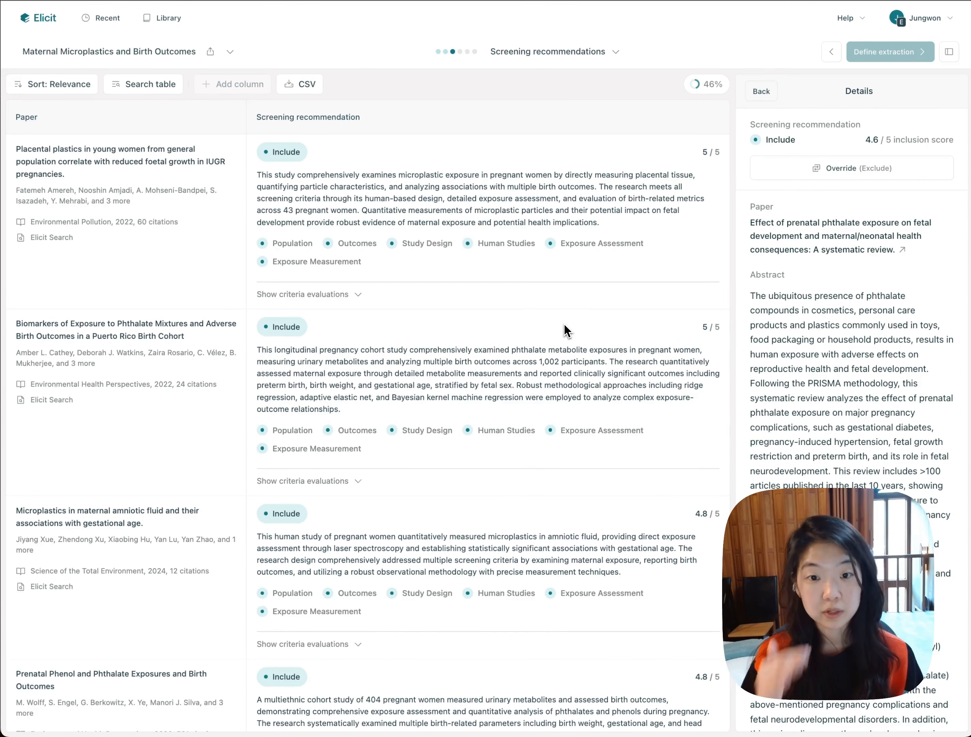
left_click(532, 232)
key("Down")
key("Down")
key("Down")
key("Down")
key("Down")
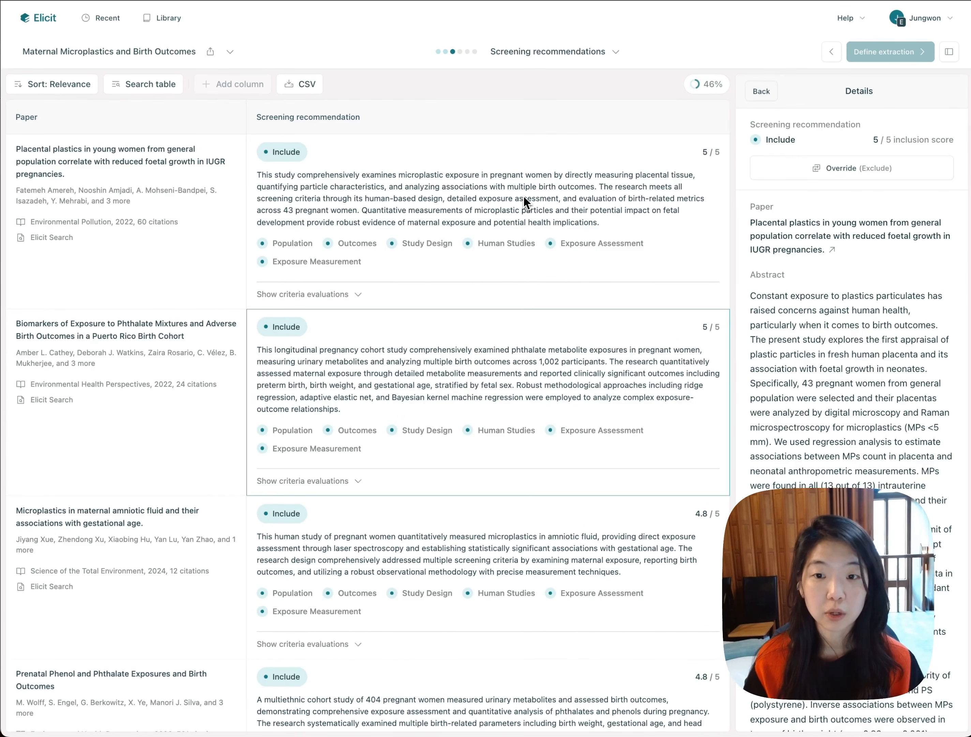
key("Down")
scroll(529, 308, "up", 12)
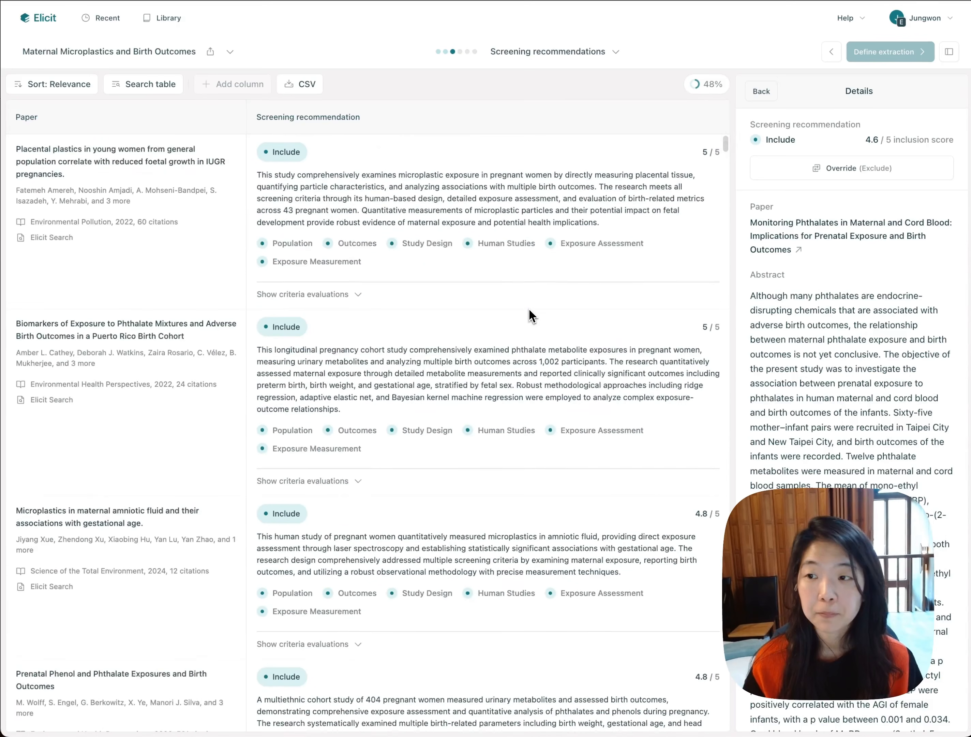
Override the recommendation for the "Placental plastics in young women" paper to Exclude and revert it to Include
left_click(491, 220)
left_click(857, 174)
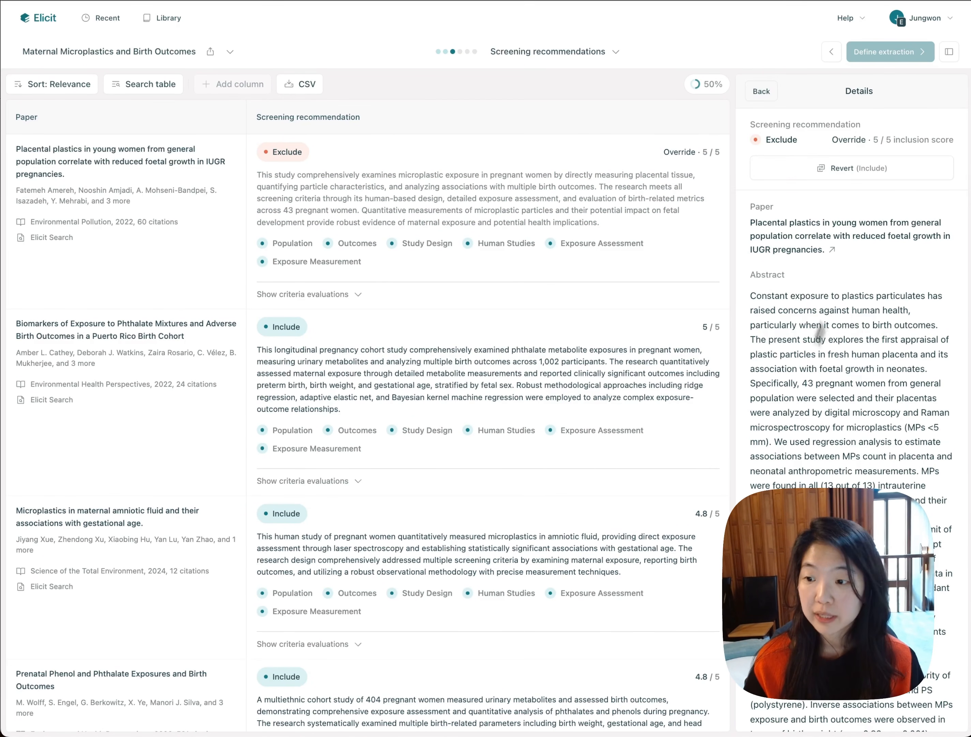
left_click(834, 179)
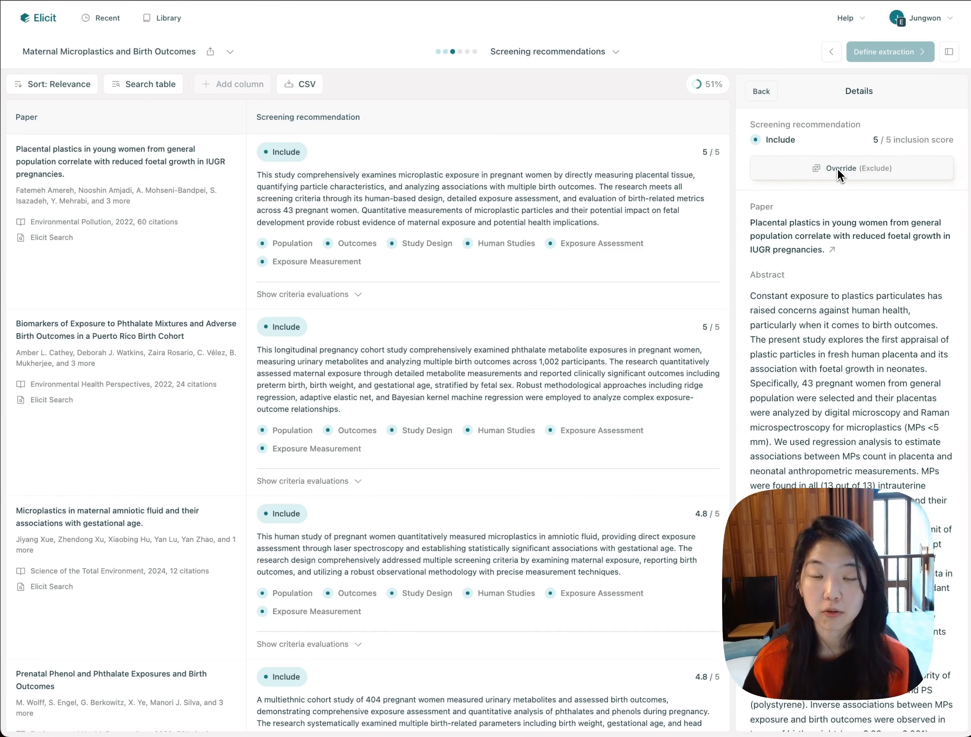
Skim the included papers and return to the screening results overview with the score threshold
scroll(445, 354, "down", 12)
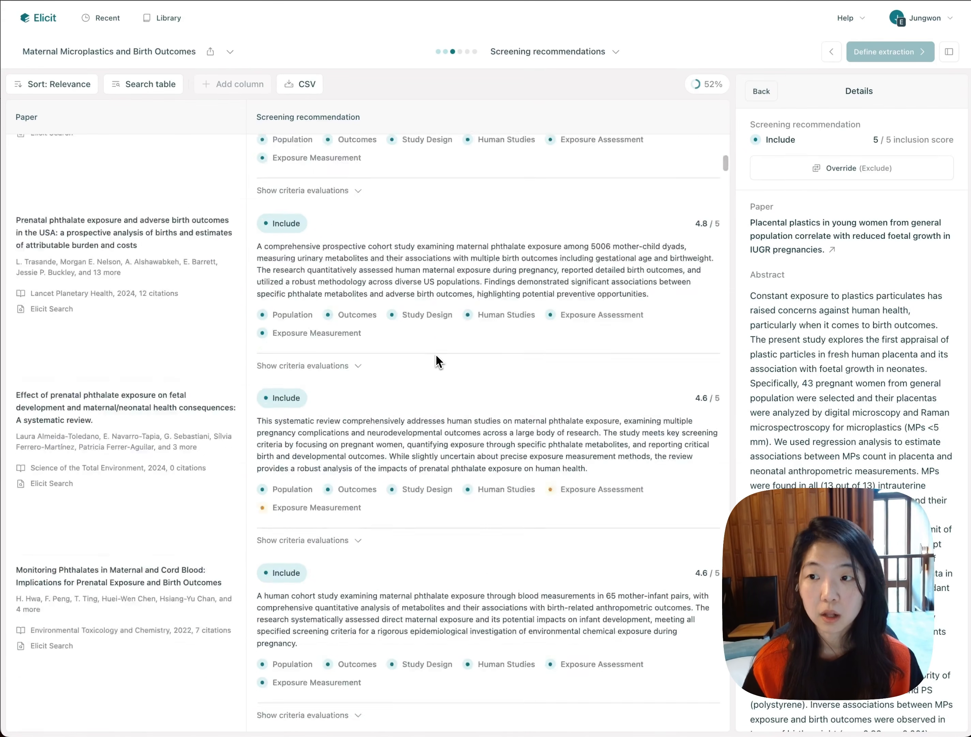
scroll(436, 354, "up", 12)
left_click(762, 92)
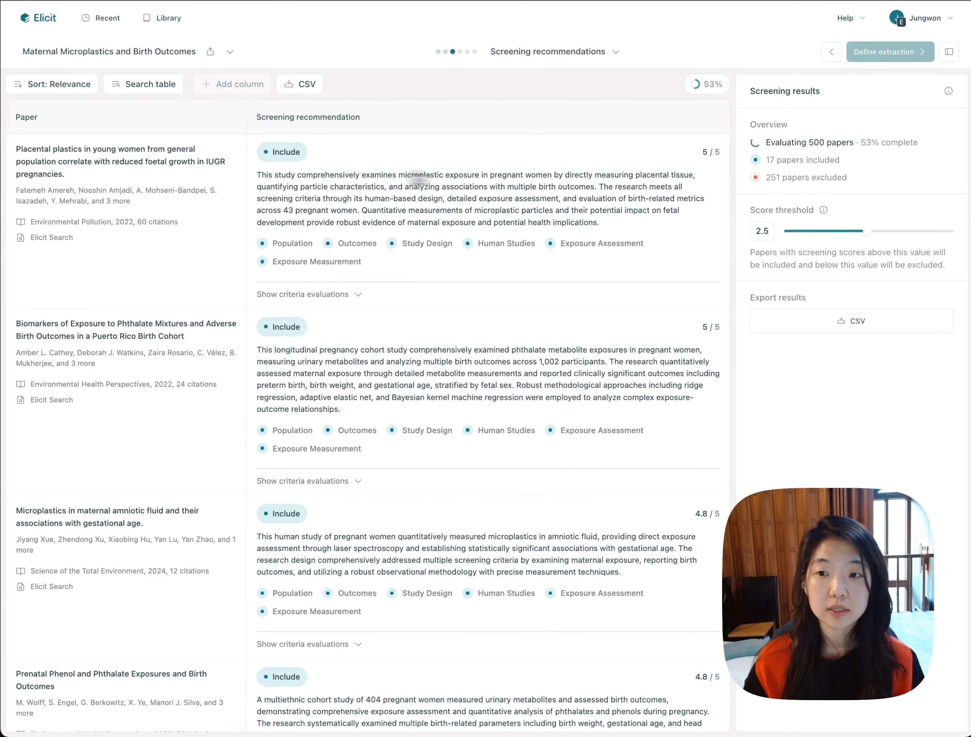
Review the details of the top four papers in turn, from the placental plastics study to the prenatal phenol and phthalate study
left_click(402, 172)
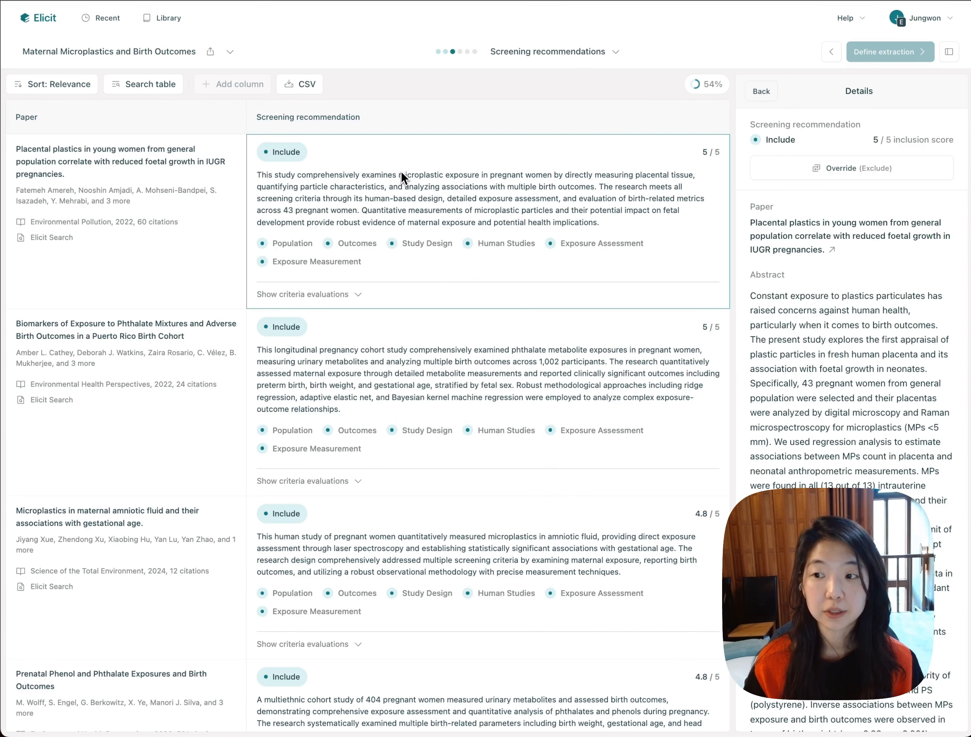
scroll(445, 349, "down", 2)
left_click(413, 288)
scroll(413, 286, "down", 5)
left_click(412, 287)
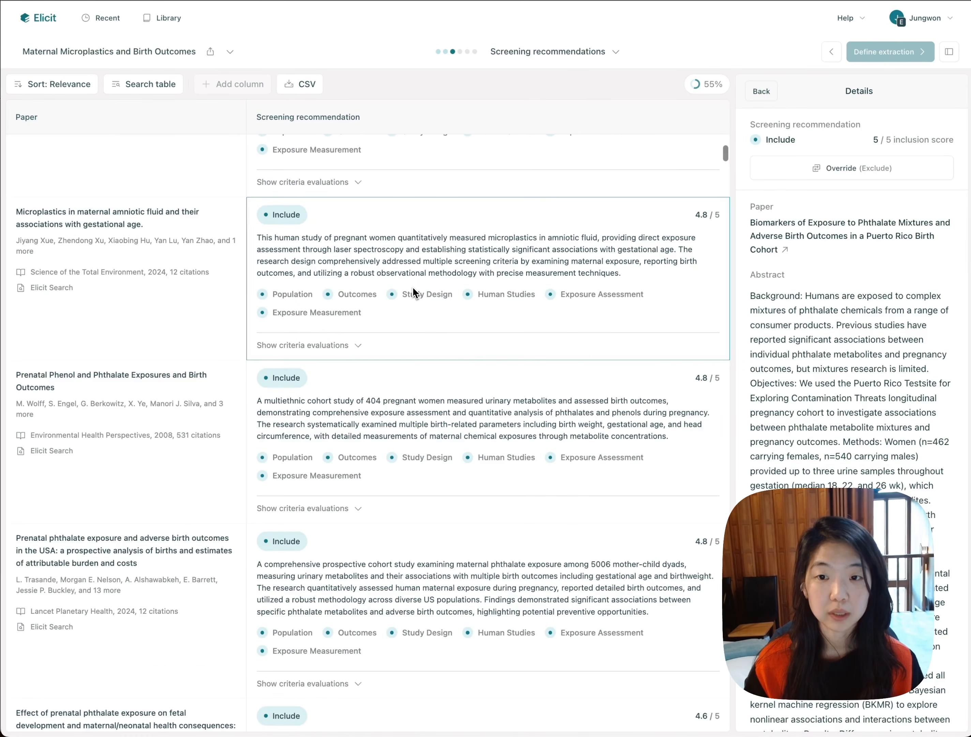
scroll(413, 287, "down", 4)
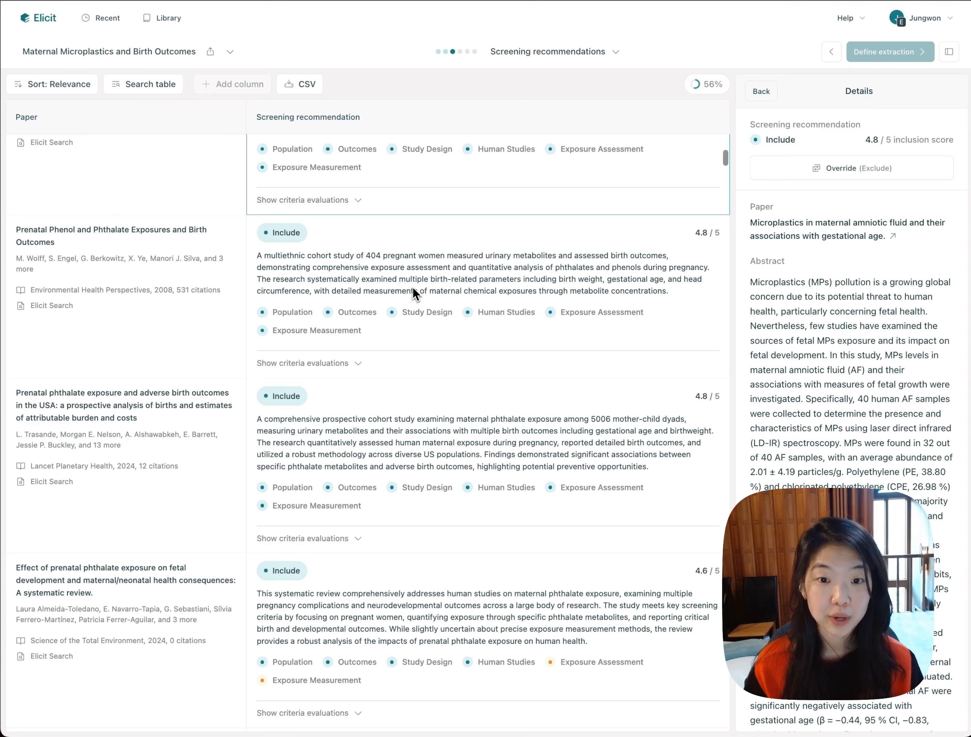
left_click(413, 289)
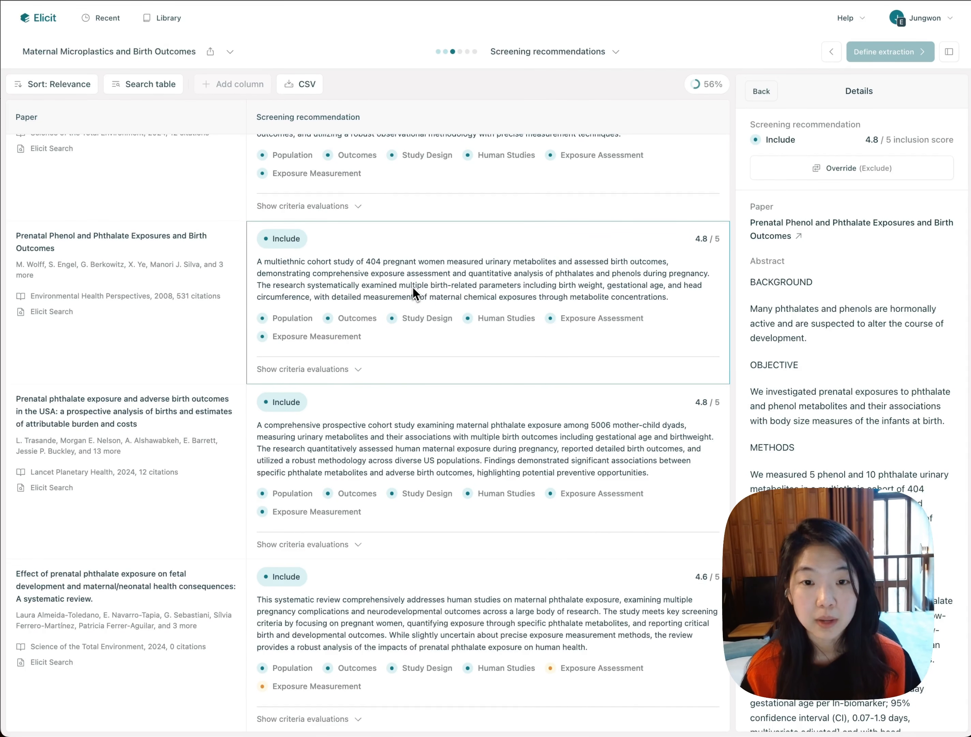
Examine the recommendations around the inclusion cutoff and the details of the "33 Bioaccumulation of Microplastics in Placentae" paper
scroll(413, 288, "down", 12)
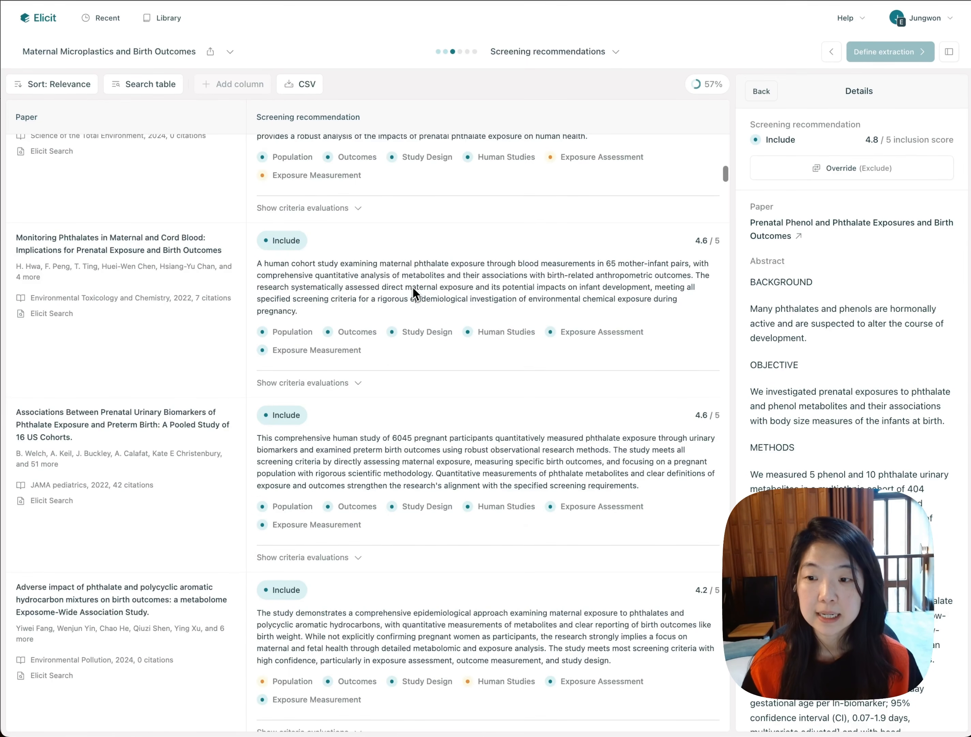
scroll(413, 290, "down", 20)
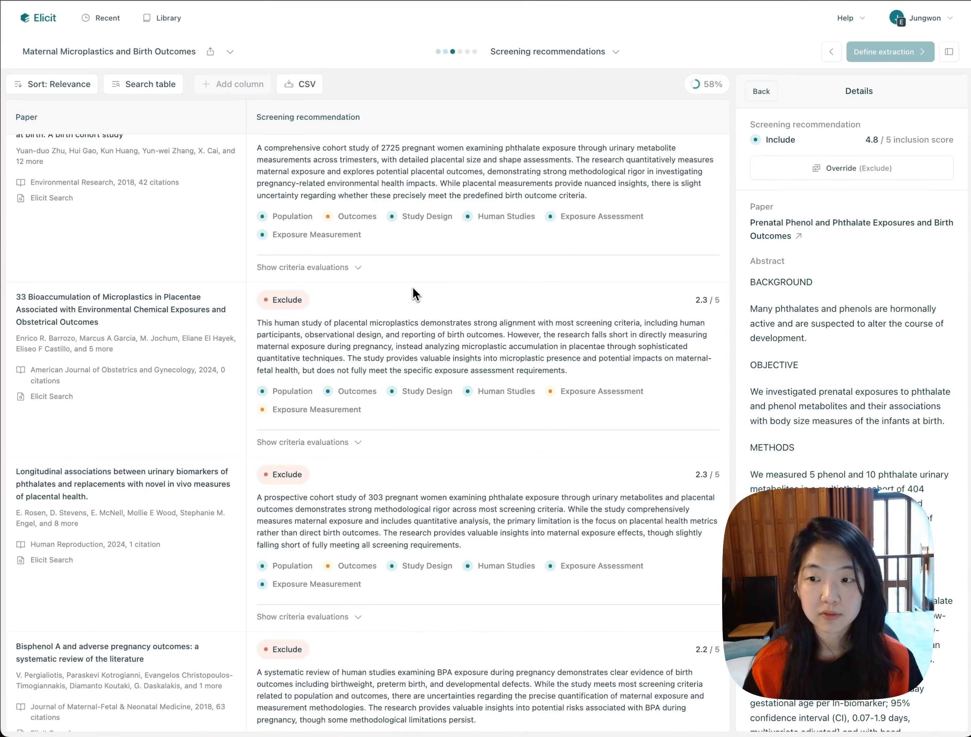
left_click(407, 330)
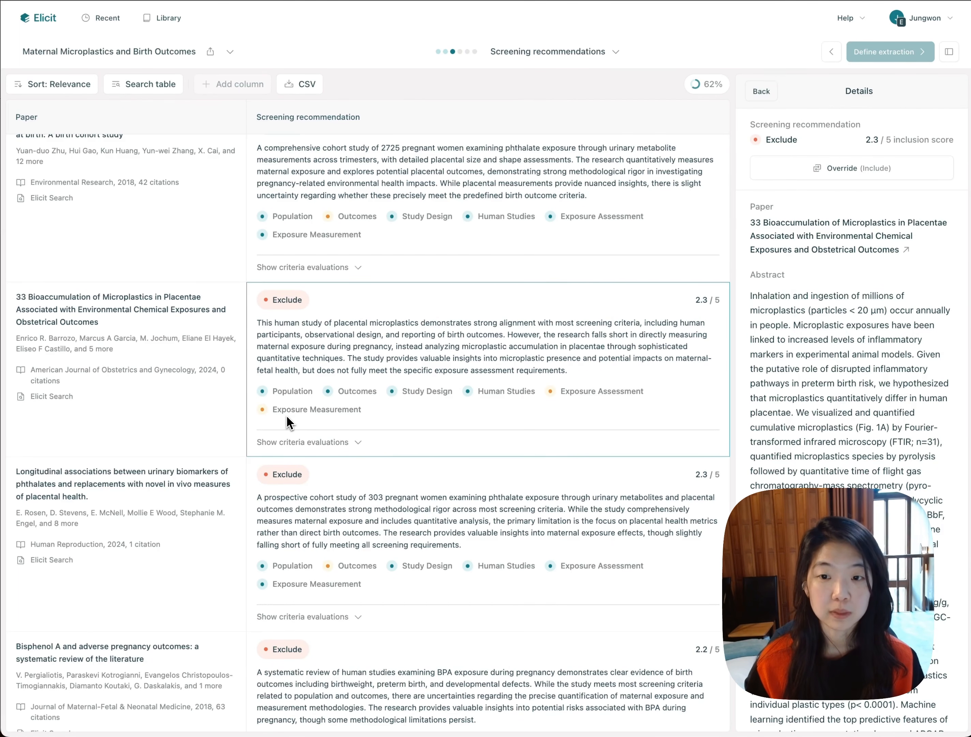
scroll(507, 363, "down", 1)
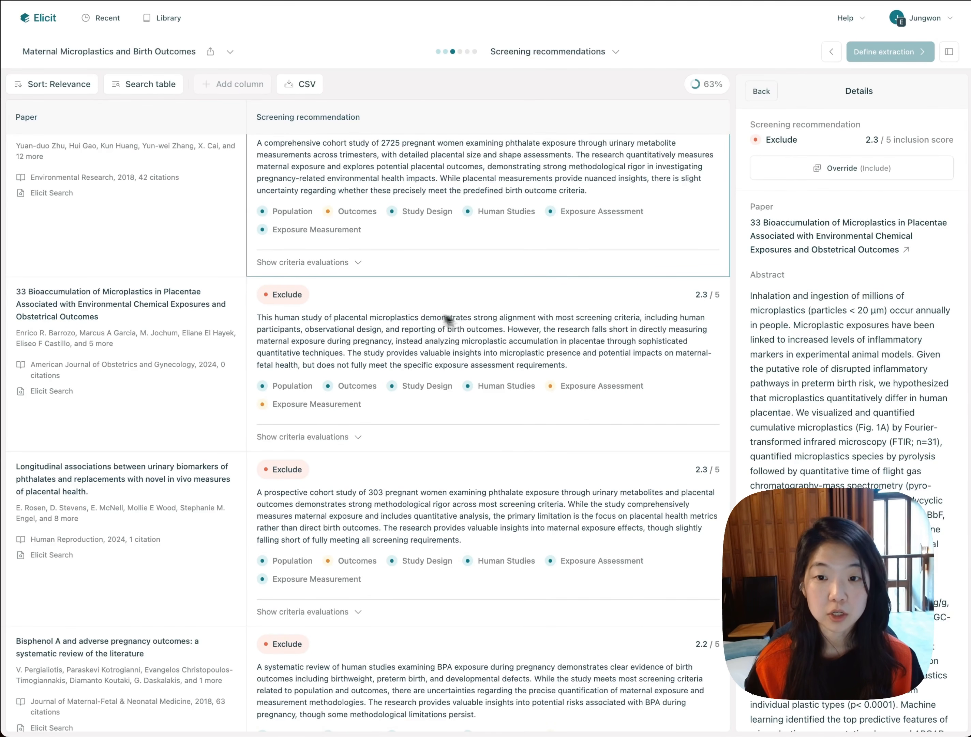
Override the "33 Bioaccumulation of Microplastics in Placentae" recommendation to Include and revert it to Exclude
left_click(329, 295)
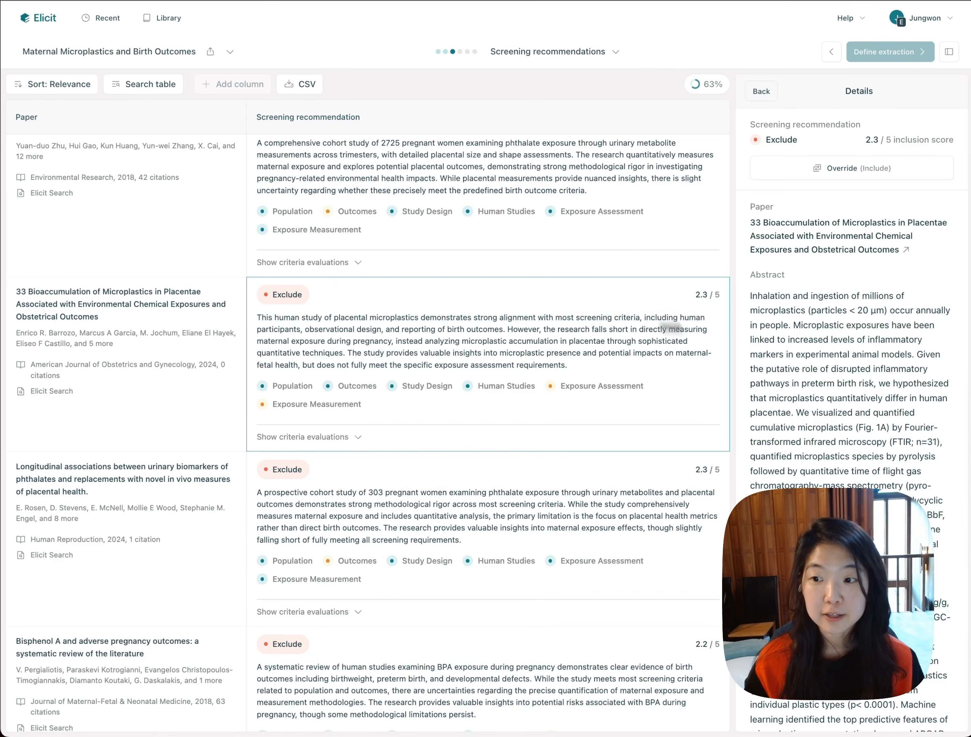
scroll(707, 304, "up", 3)
scroll(524, 402, "down", 1)
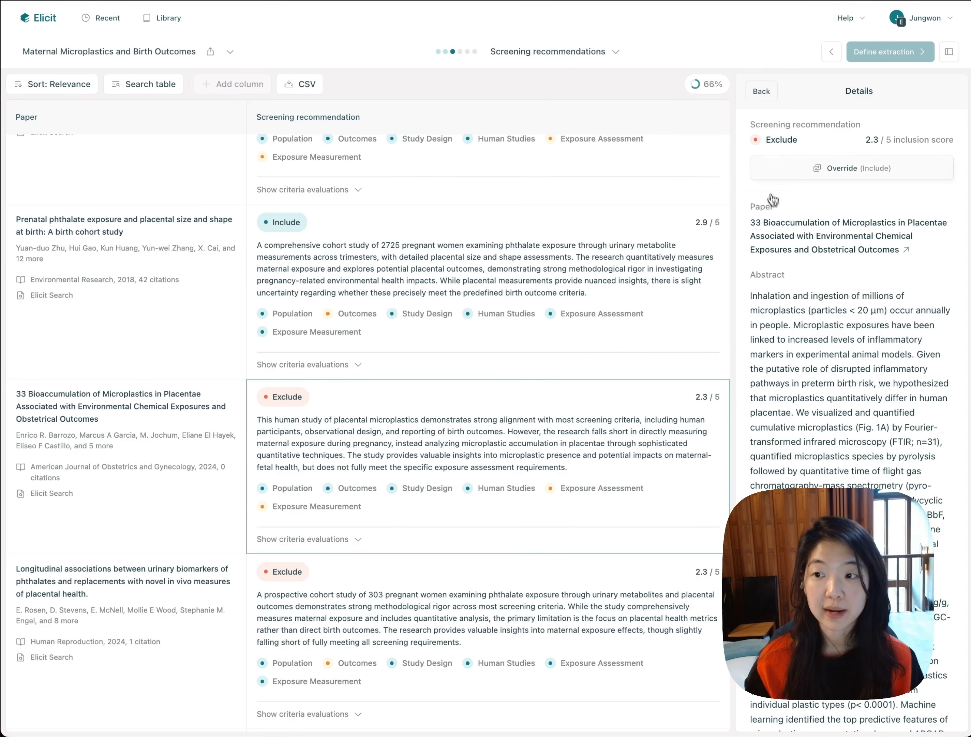
left_click(770, 177)
left_click(774, 180)
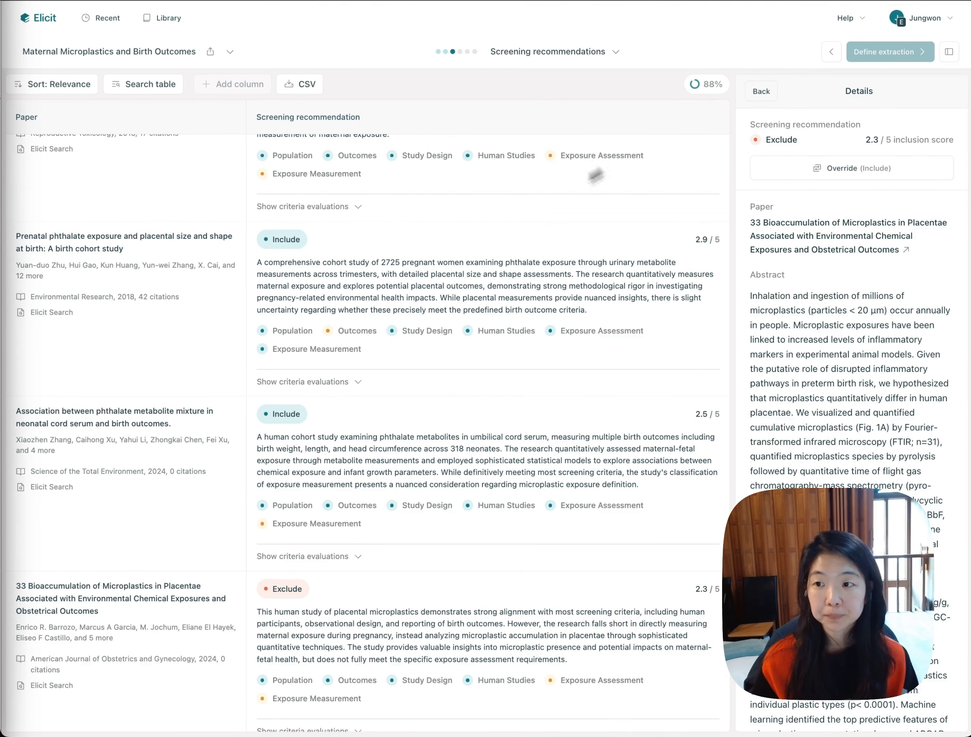
Return to the screening results overview with its score threshold and CSV export option
left_click(761, 91)
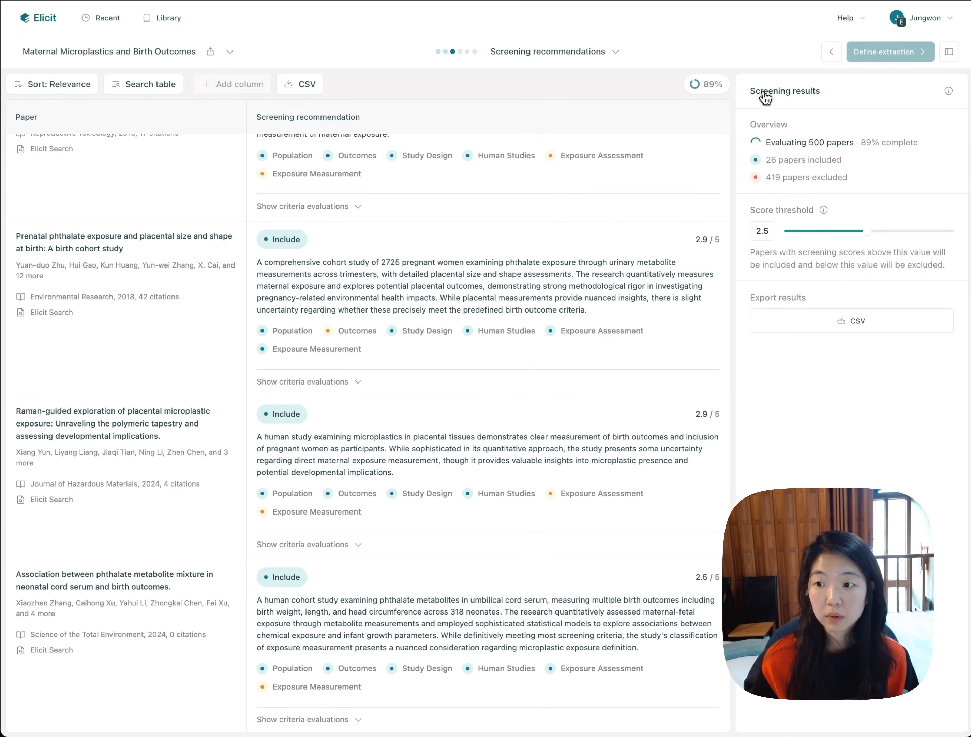
left_click(785, 318)
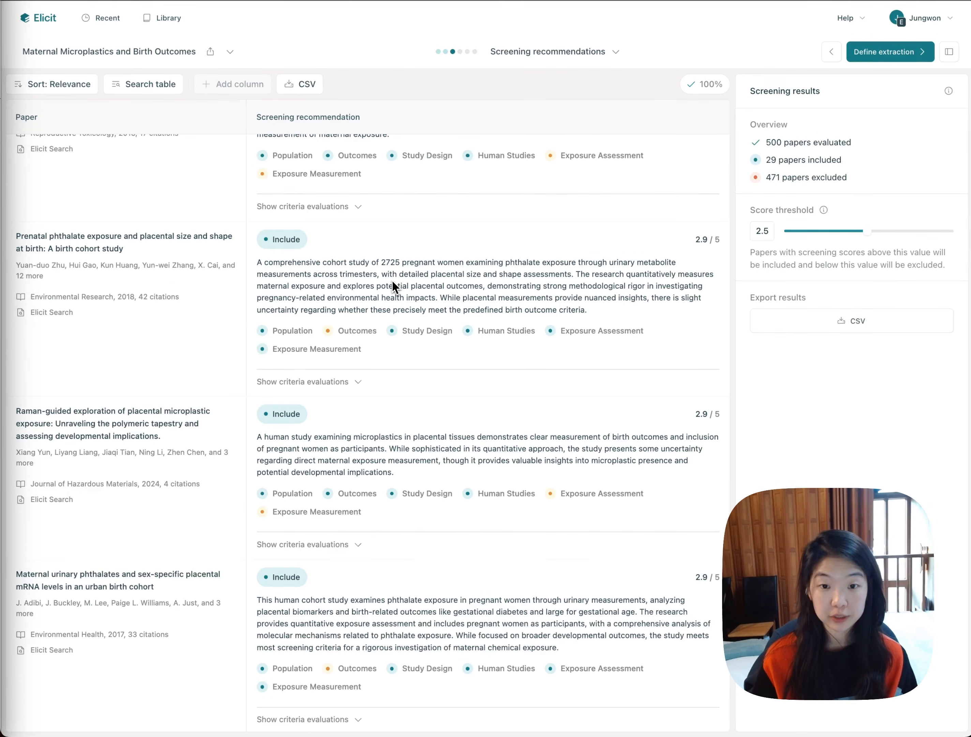
Revisit the pilot papers' screening criteria answers and return to the screening recommendations for the full set
left_click(551, 51)
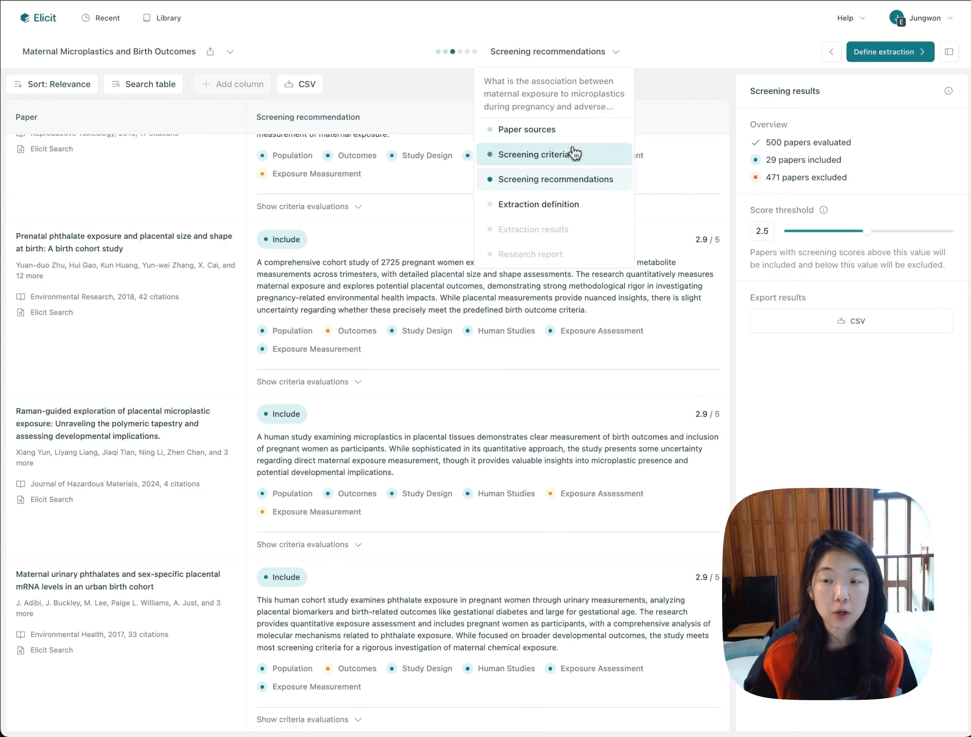
left_click(565, 155)
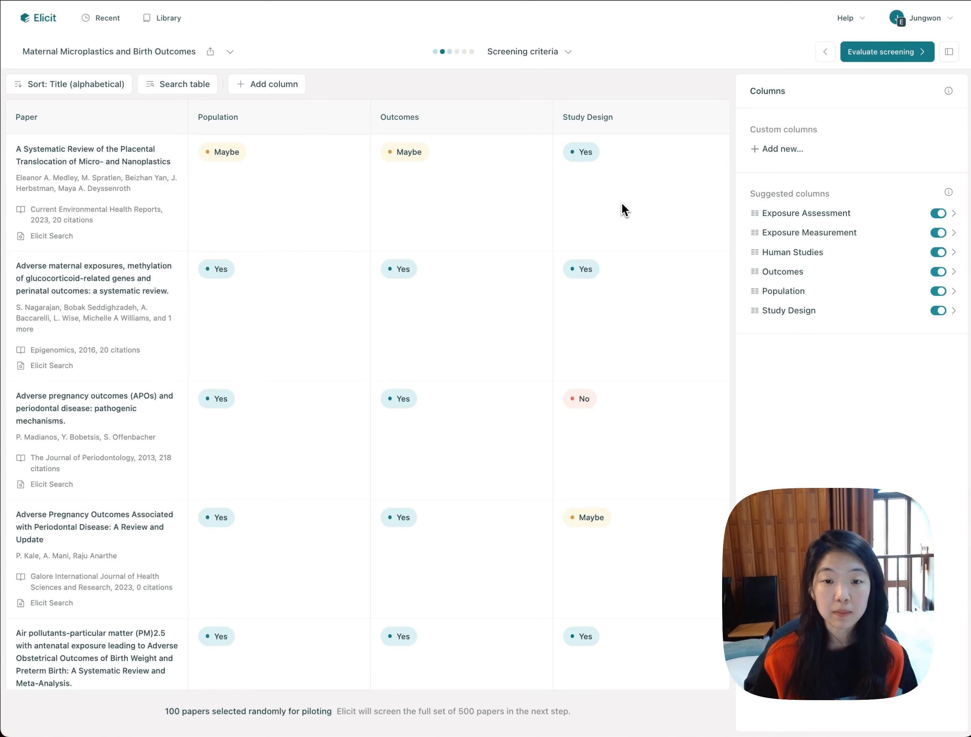
left_click(569, 58)
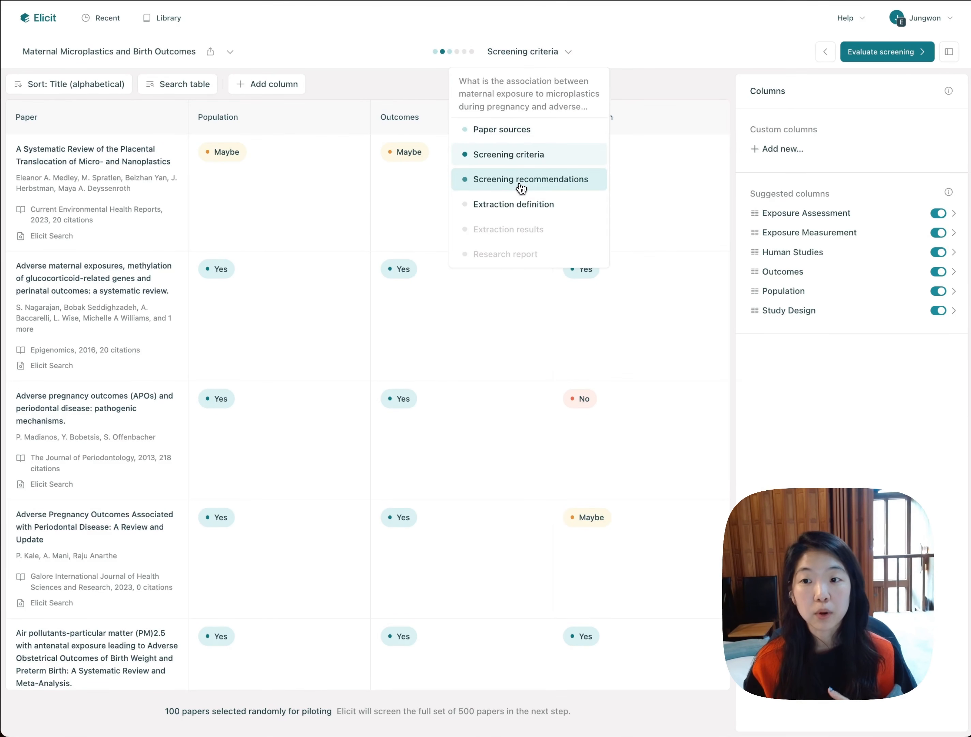
left_click(550, 180)
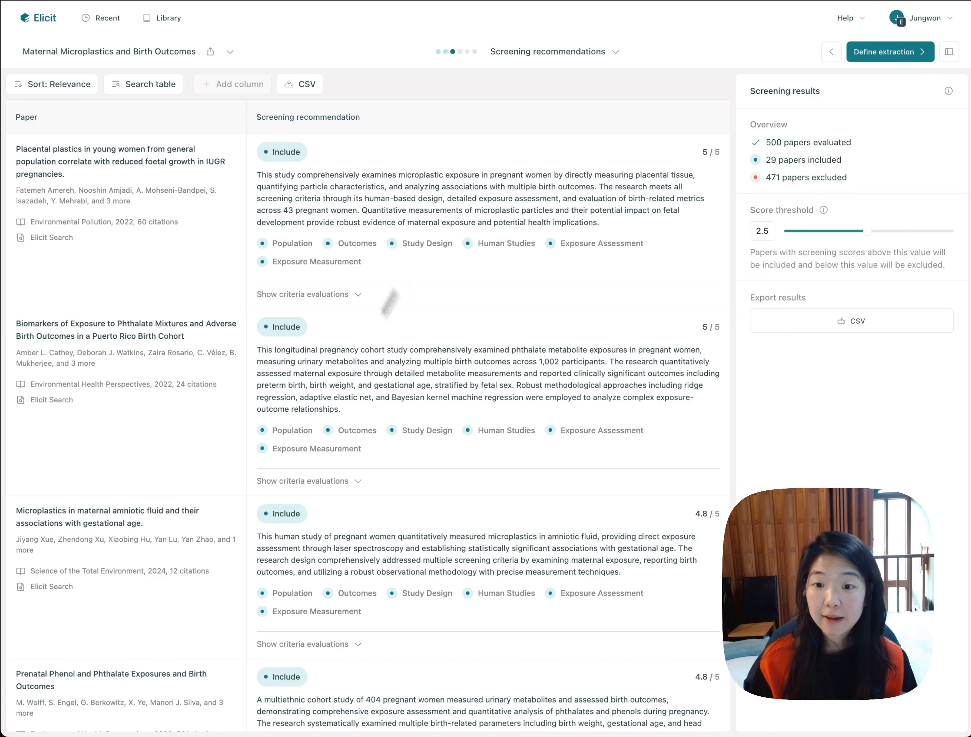
scroll(464, 489, "down", 1)
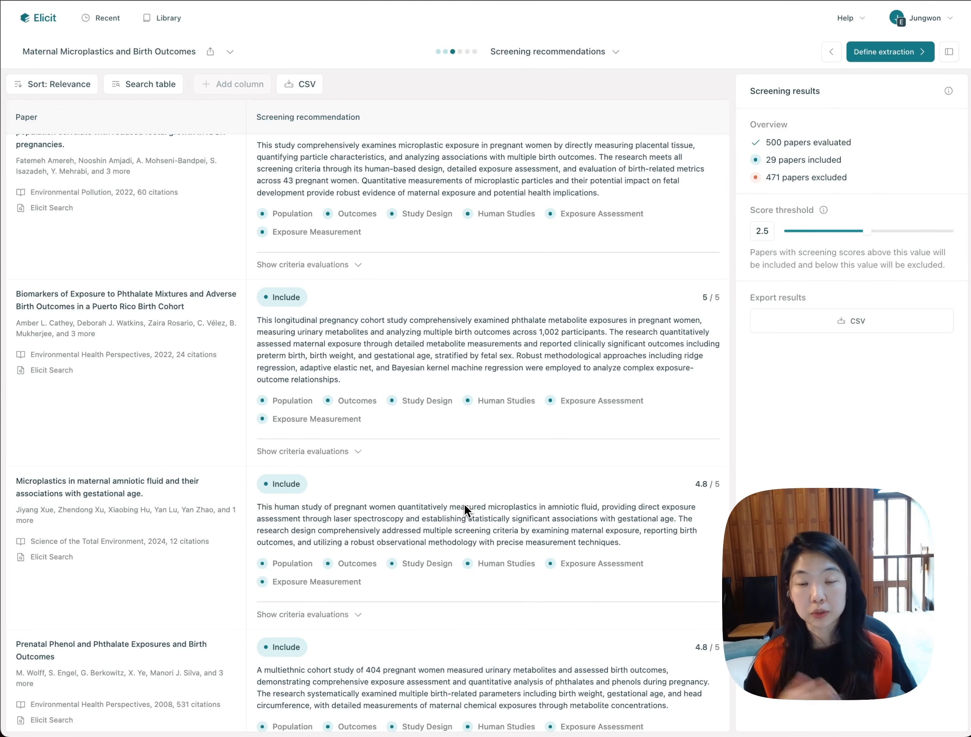
Compare the screening criteria stage with the screening recommendations once more and check how many papers are included
left_click(584, 52)
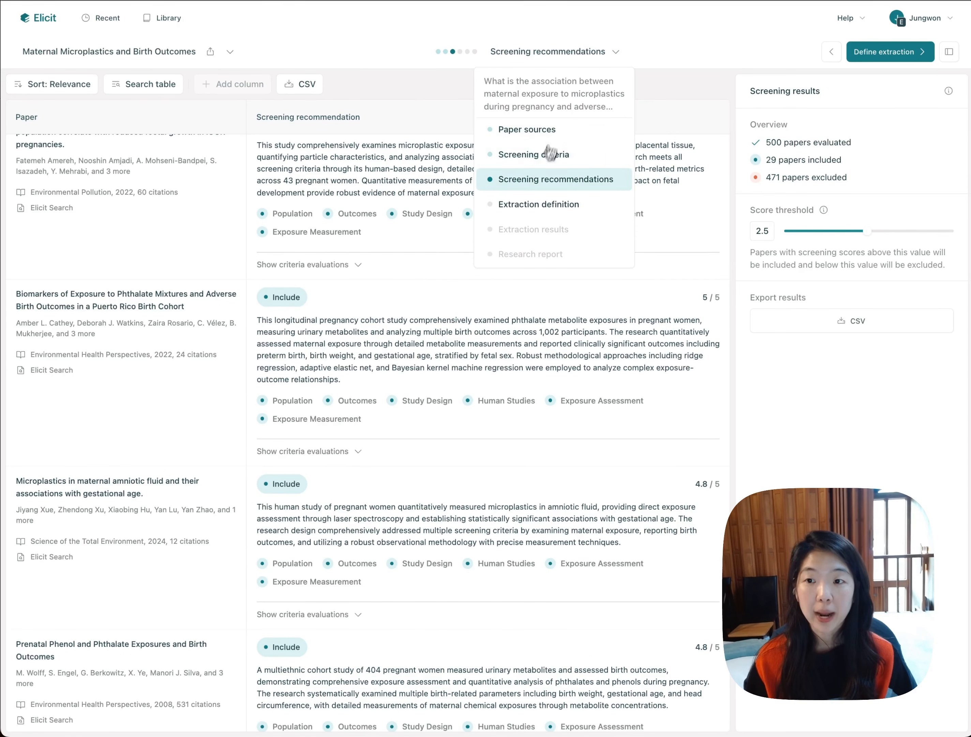
left_click(534, 156)
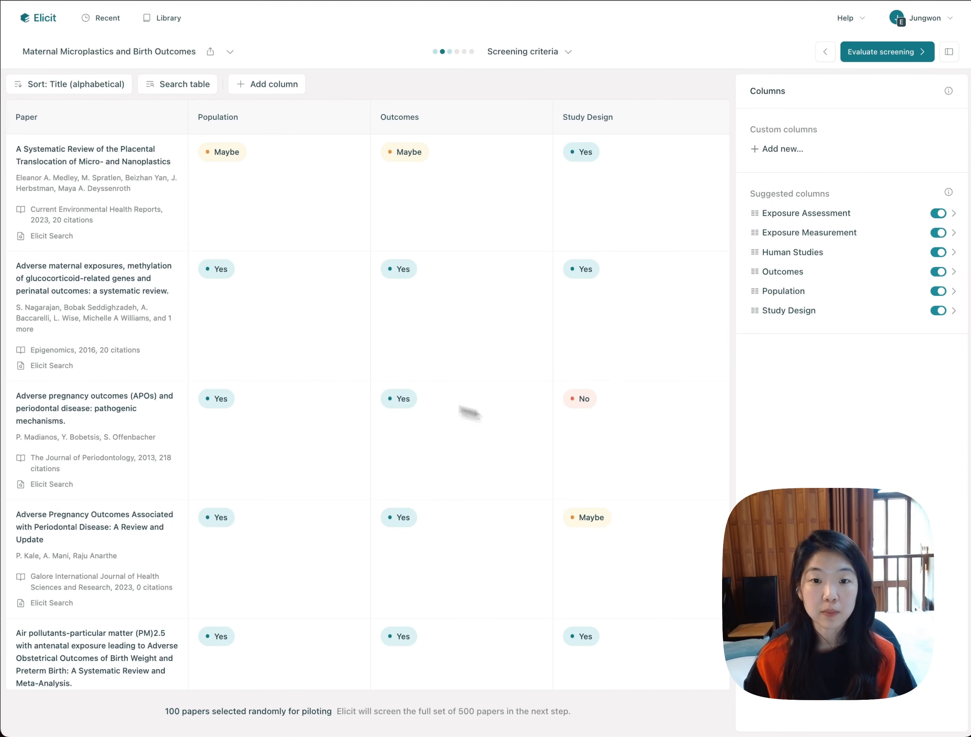
left_click(569, 53)
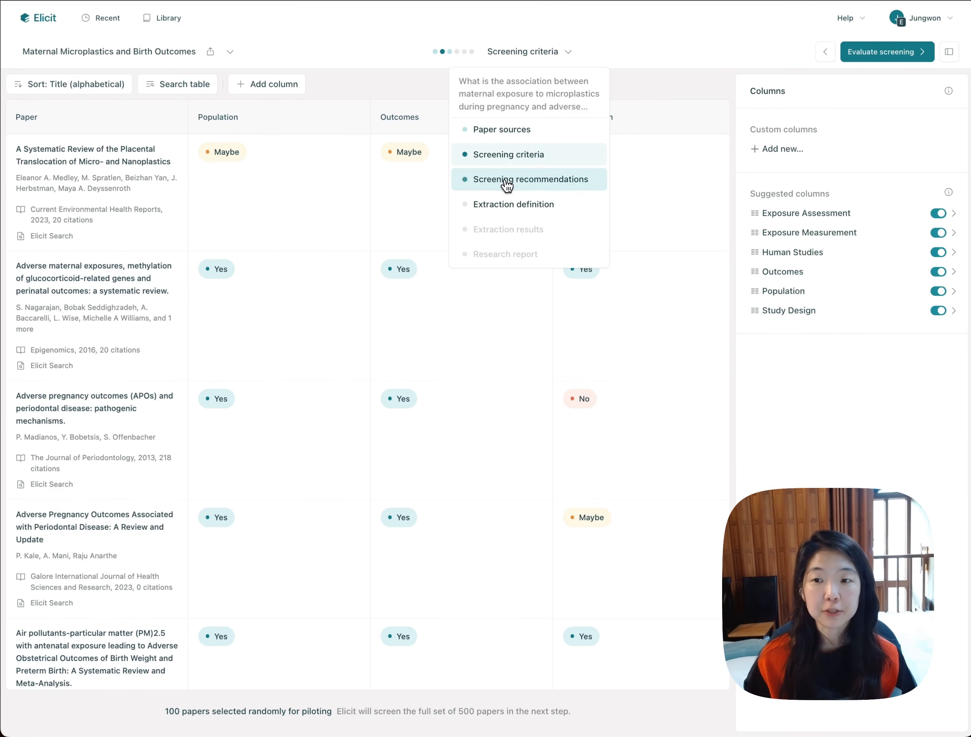
left_click(505, 180)
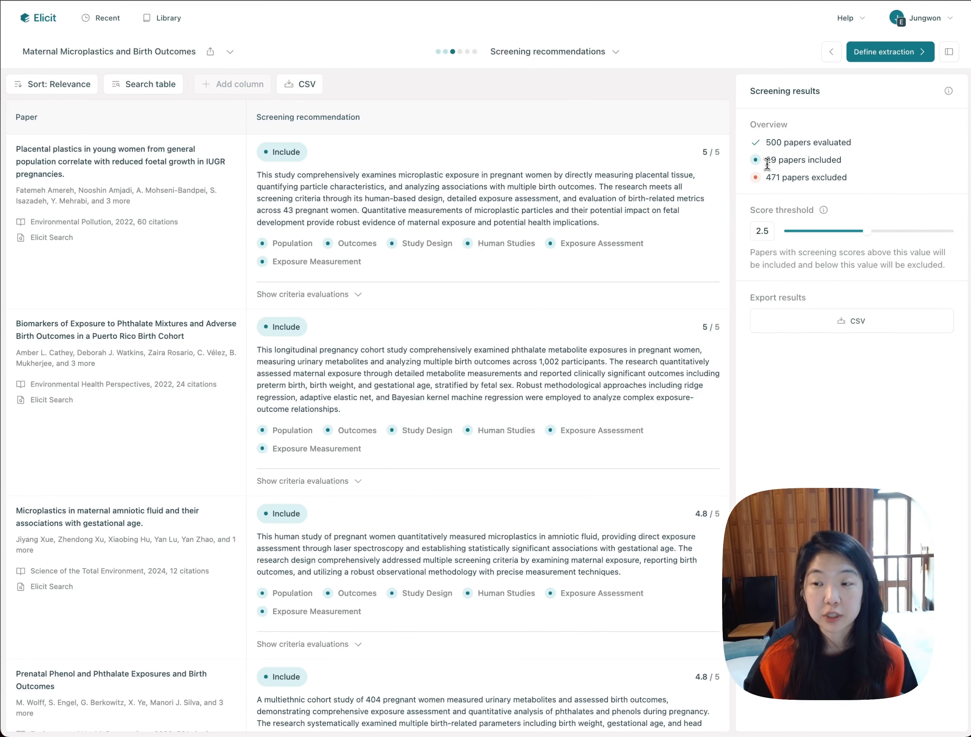
left_click_drag(764, 159, 908, 163)
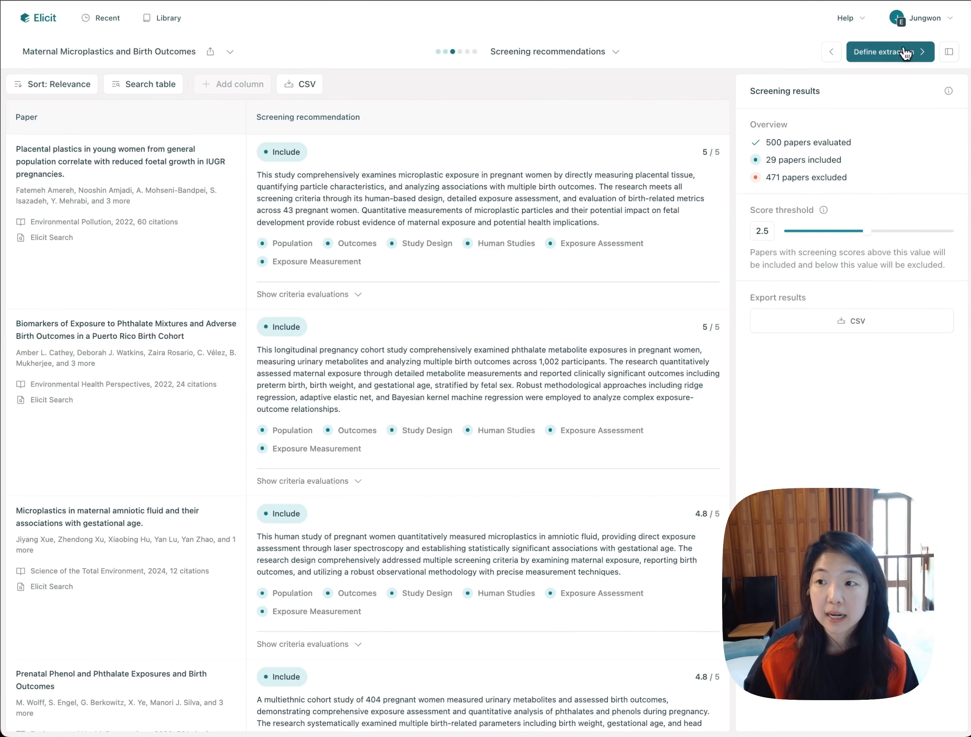
Proceed to defining the data extraction and look through the pilot papers chosen for it
left_click(888, 57)
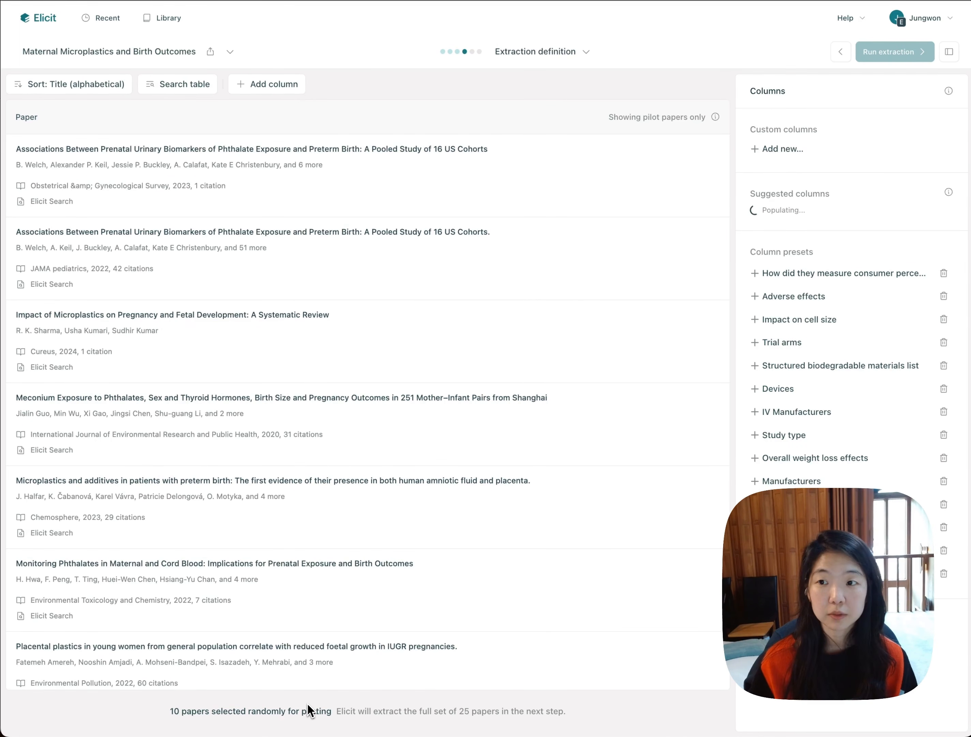
scroll(418, 570, "down", 6)
scroll(425, 565, "up", 6)
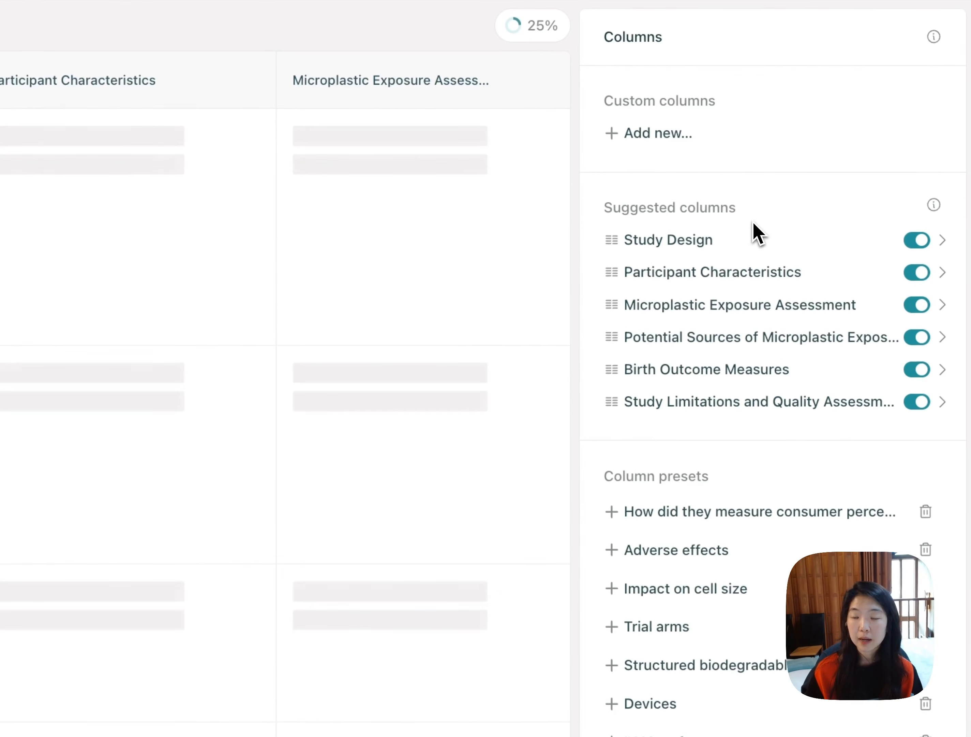
Review the Study Design column's extraction instructions, and switch the column off and back on
left_click(721, 240)
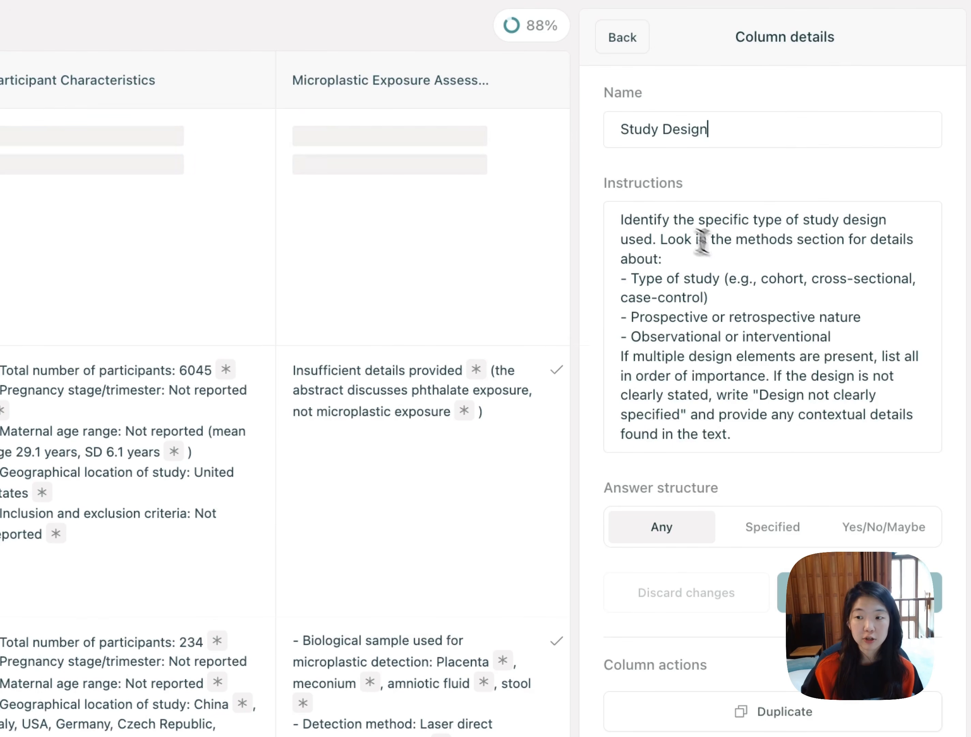
left_click(622, 38)
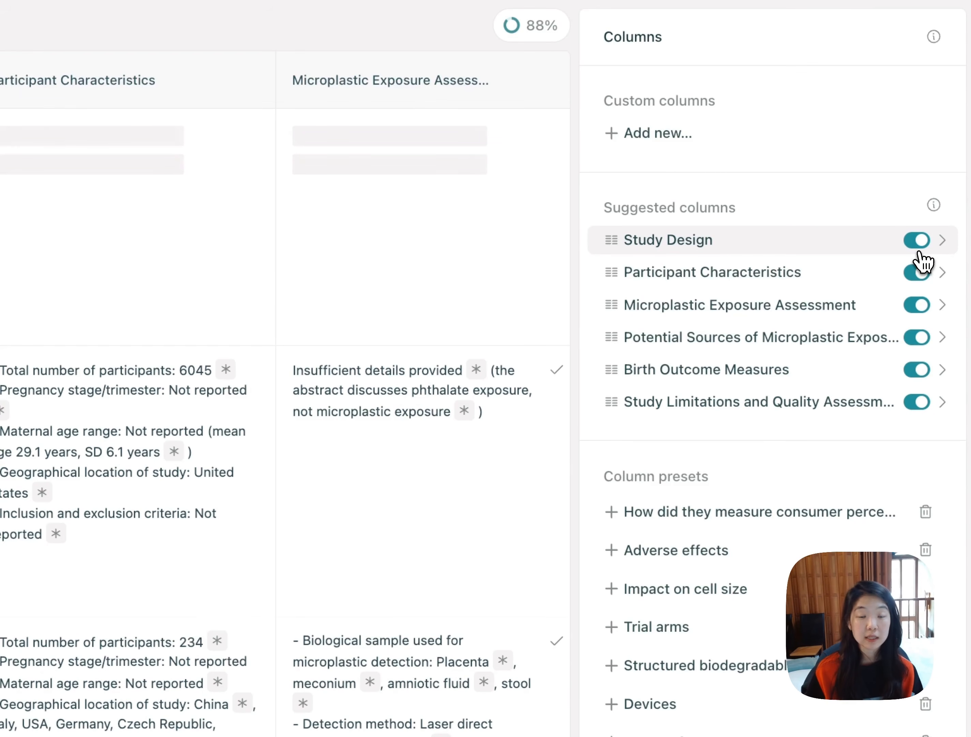
left_click(917, 242)
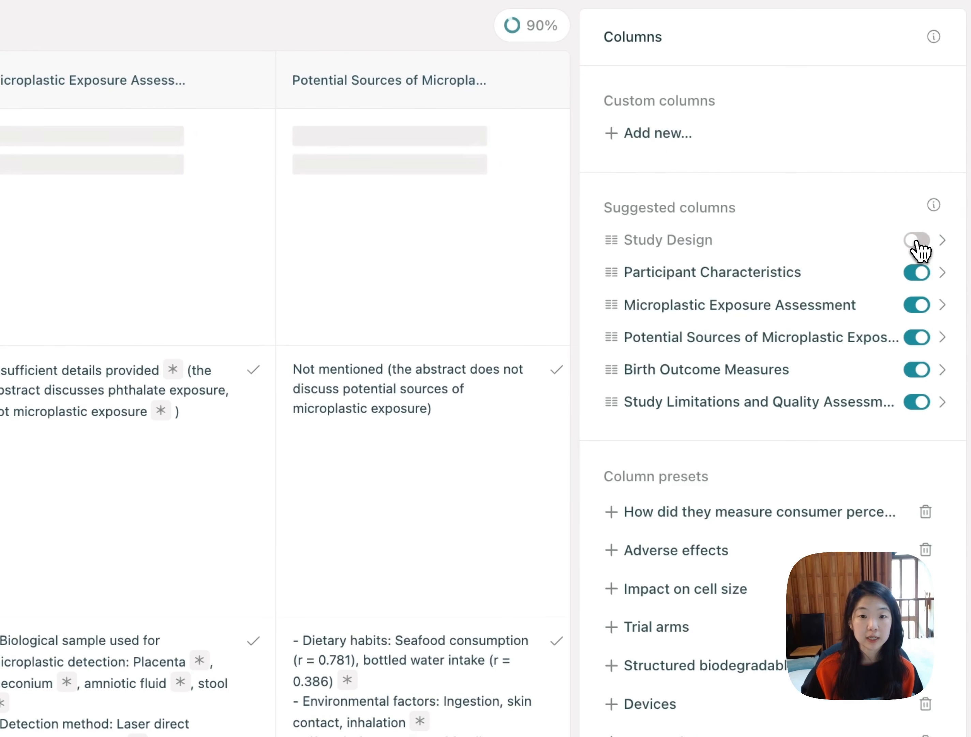
left_click(921, 243)
Try the Specified and Yes/No/Maybe answer structures for the Microplastic Exposure Assessment column and leave without updating it
left_click(702, 275)
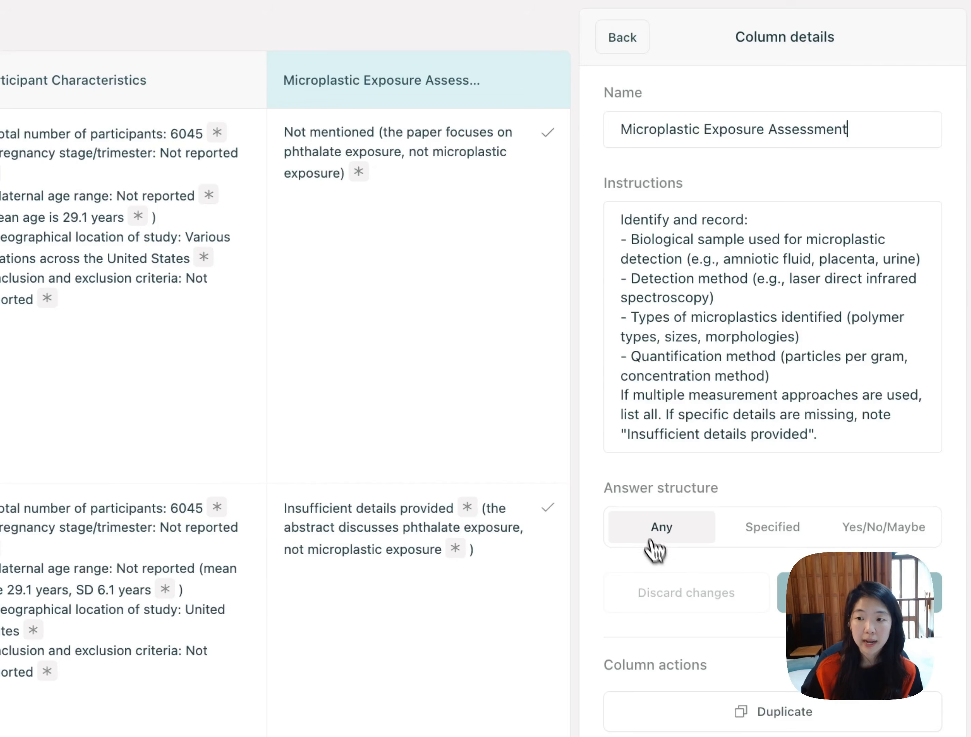
left_click(758, 527)
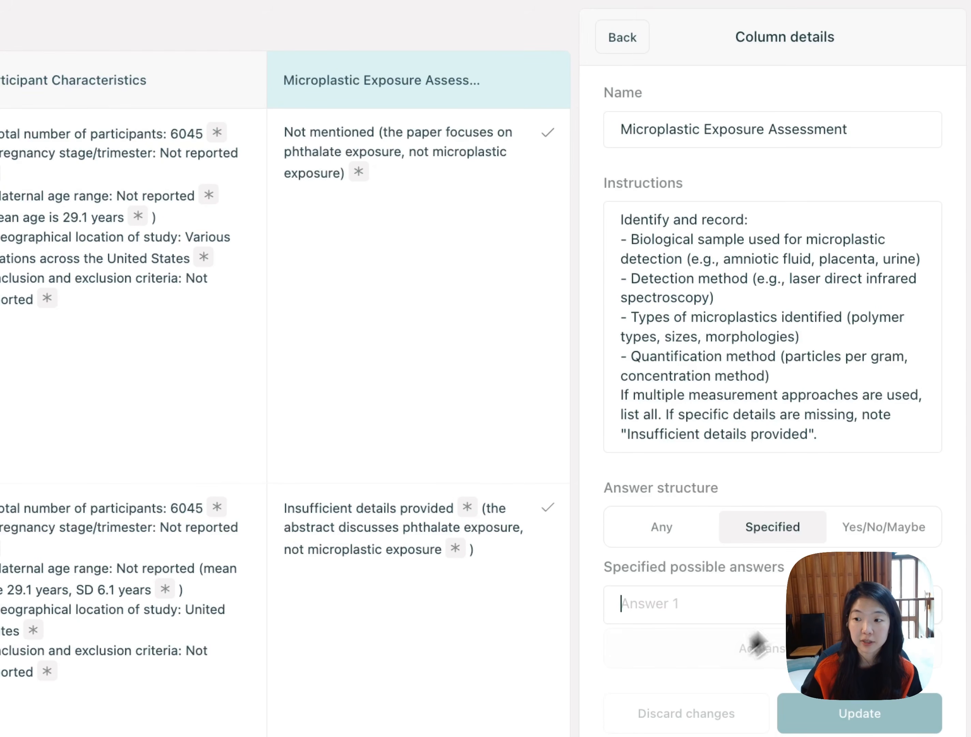
left_click(847, 529)
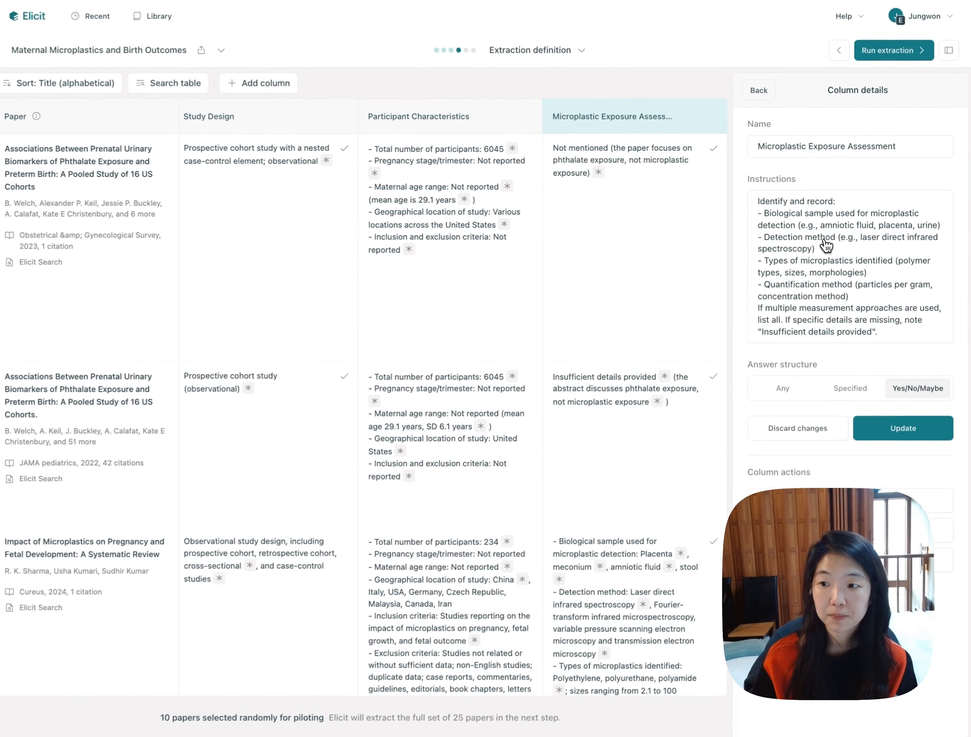
left_click(758, 90)
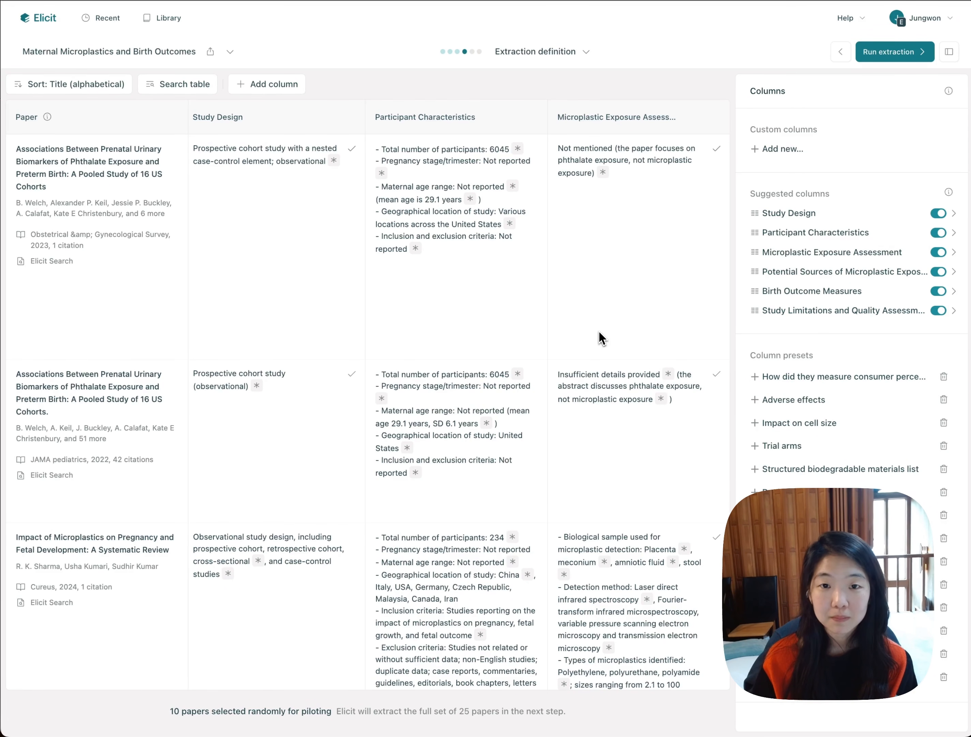
Review the first three supporting quotes for the first paper's Participant Characteristics answer
left_click(435, 289)
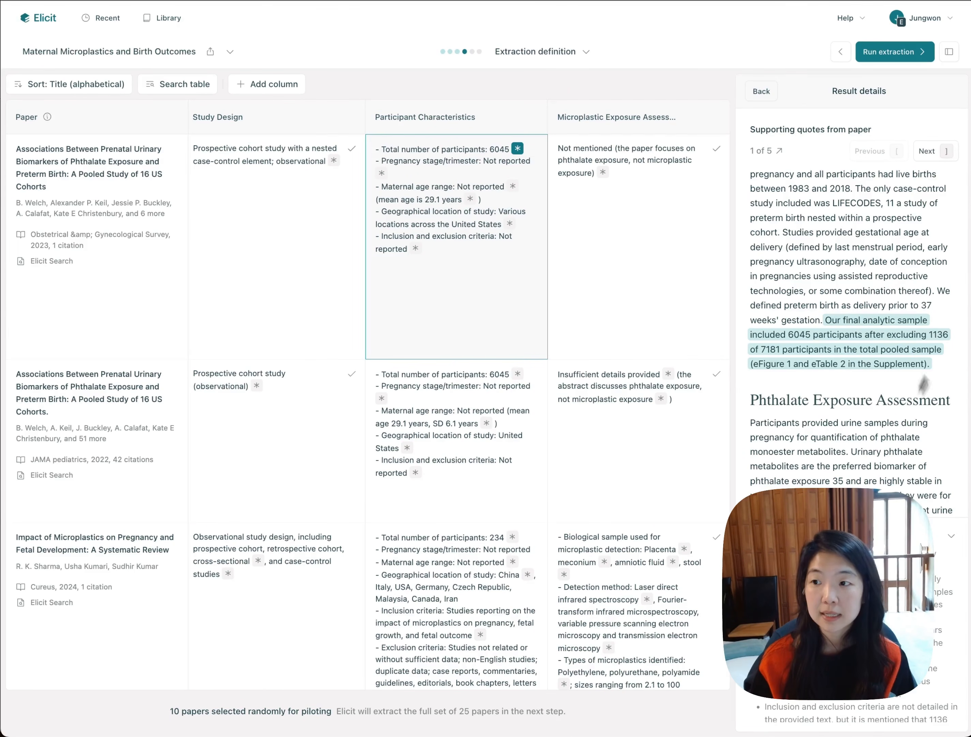
left_click(929, 154)
left_click(928, 154)
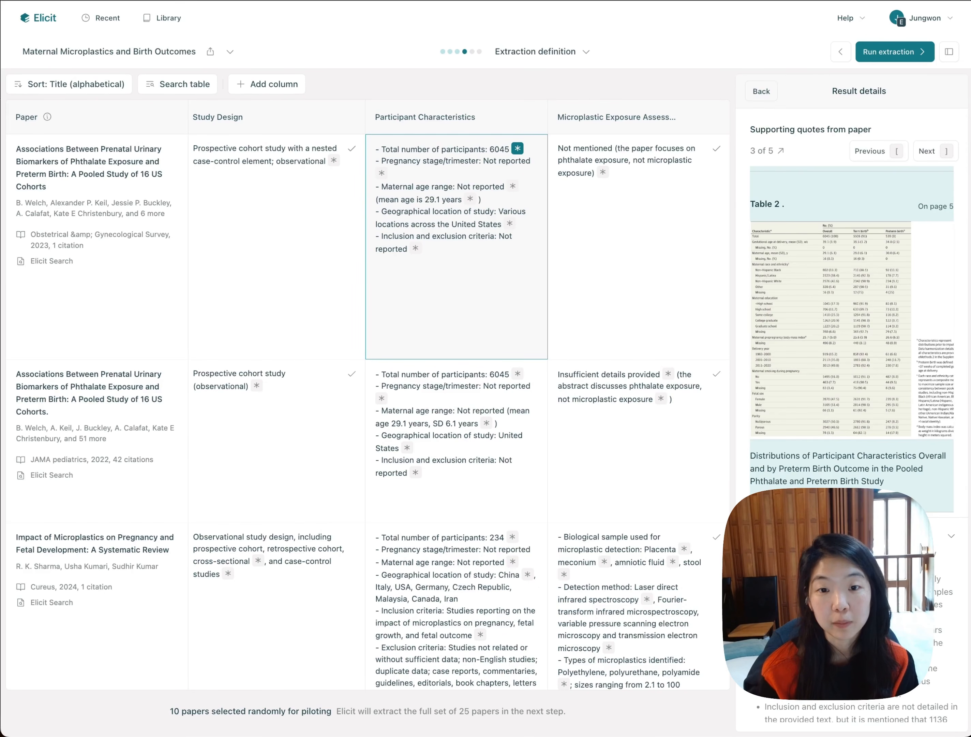
Open the form for a new extraction column and leave it without adding one
left_click(266, 84)
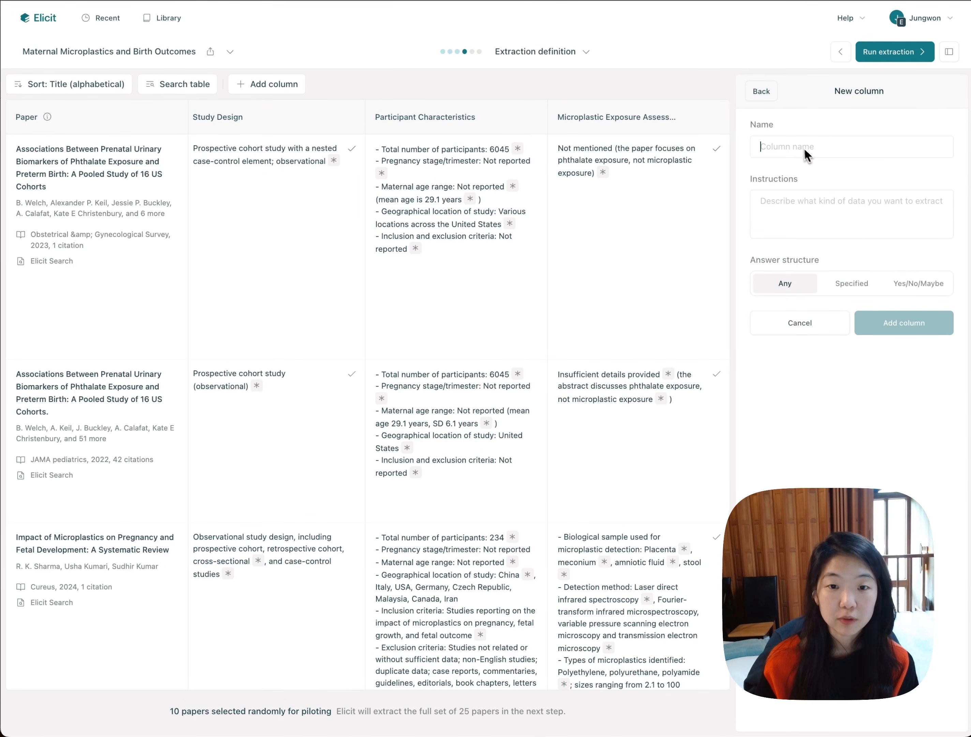
left_click(770, 101)
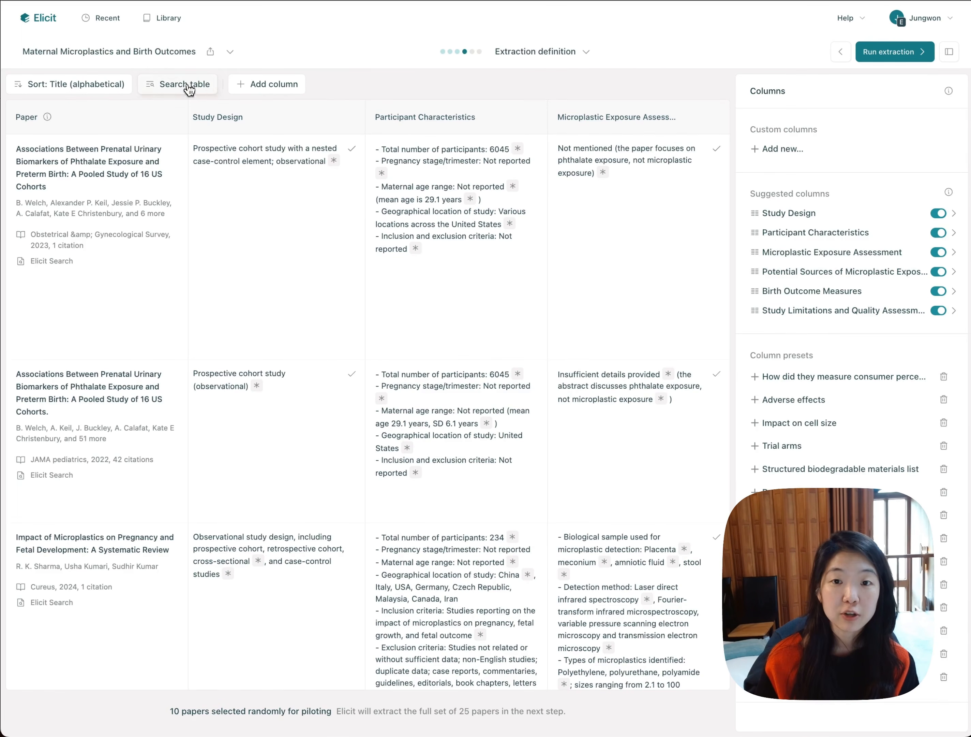
Search the extraction table for "SD" and for part of an author's surname, and clear the search
left_click(160, 88)
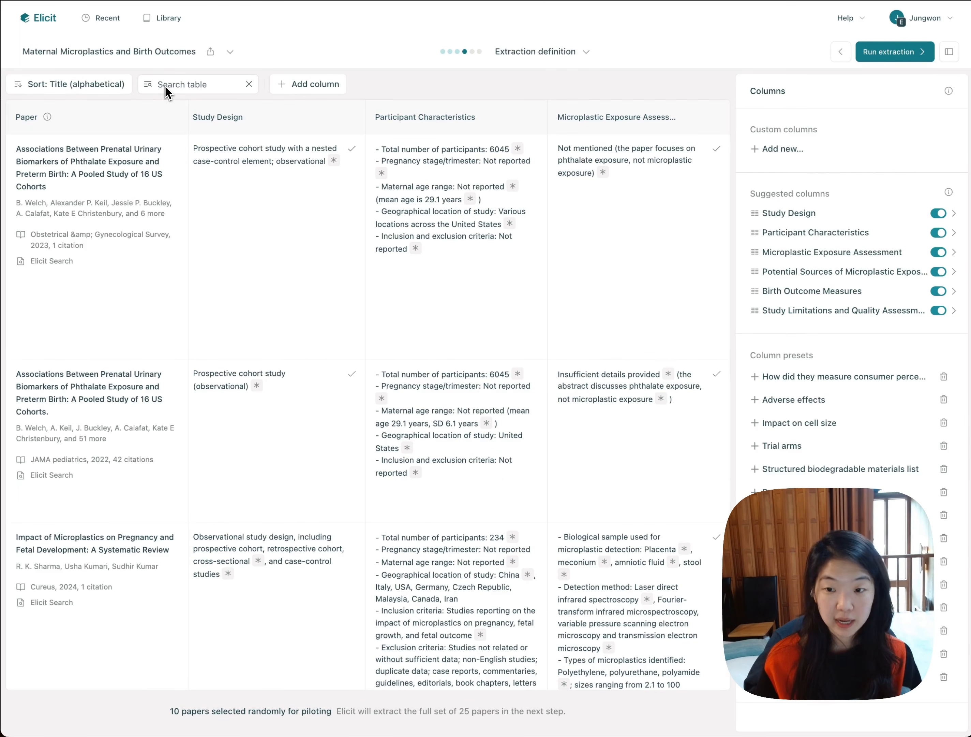
type("SD")
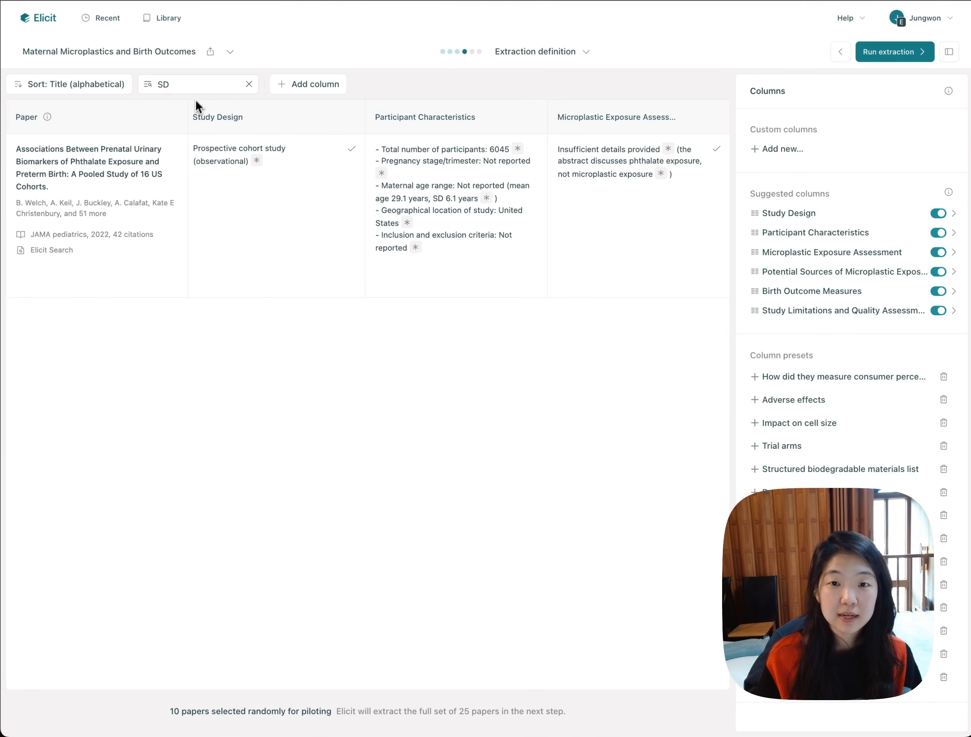
key("BackSpace")
key("BackSpace")
type("Buck")
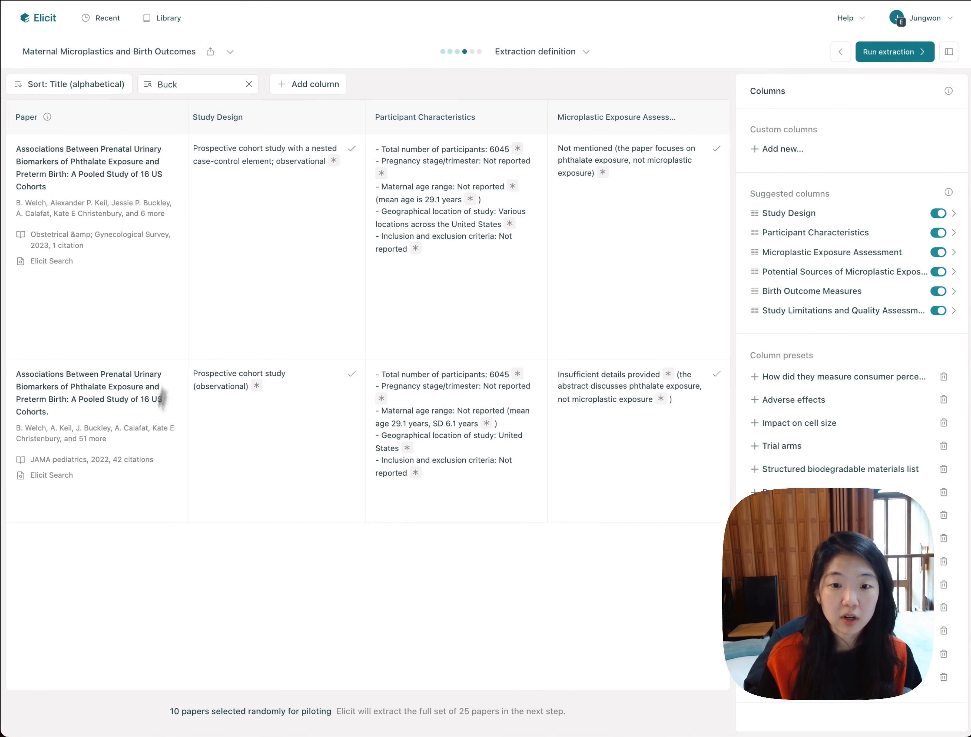
left_click(248, 85)
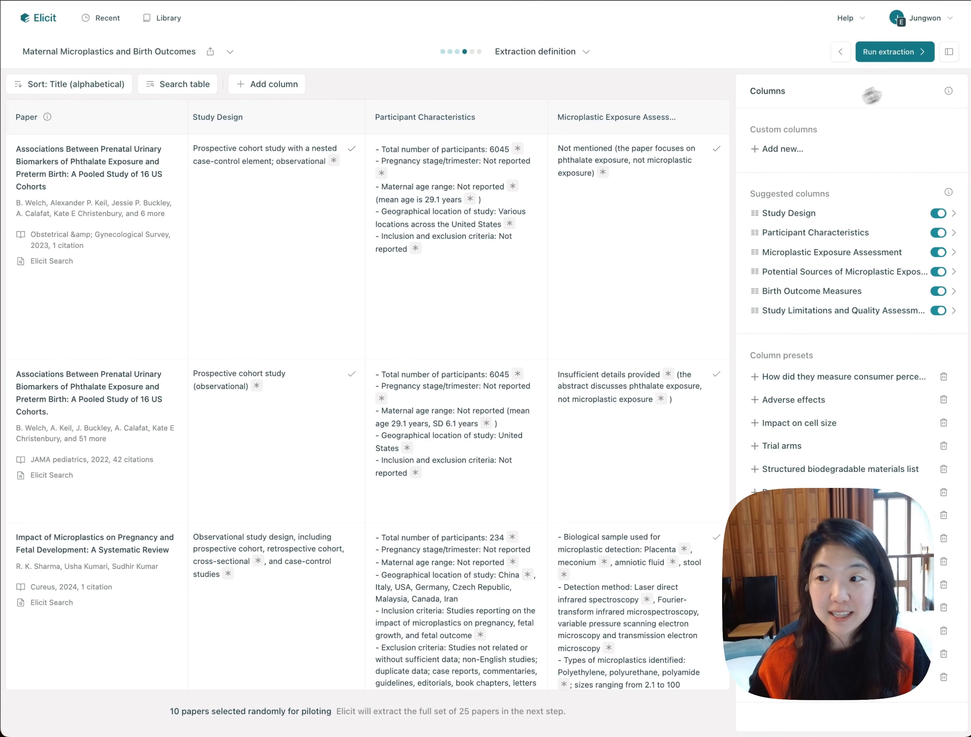
Run the extraction on the full set of 25 papers and skim the extraction results table
left_click(898, 56)
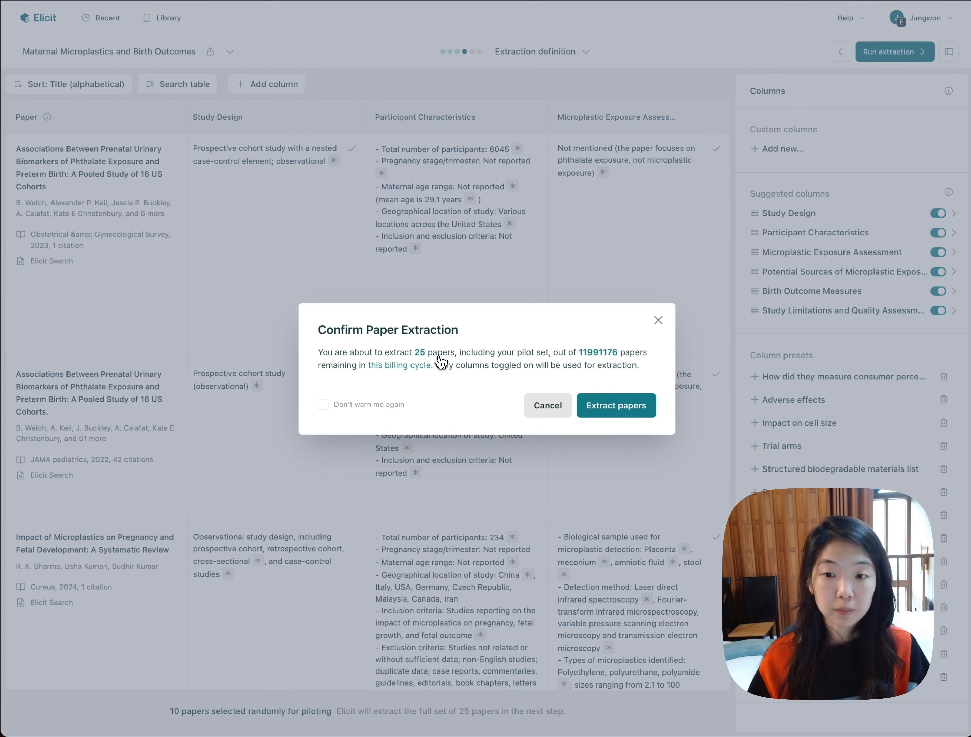
left_click(615, 406)
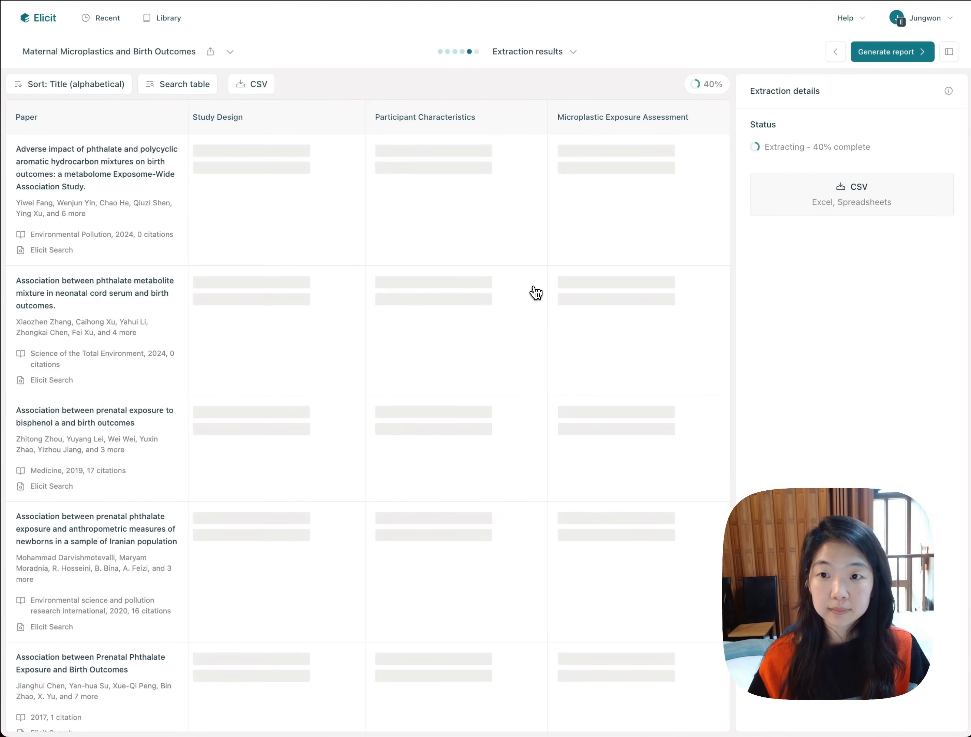
scroll(499, 247, "down", 10)
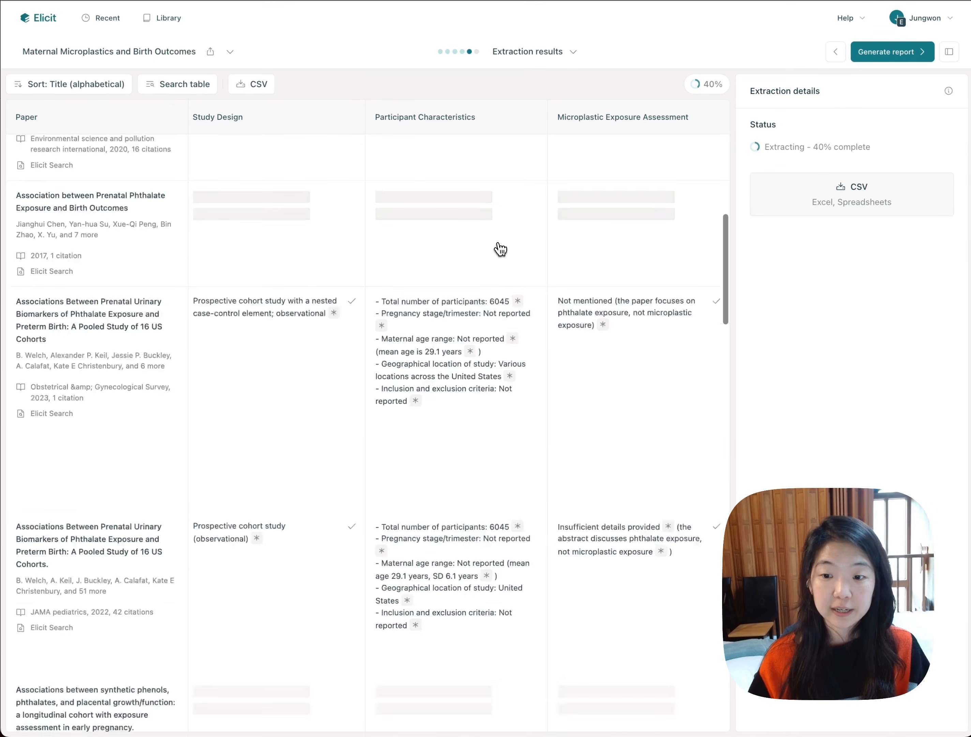
Look over the study design, participant characteristics and microplastic exposure answers in the extraction results while the extraction runs
scroll(501, 249, "down", 10)
scroll(499, 249, "up", 20)
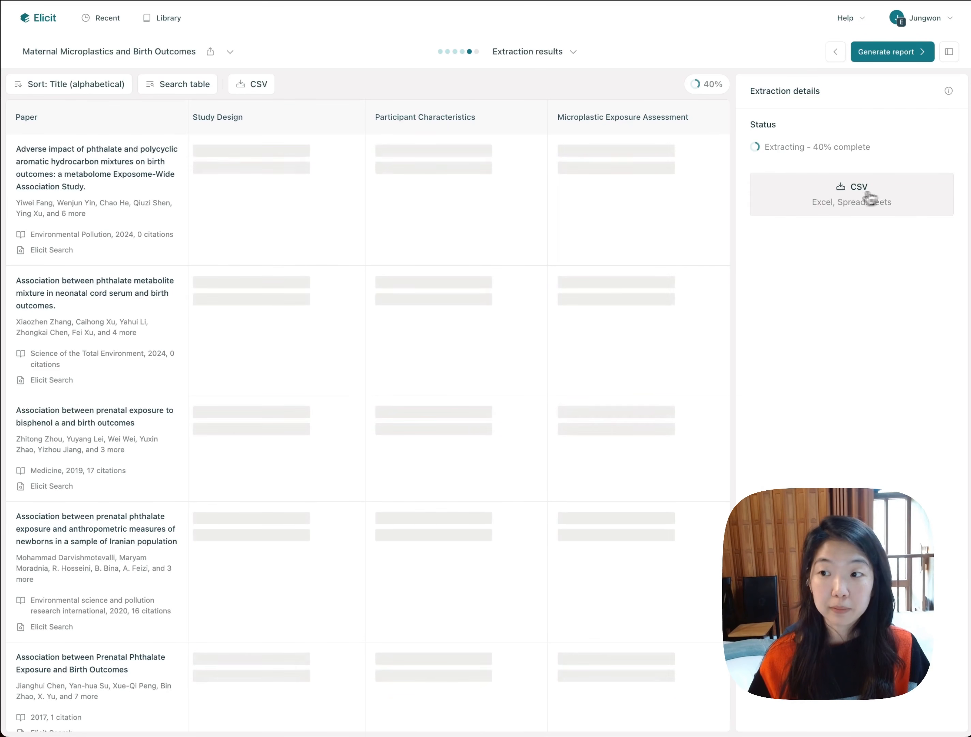
scroll(394, 325, "down", 10)
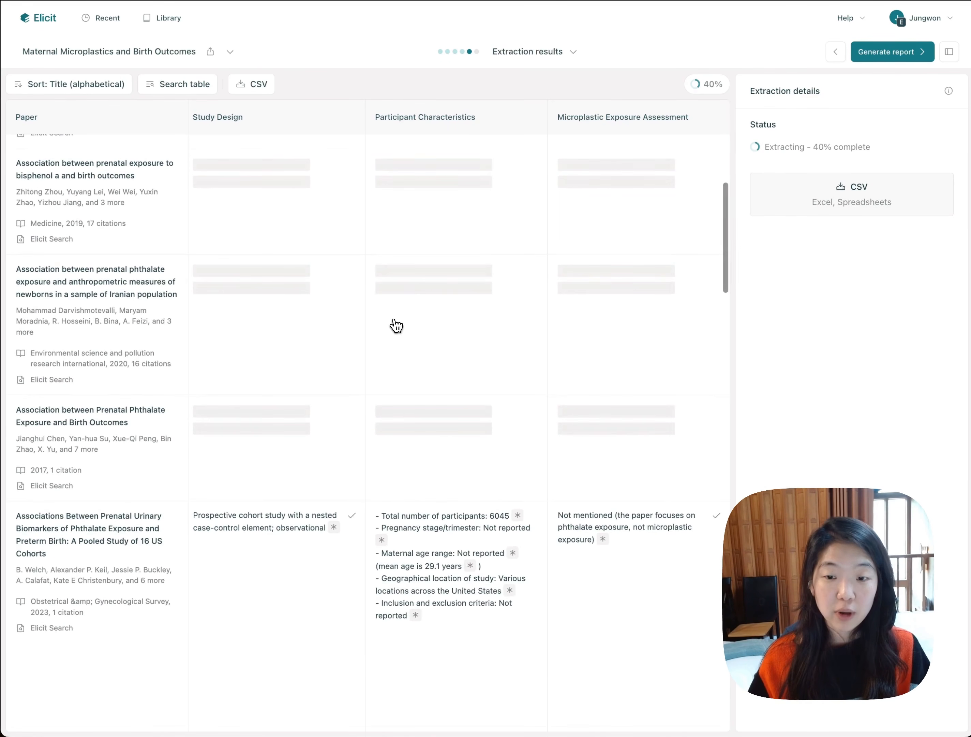
left_click(174, 86)
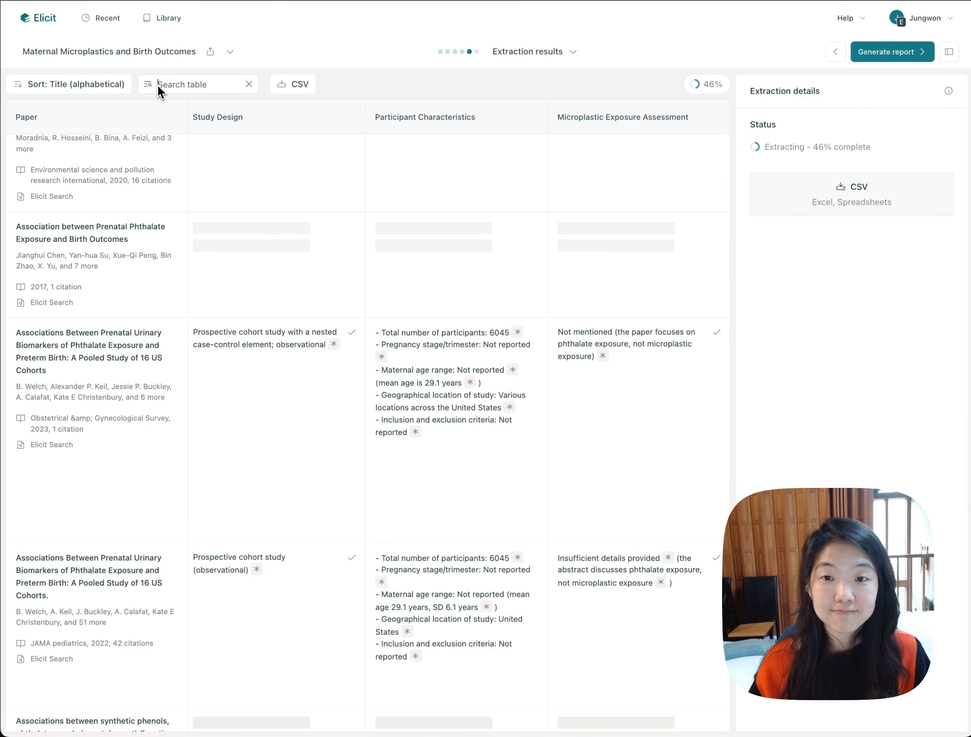
left_click(304, 86)
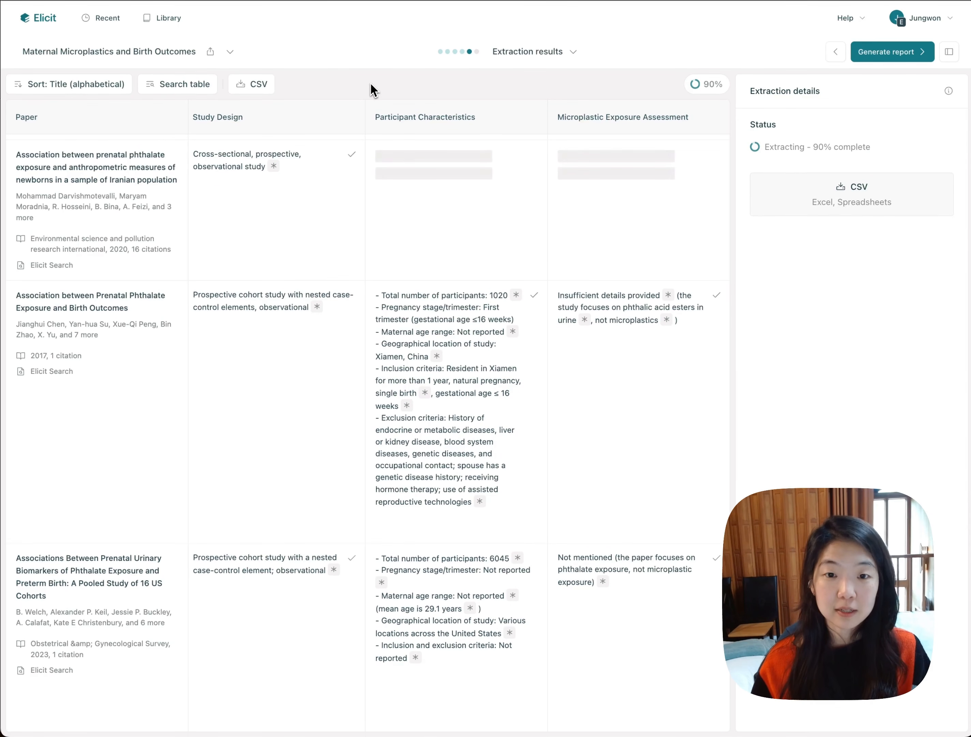
scroll(390, 345, "down", 15)
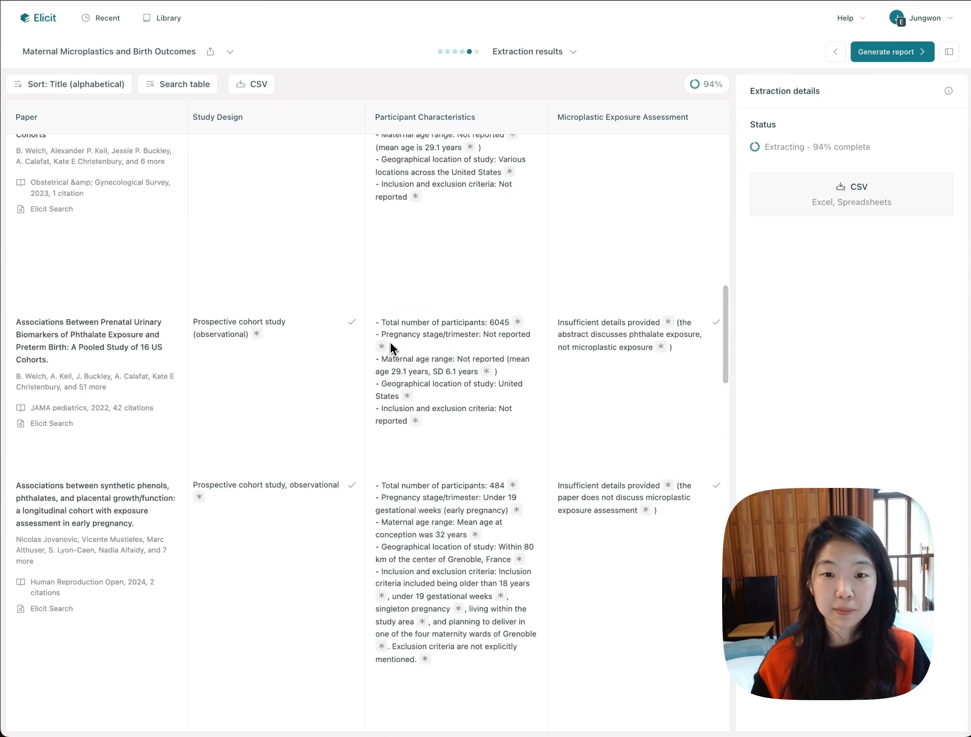
scroll(390, 341, "up", 15)
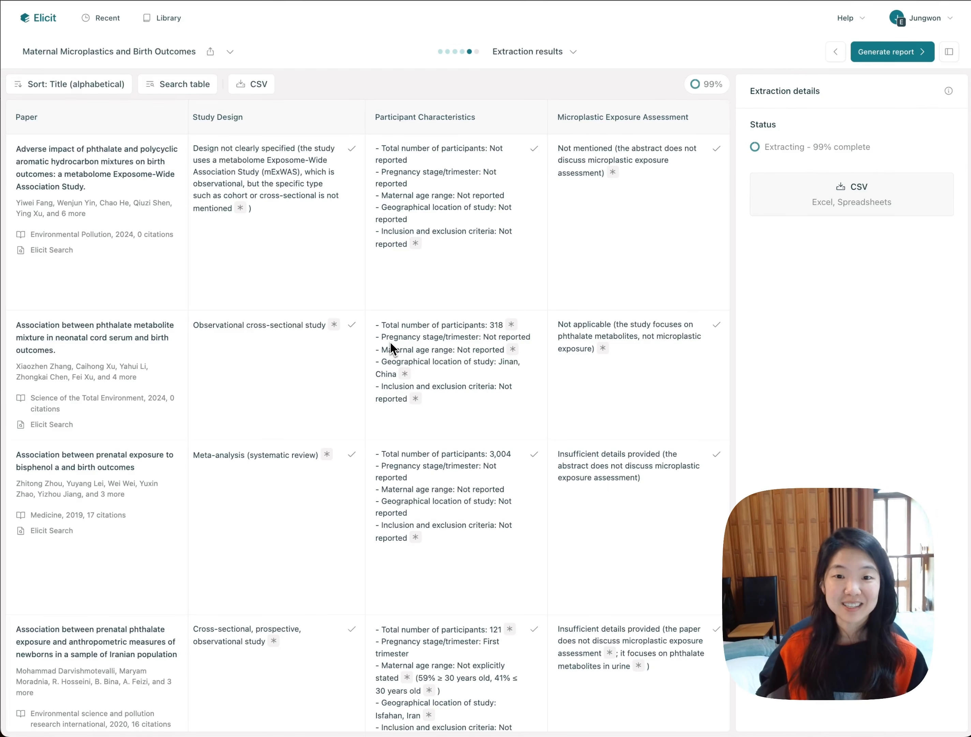
Revisit the Screening criteria and Extraction definition stages of the review, and return to the Extraction results
left_click(569, 52)
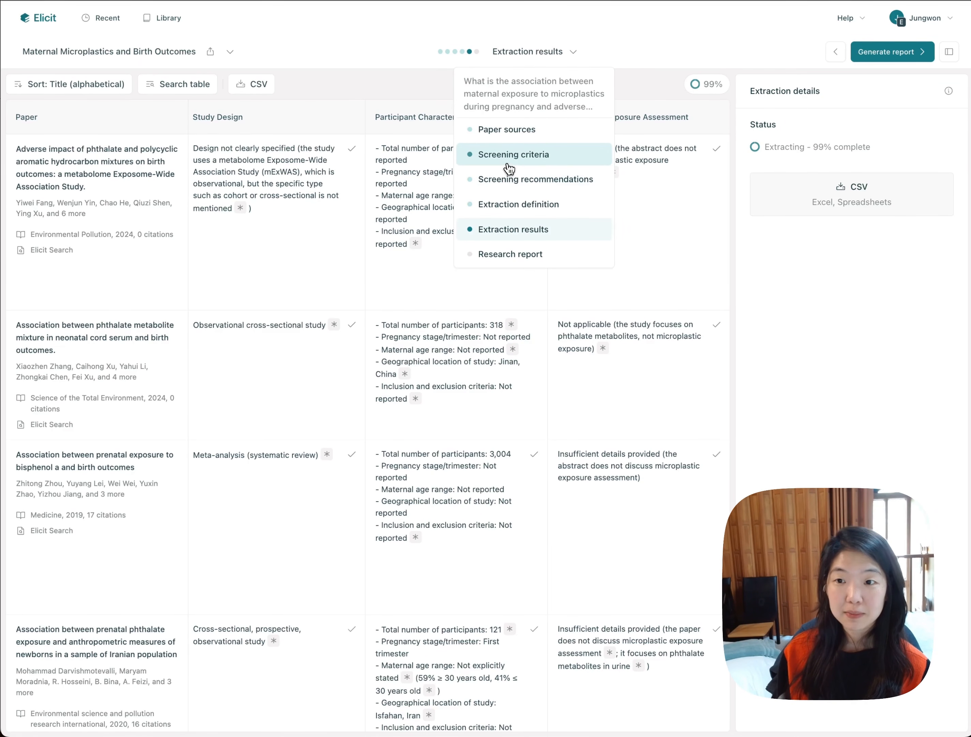
left_click(509, 169)
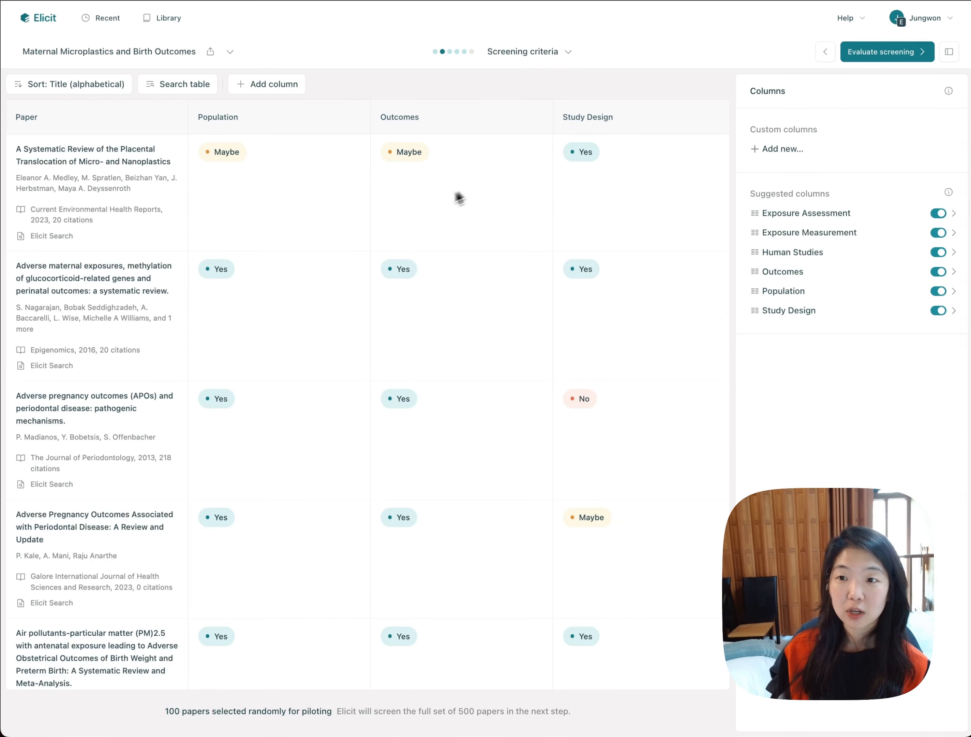
left_click(565, 55)
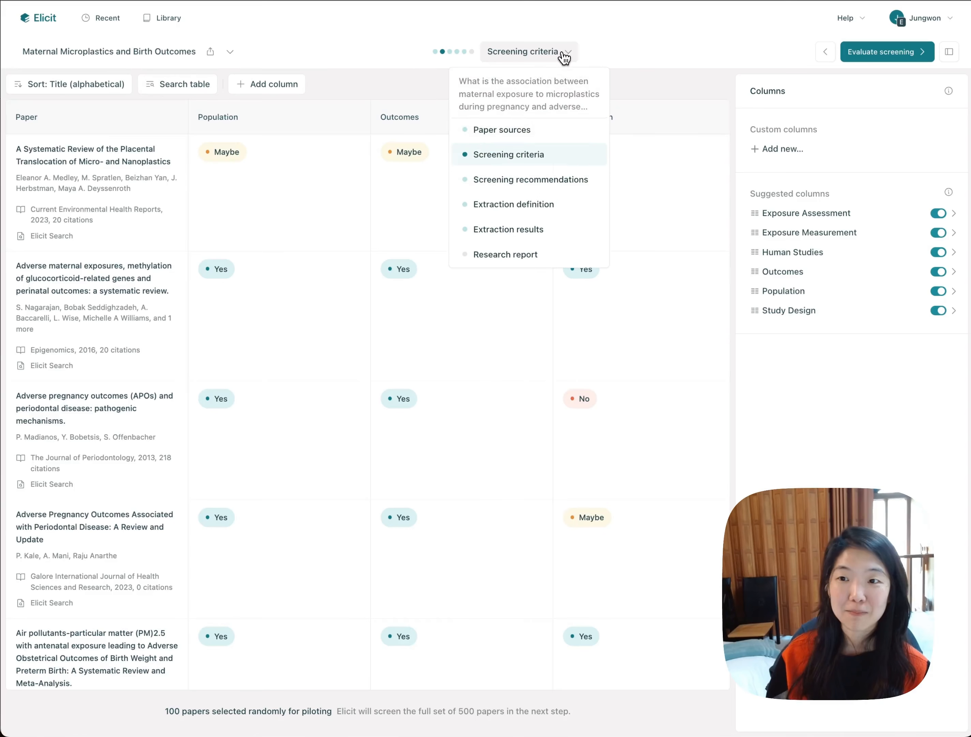
left_click(544, 205)
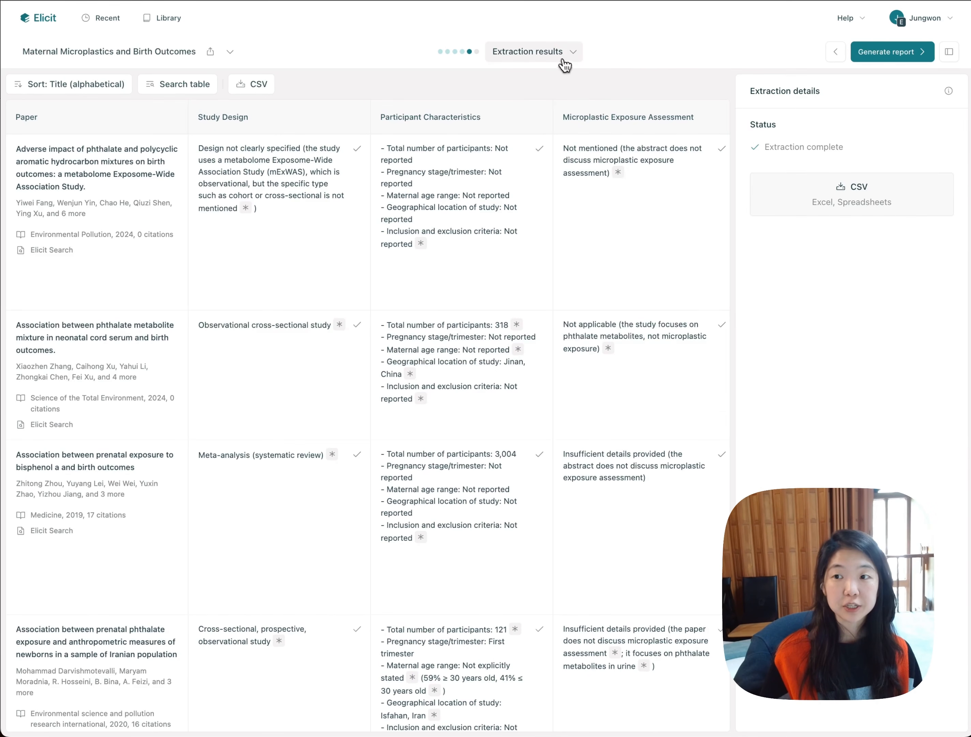
left_click(563, 59)
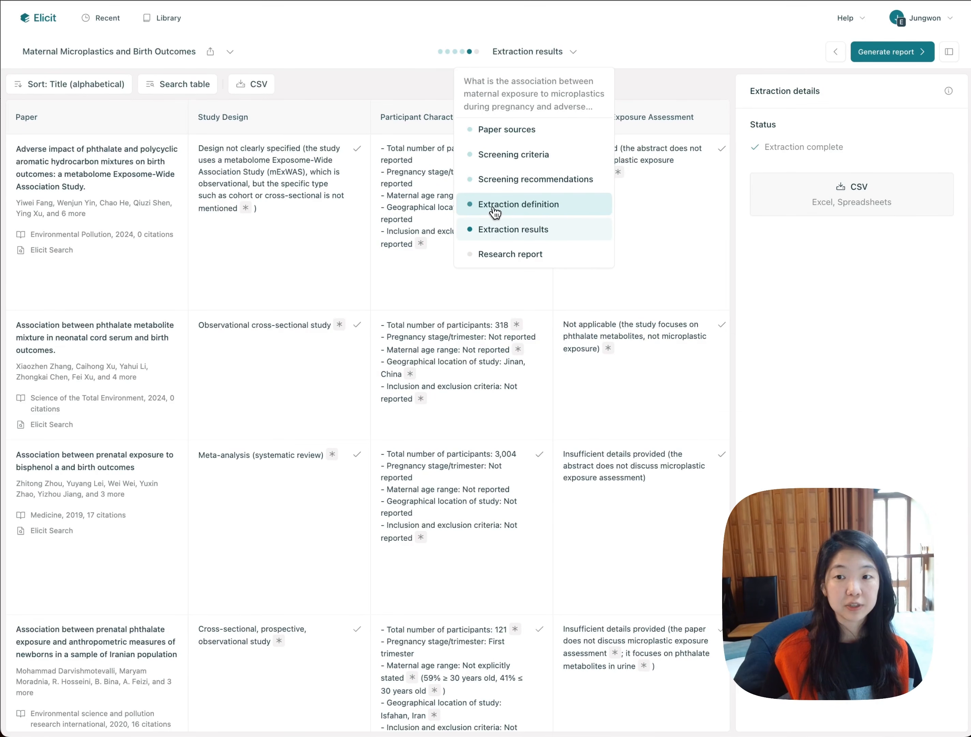
left_click(505, 209)
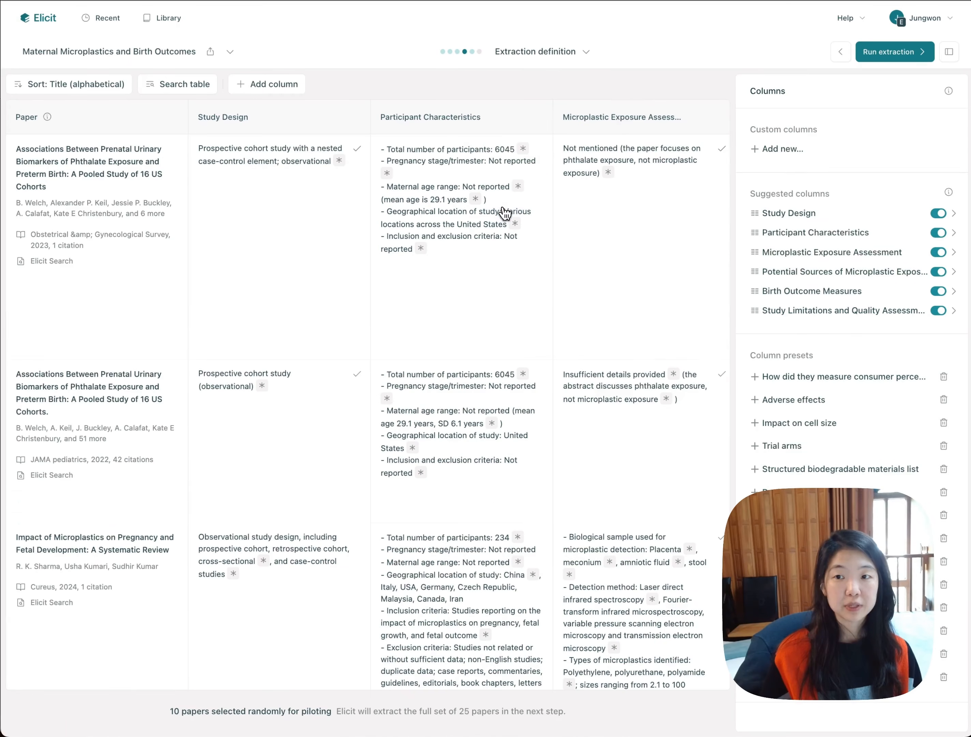
left_click(564, 63)
left_click(566, 240)
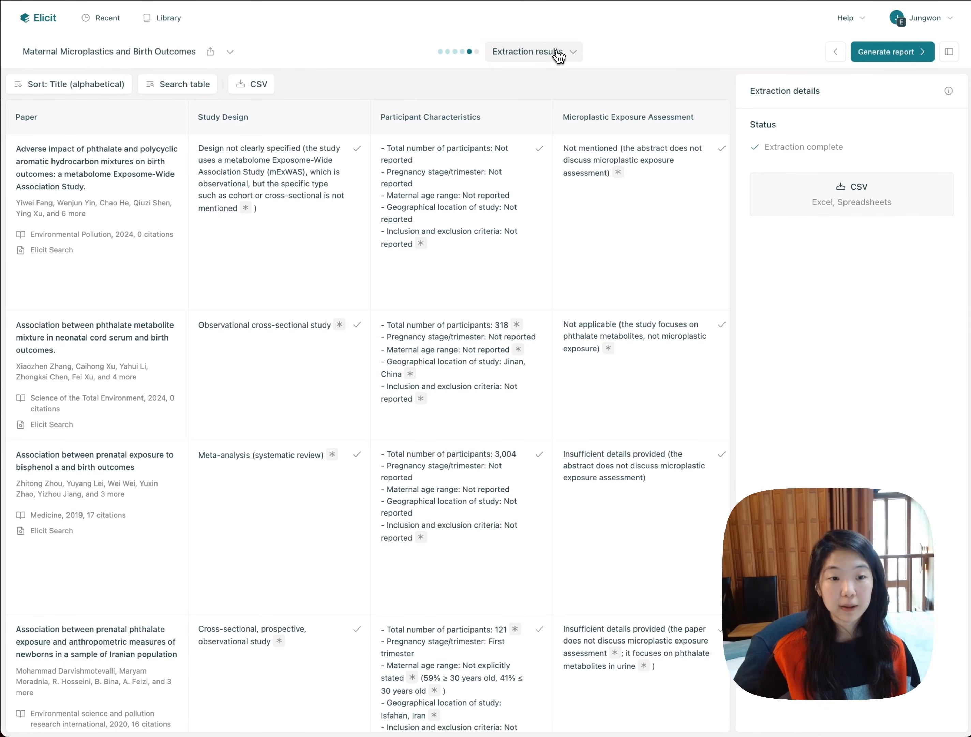
Generate the research report and view the review's sharing options without changing them
left_click(888, 54)
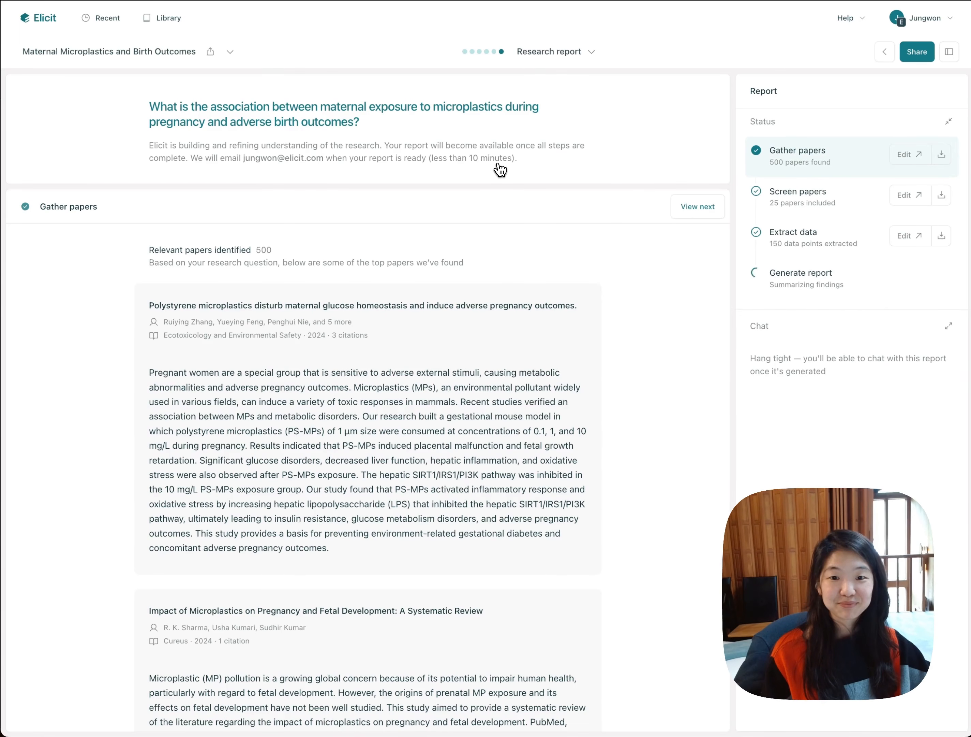
left_click(211, 52)
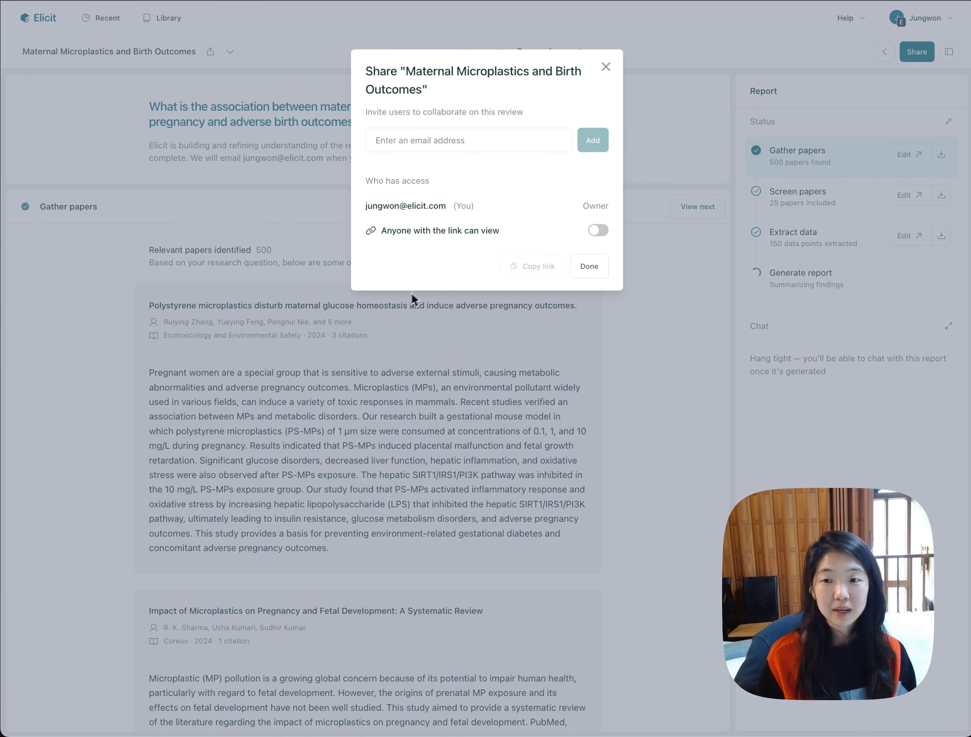
left_click(347, 314)
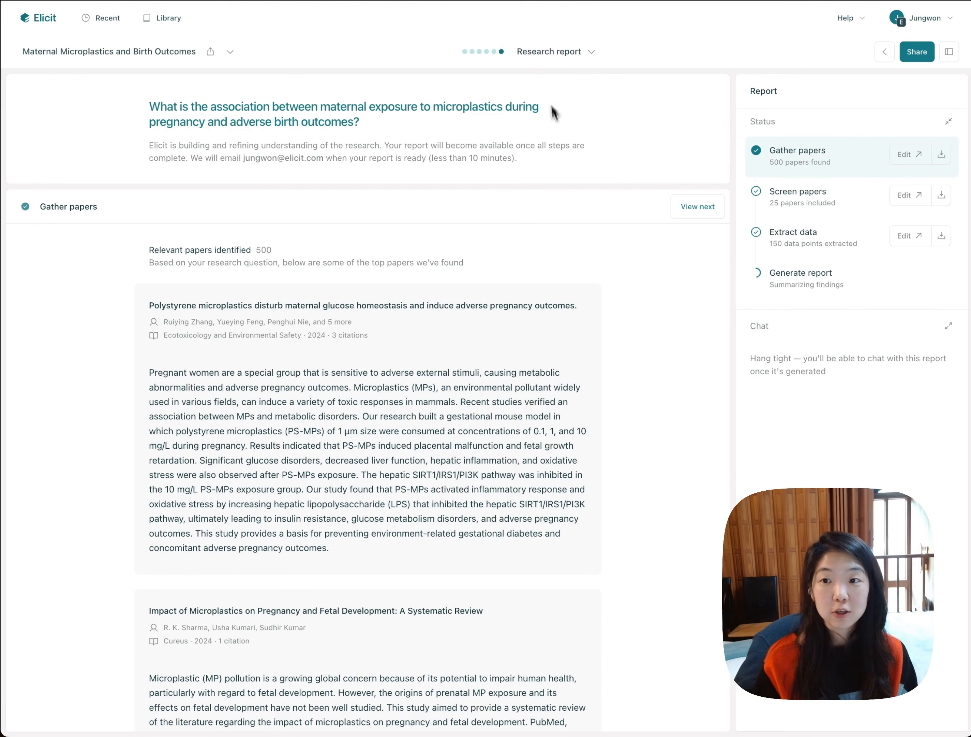
Revisit the Paper sources stage and open the selection of papers from the library, leaving it without adding any
left_click(538, 52)
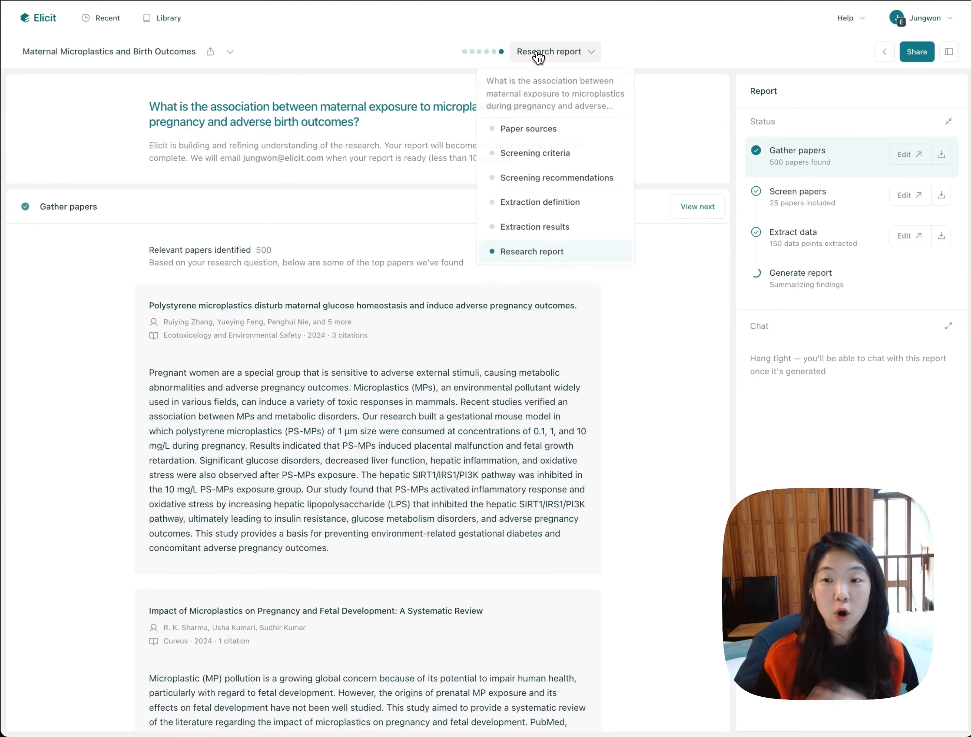
left_click(533, 130)
left_click(413, 95)
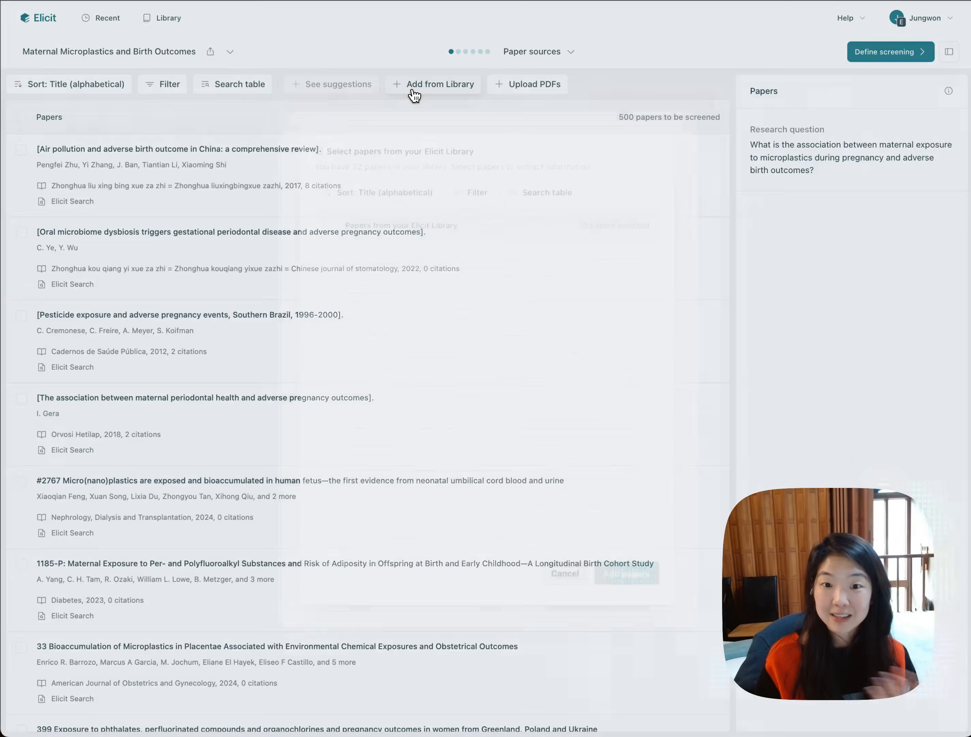
left_click(254, 127)
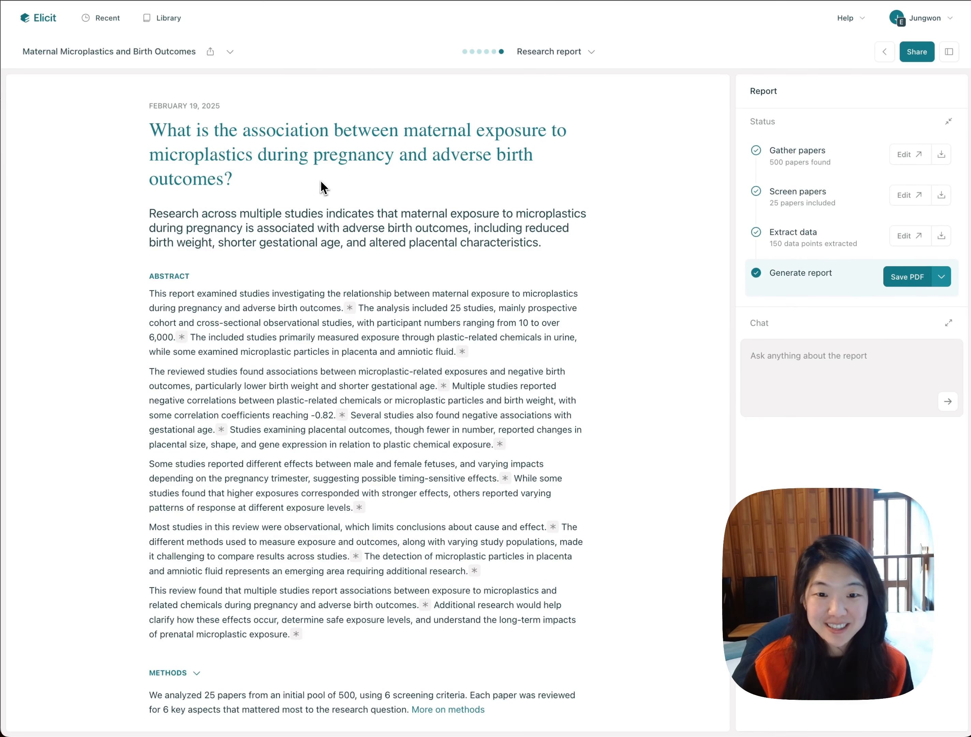
Read the report's abstract, and expand the Methods section to review the paper search, screening criteria and data extraction before collapsing it
scroll(320, 214, "down", 3)
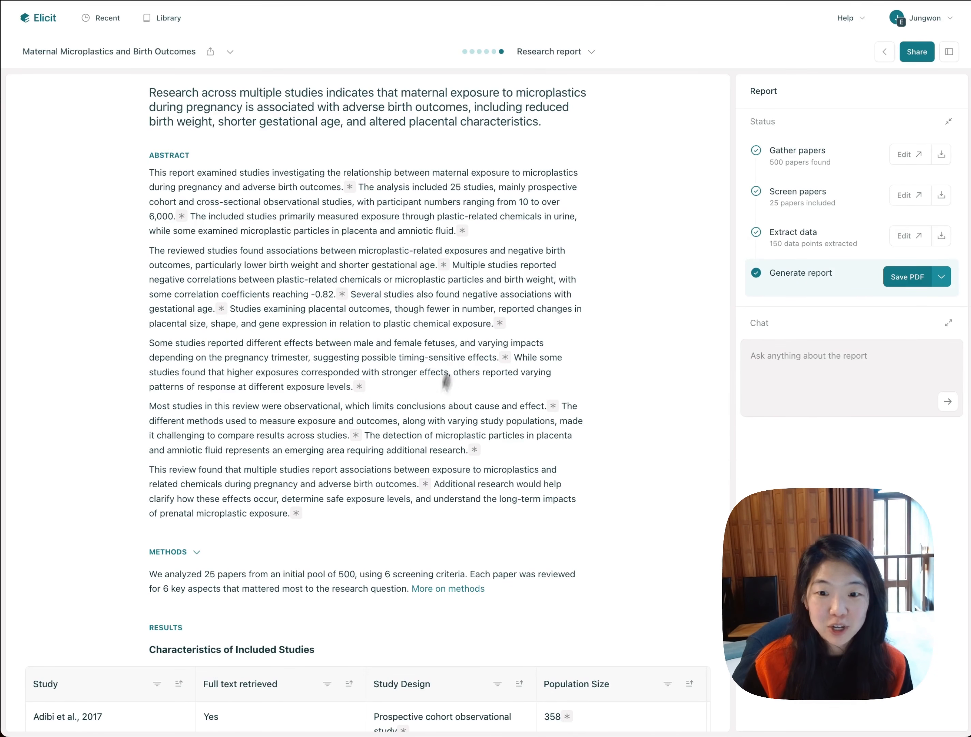
scroll(294, 523, "down", 1)
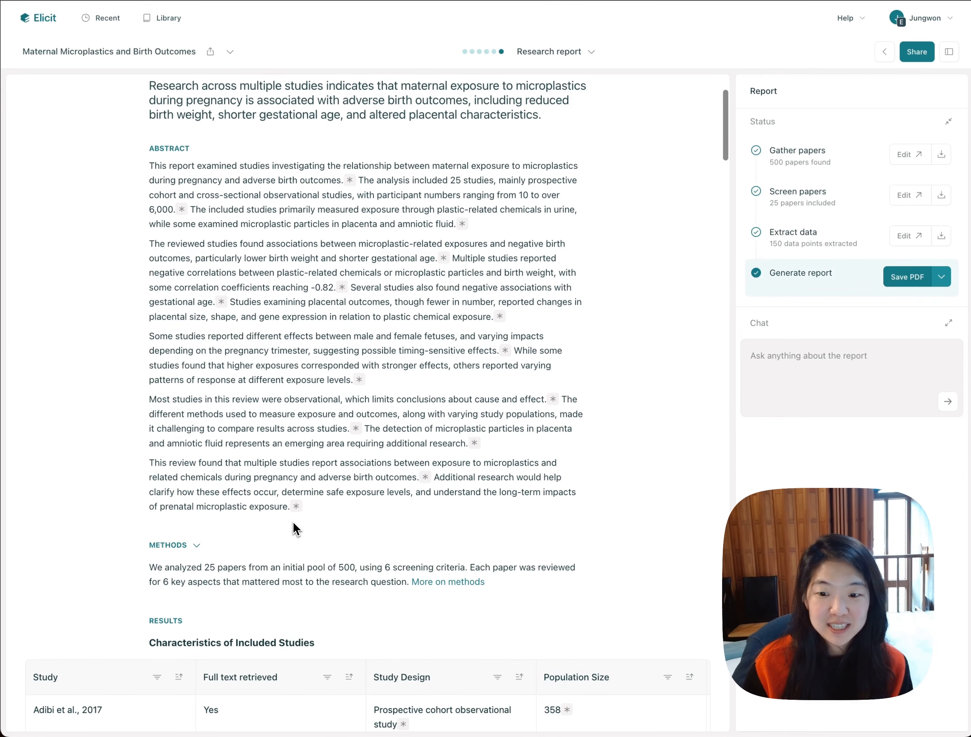
scroll(293, 521, "down", 4)
left_click(444, 405)
scroll(443, 480, "down", 1)
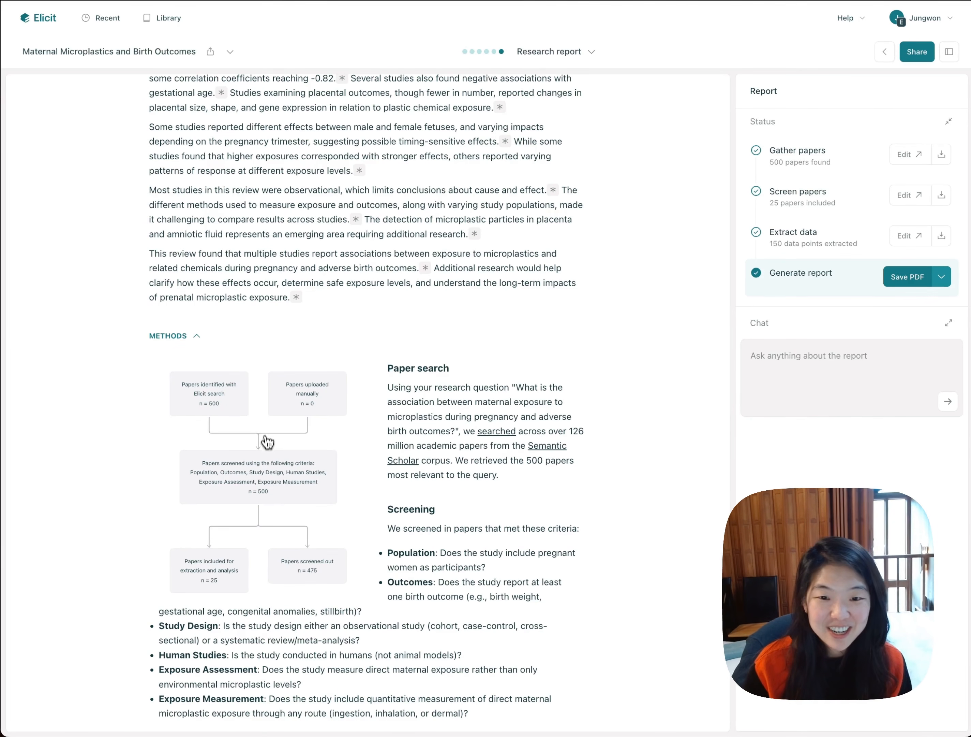
scroll(265, 418, "down", 2)
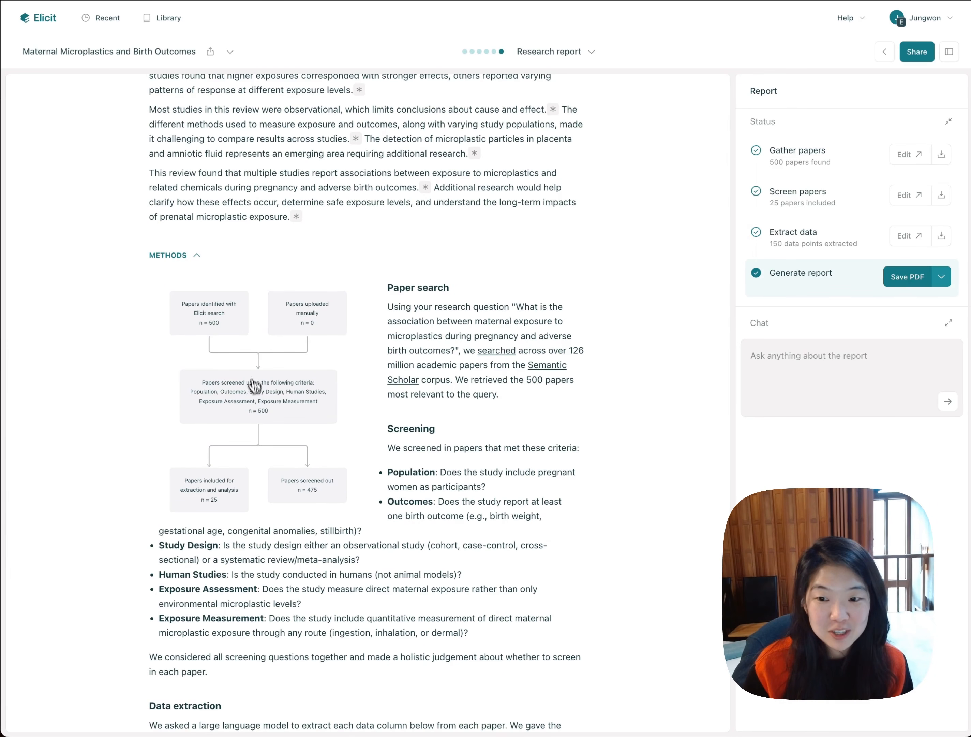
scroll(374, 539, "down", 4)
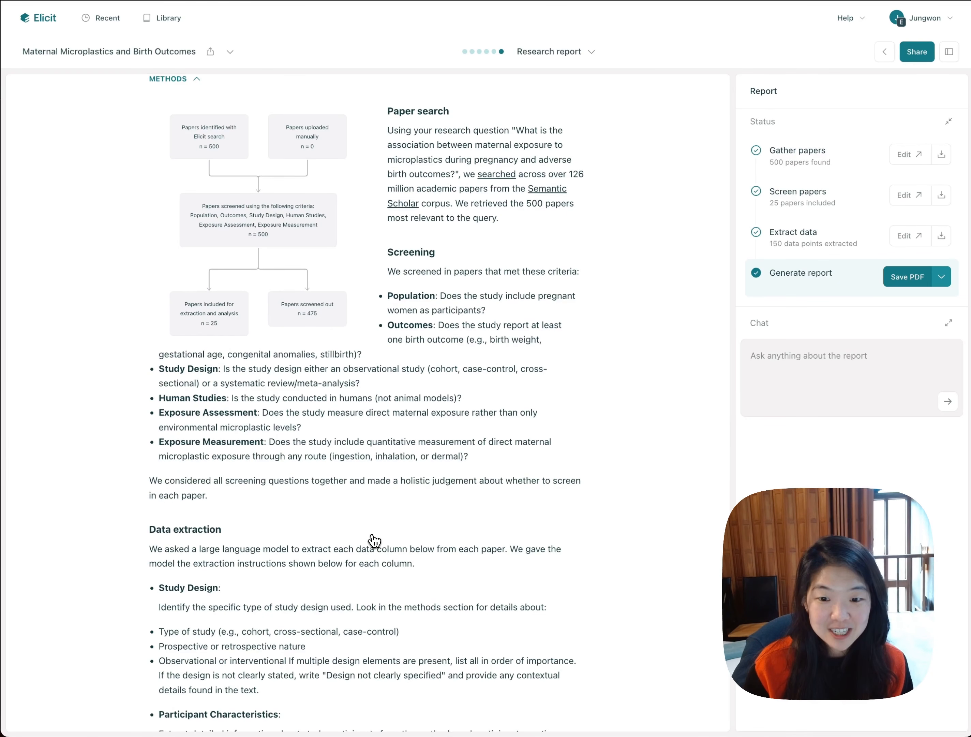
scroll(373, 539, "down", 5)
scroll(231, 541, "up", 1)
scroll(230, 574, "up", 6)
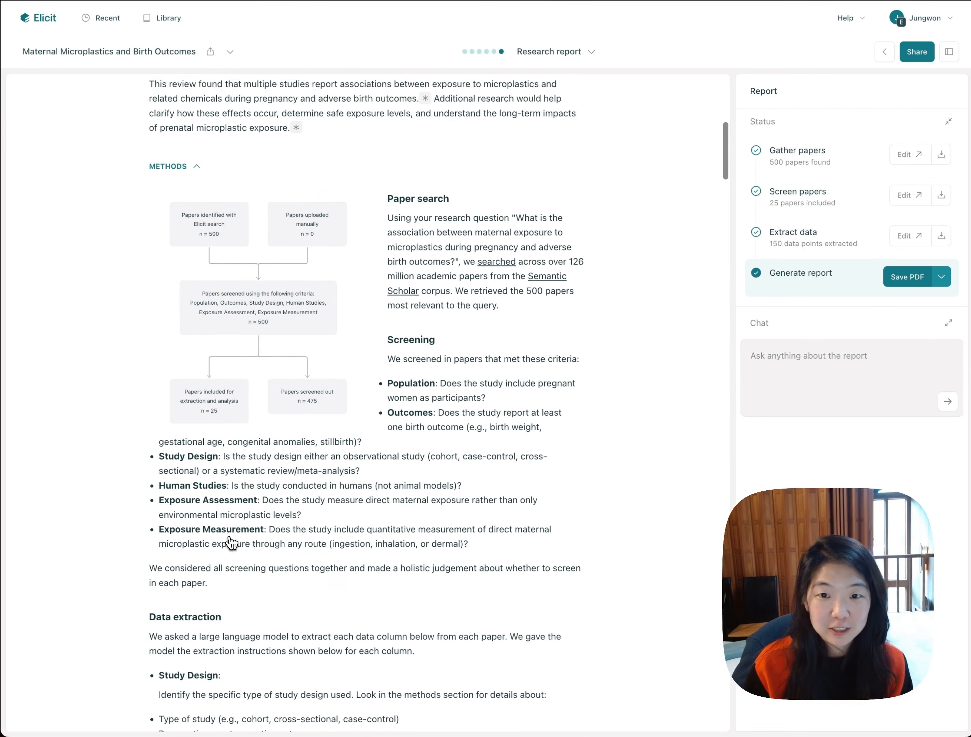
left_click(195, 173)
Review the Characteristics of Included Studies table with all its rows and columns in full view, and return to the report
scroll(307, 351, "down", 11)
scroll(309, 353, "down", 2)
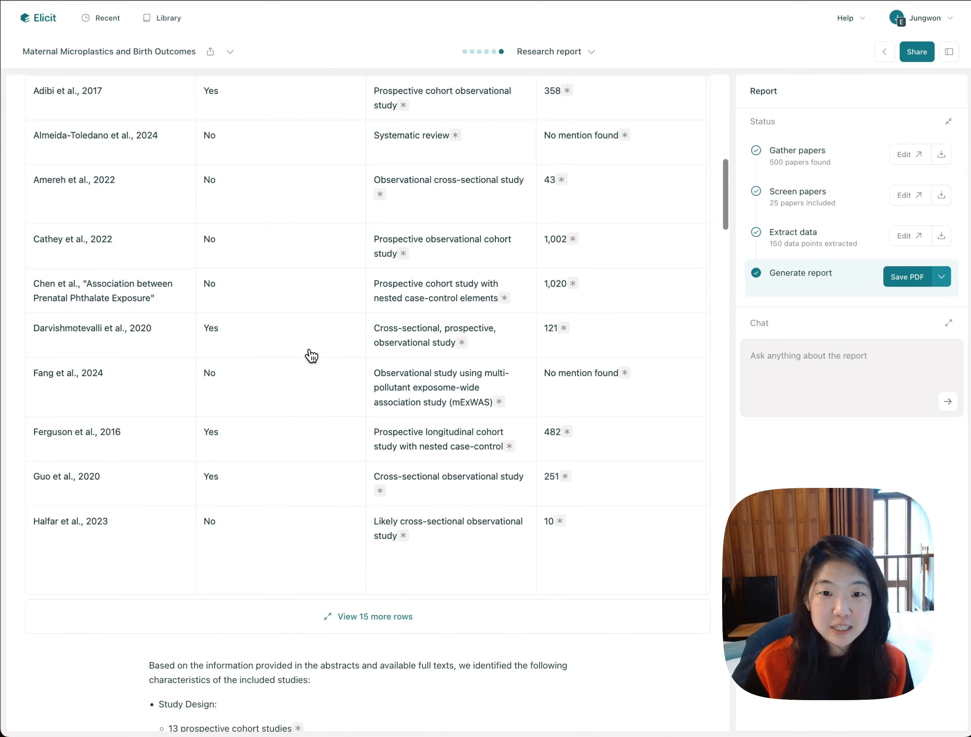
scroll(309, 356, "up", 3)
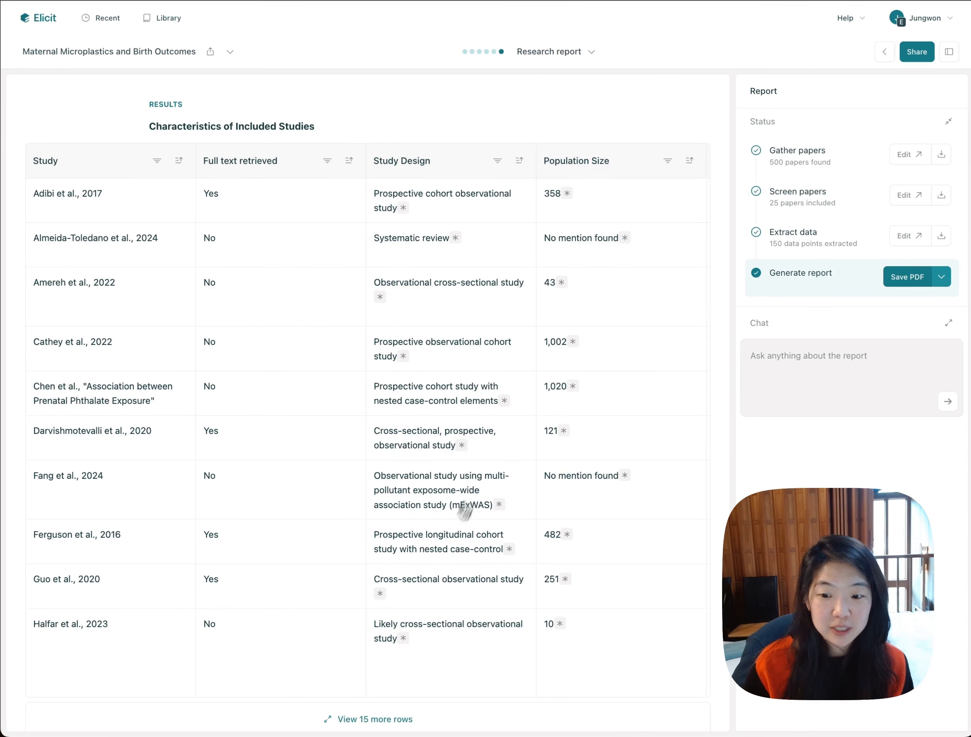
scroll(445, 556, "down", 2)
left_click(376, 636)
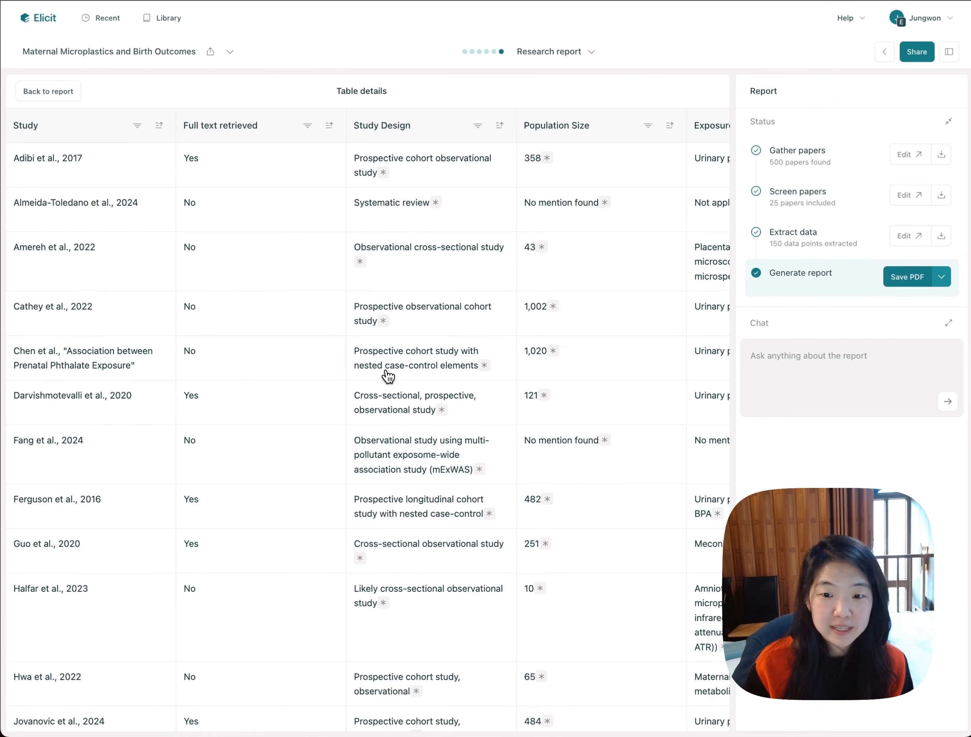
scroll(386, 375, "down", 10)
scroll(388, 376, "right", 5)
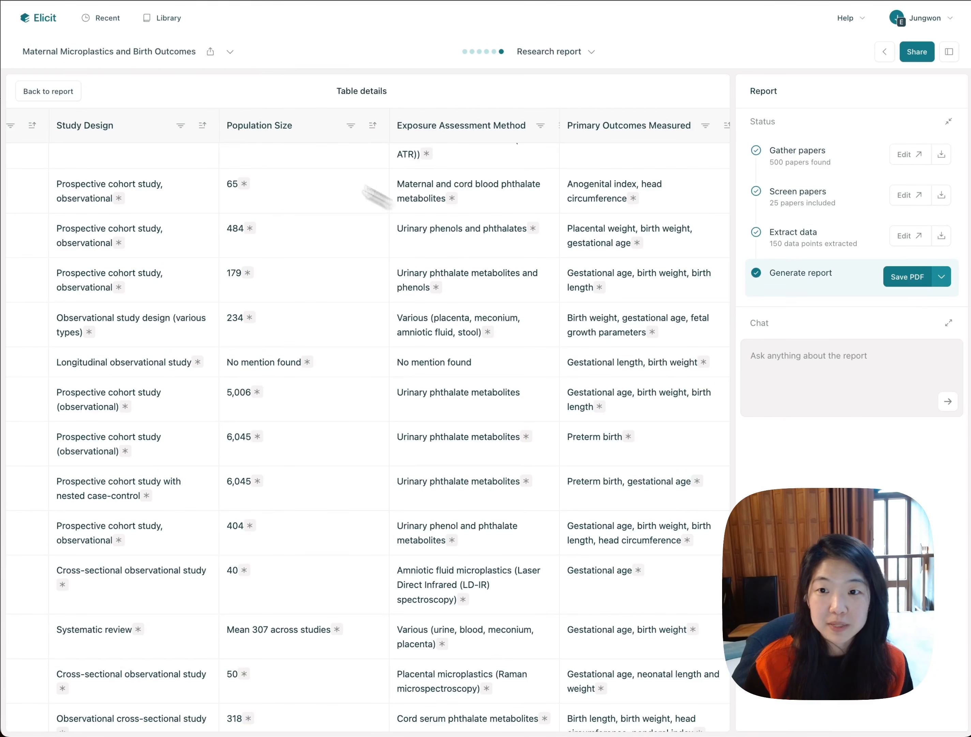
left_click(63, 91)
Read the report's findings on physical growth, placental outcomes, biological markers and exposure timing
scroll(428, 353, "down", 3)
scroll(428, 352, "down", 10)
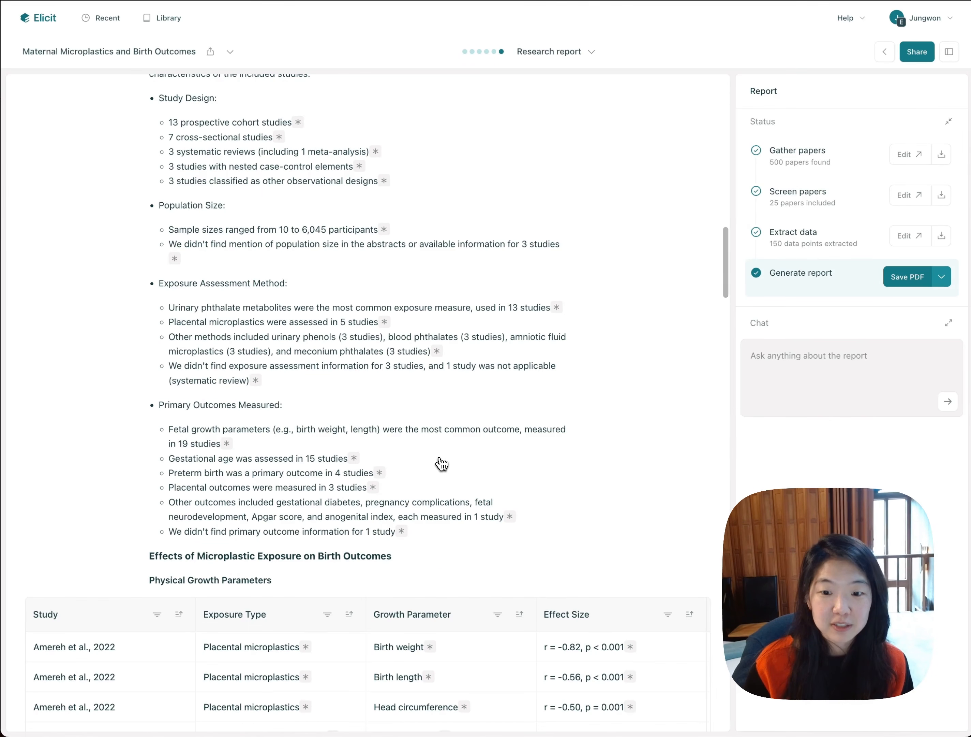
scroll(440, 463, "down", 15)
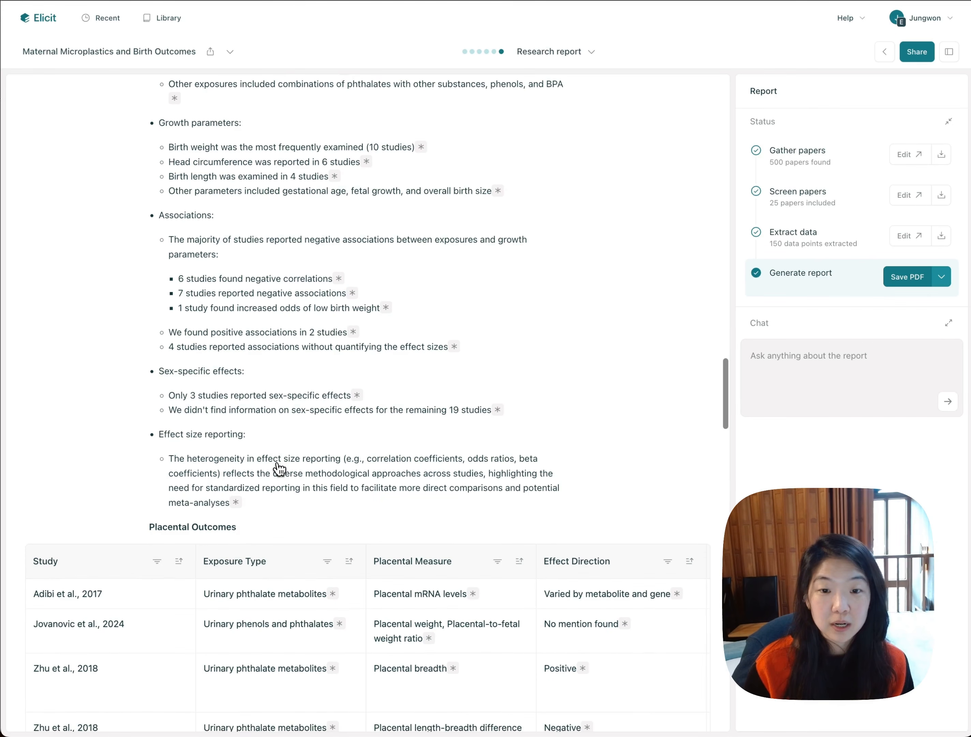
scroll(280, 468, "down", 5)
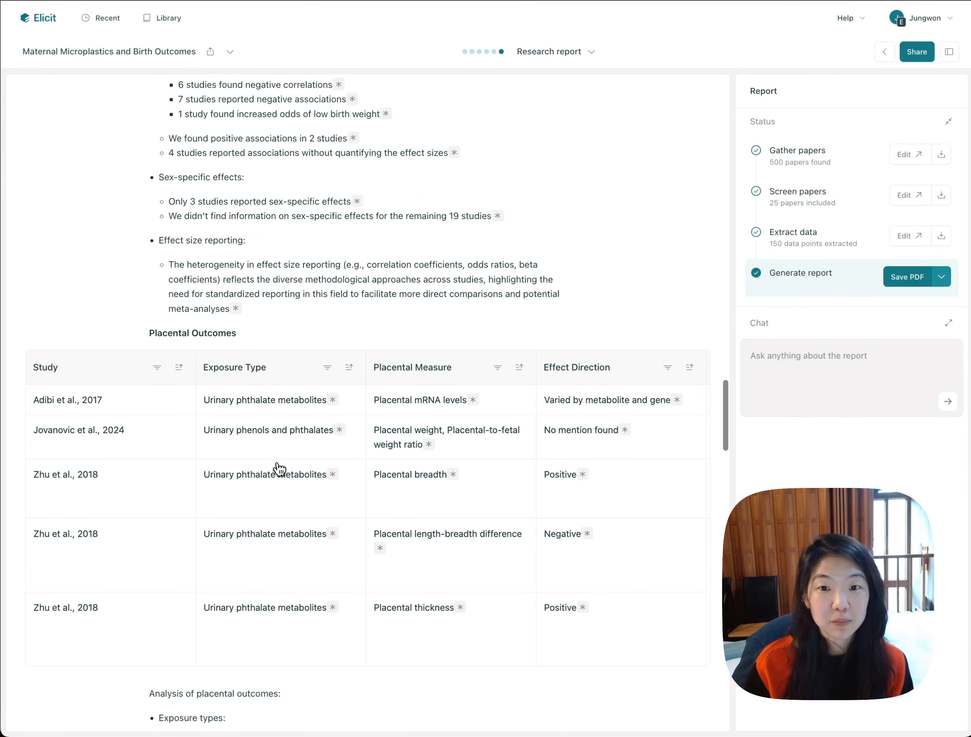
scroll(280, 468, "down", 5)
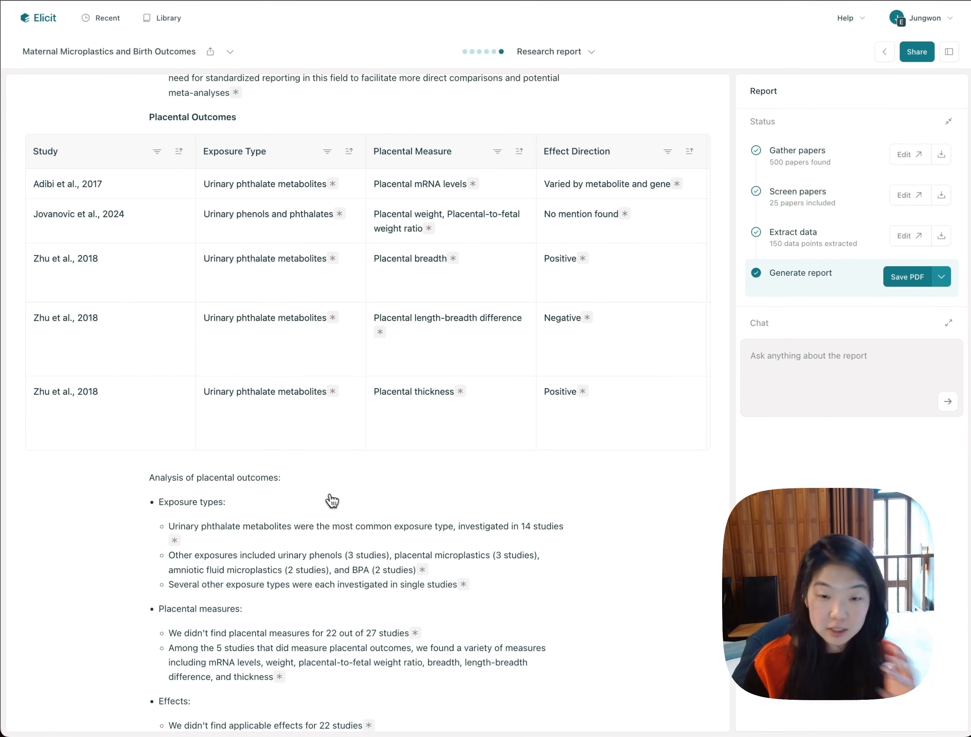
scroll(346, 526, "down", 5)
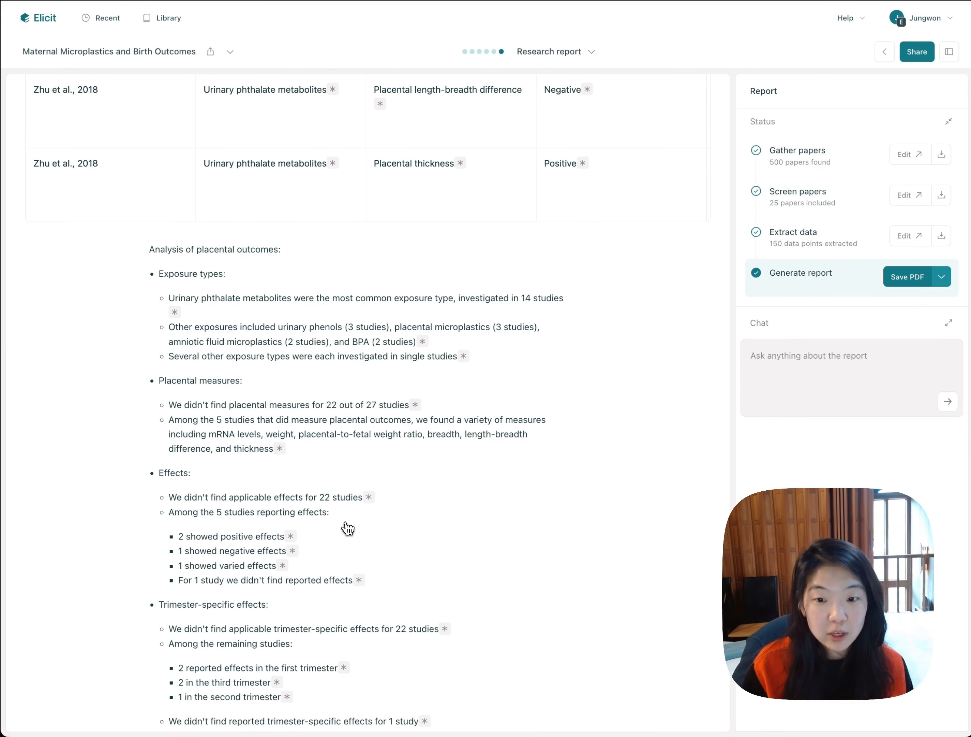
scroll(348, 528, "down", 5)
scroll(347, 528, "down", 8)
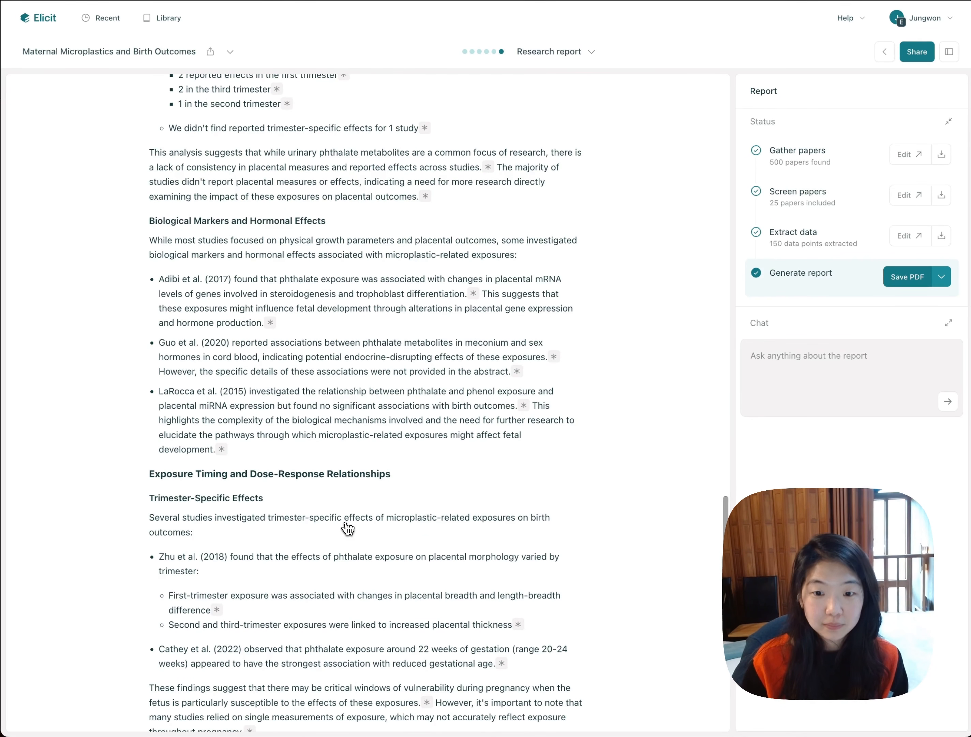
scroll(347, 528, "down", 4)
scroll(348, 528, "down", 1)
Activate the report chat's question field, and look through the report's concentration-dependent responses, references and growth parameters table
left_click(840, 372)
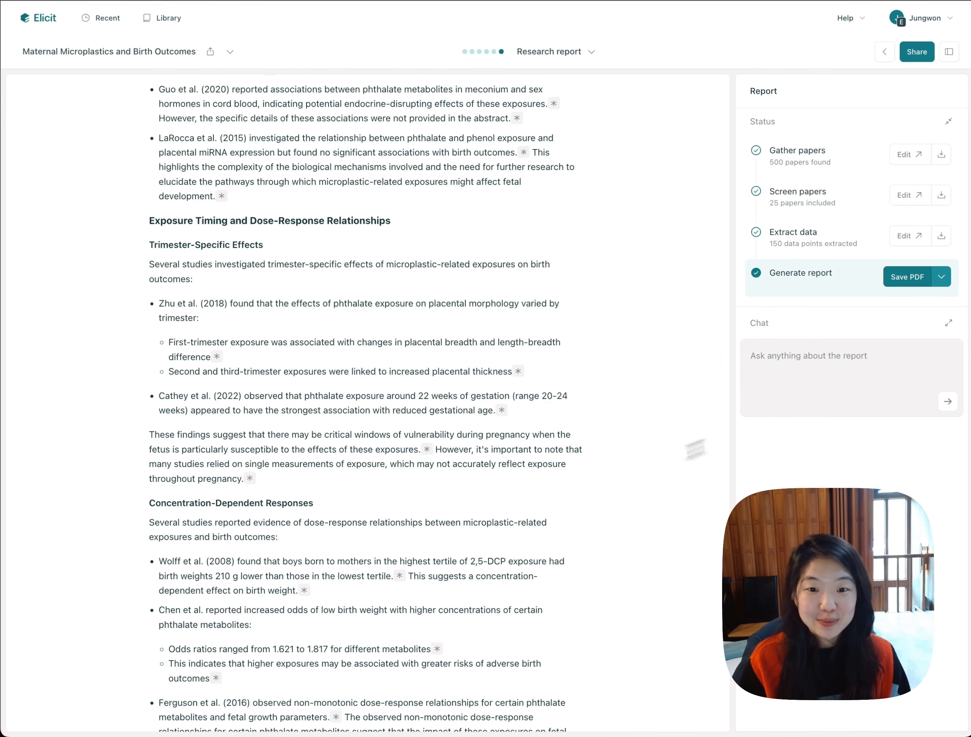
scroll(554, 507, "down", 8)
scroll(554, 507, "down", 5)
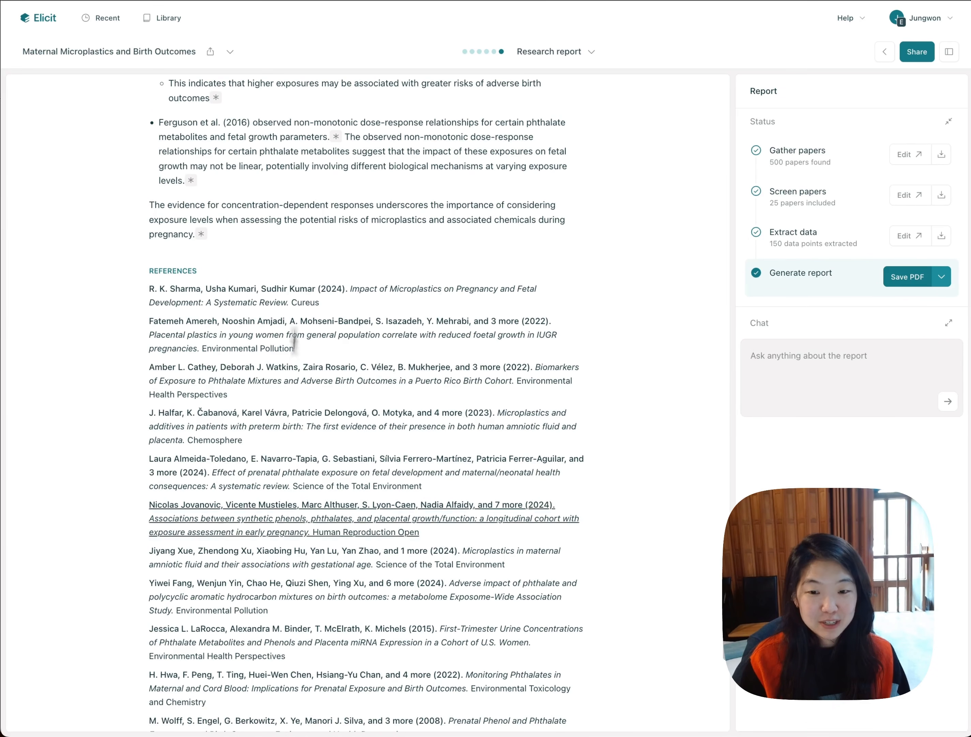
scroll(355, 663, "down", 4)
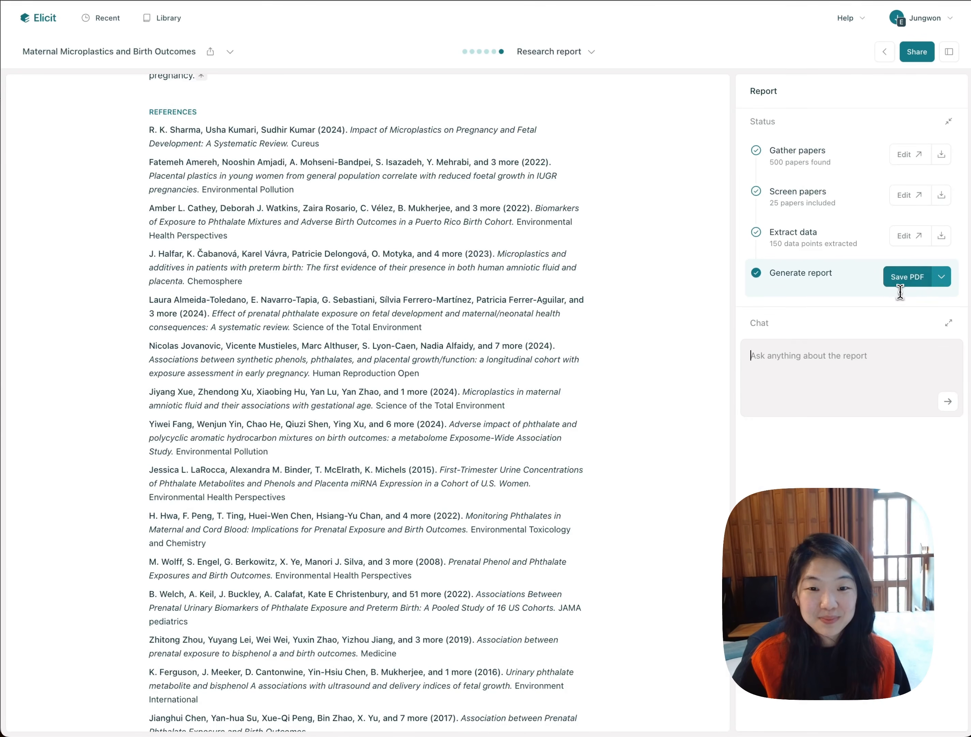
scroll(351, 267, "up", 20)
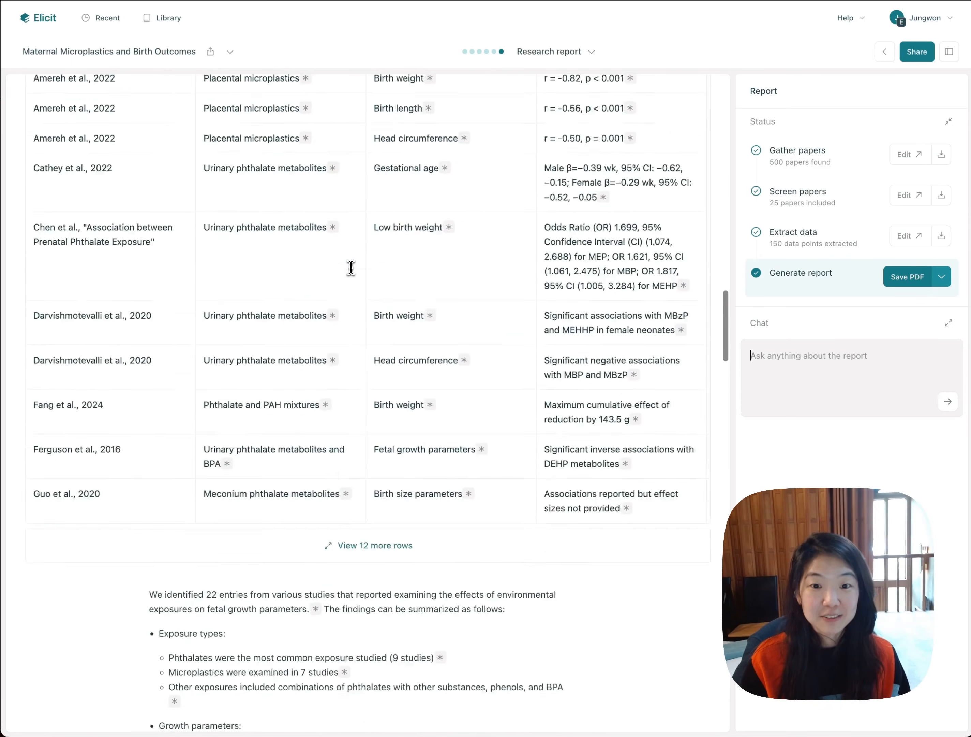